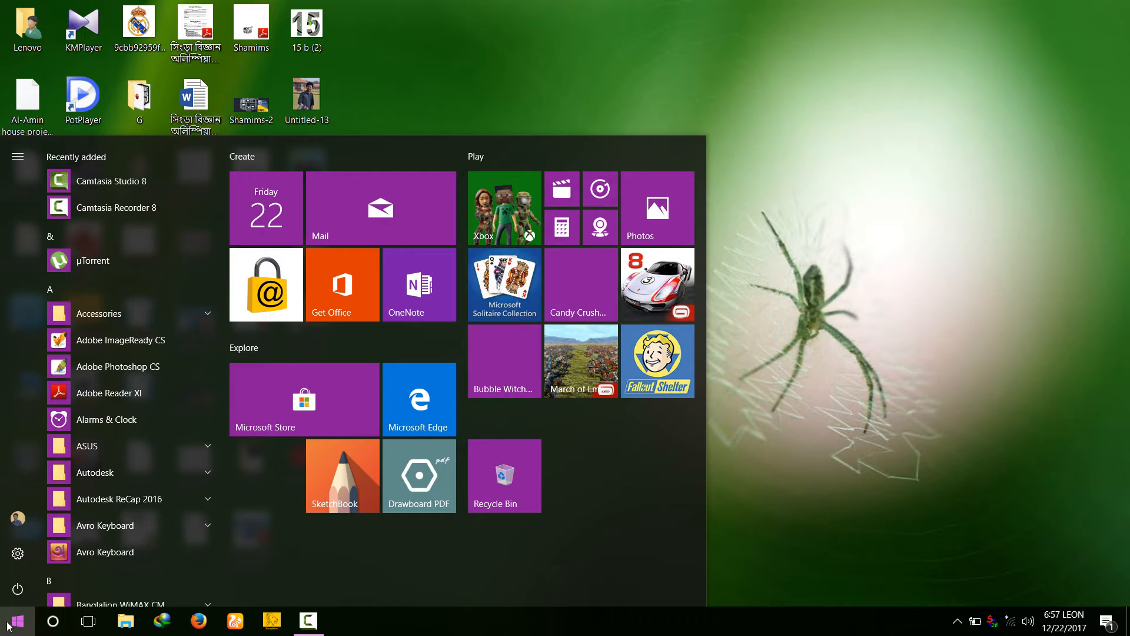
Launch SketchUp and start a new model with the Simple Template - Feet and Inches
type("sk")
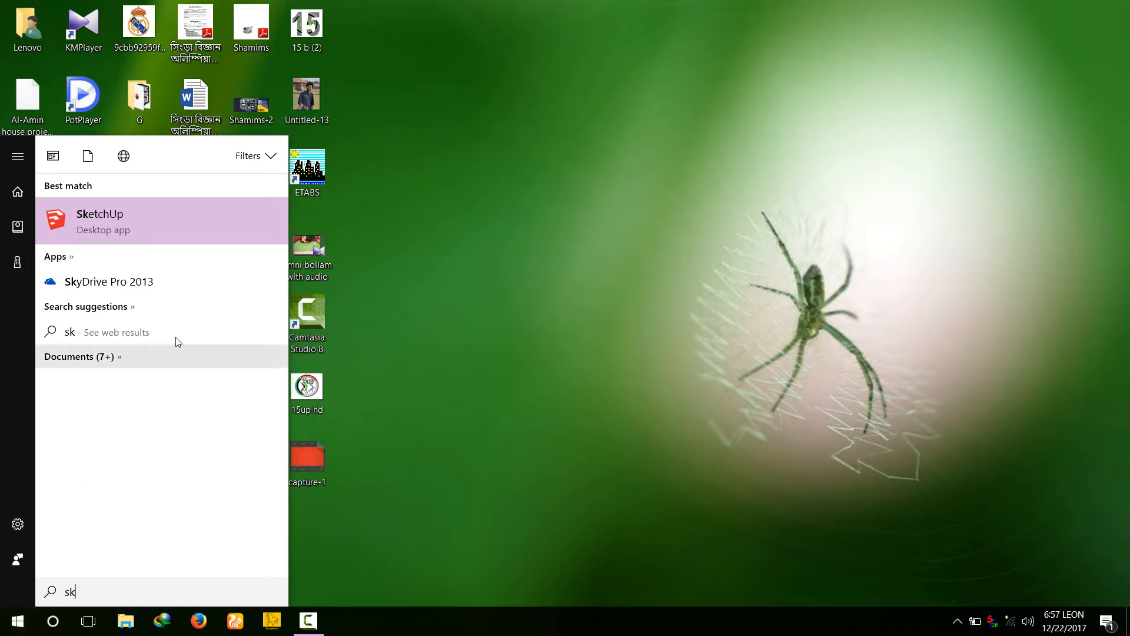
left_click(105, 227)
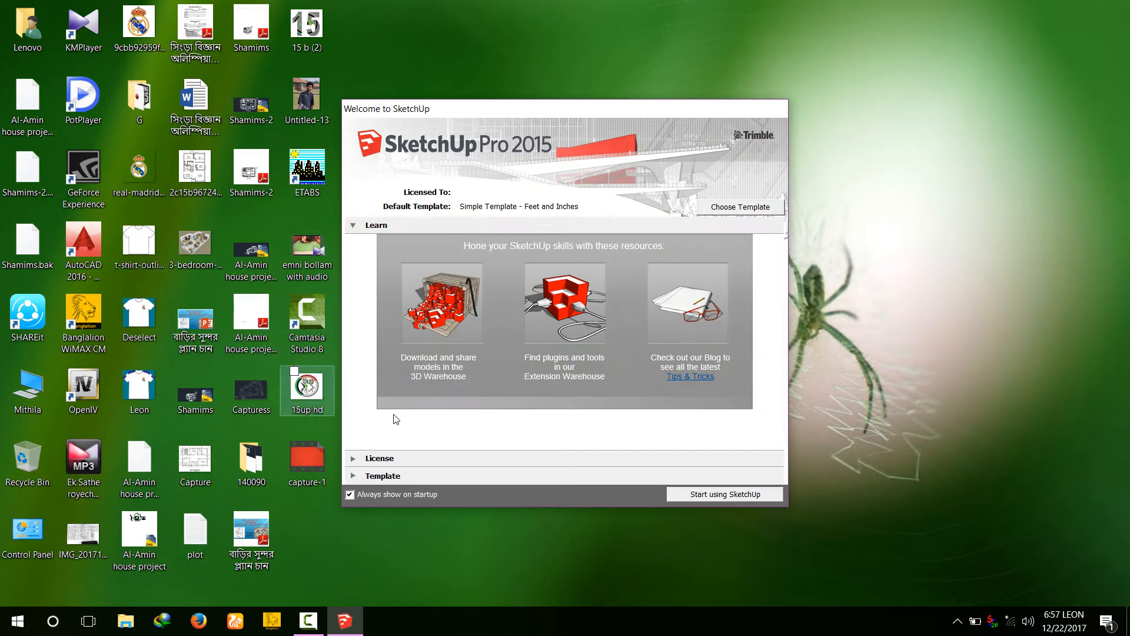
left_click(697, 494)
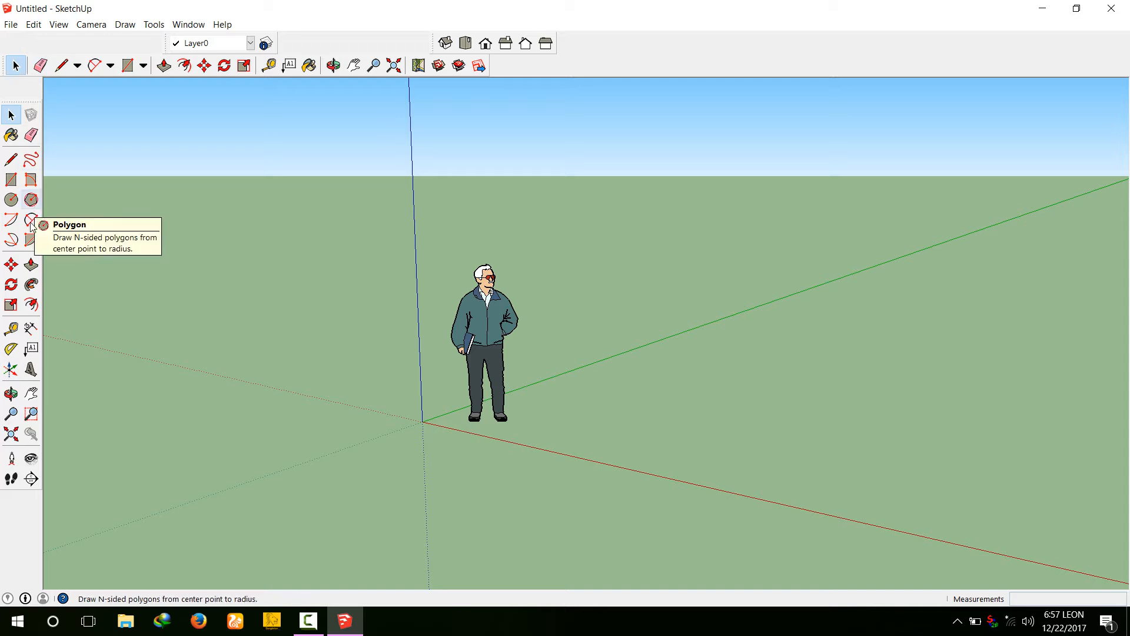
left_click(34, 24)
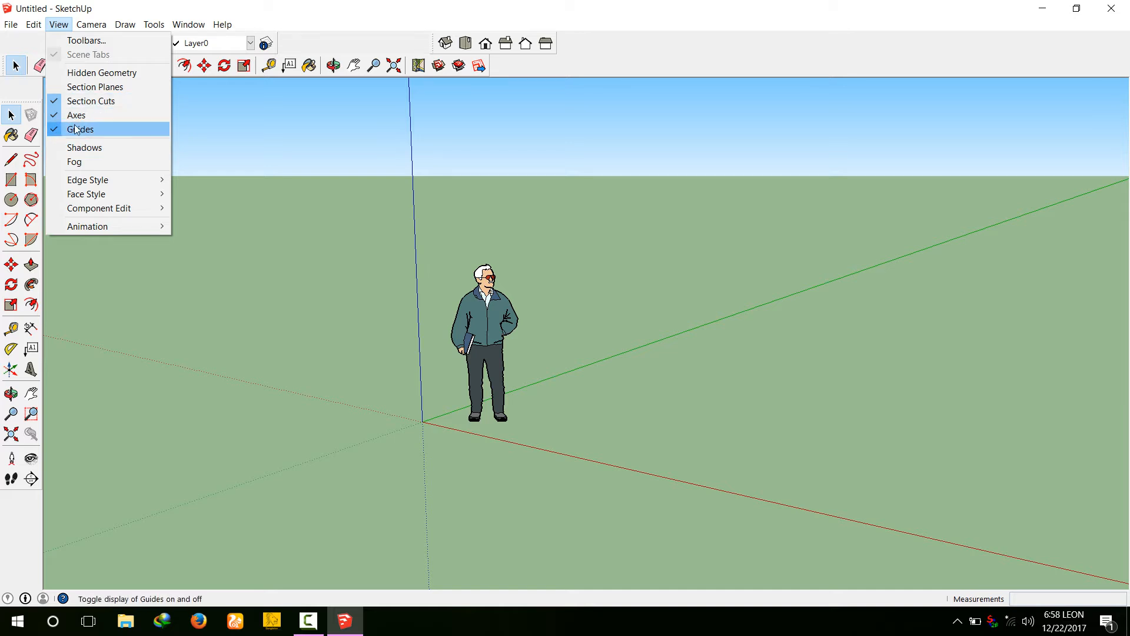
mouse_move(97, 26)
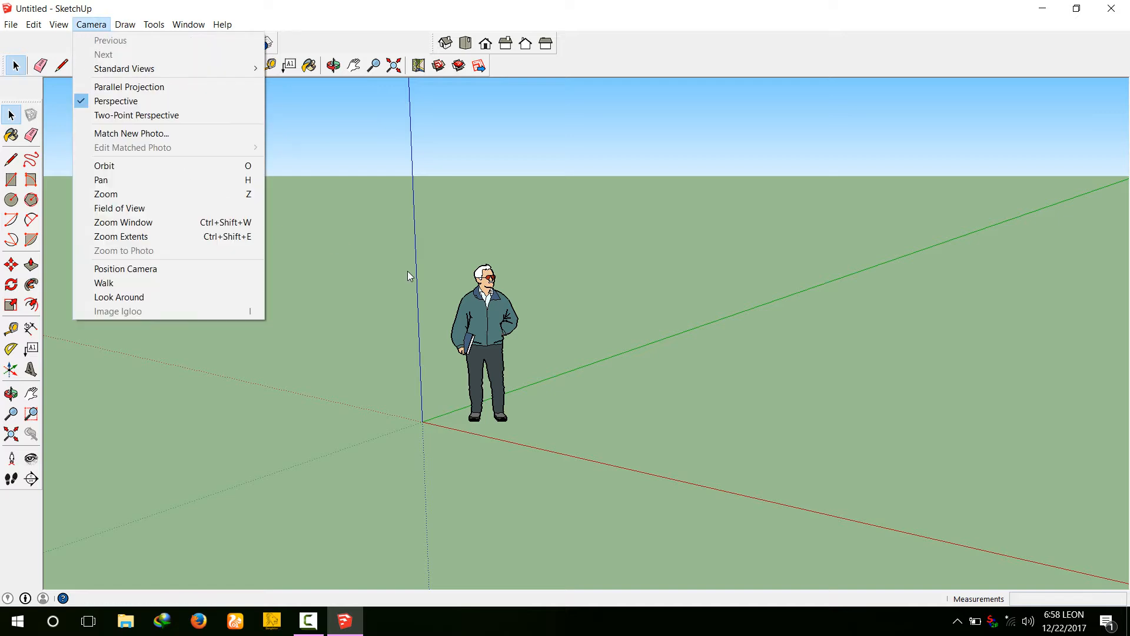
left_click(511, 261)
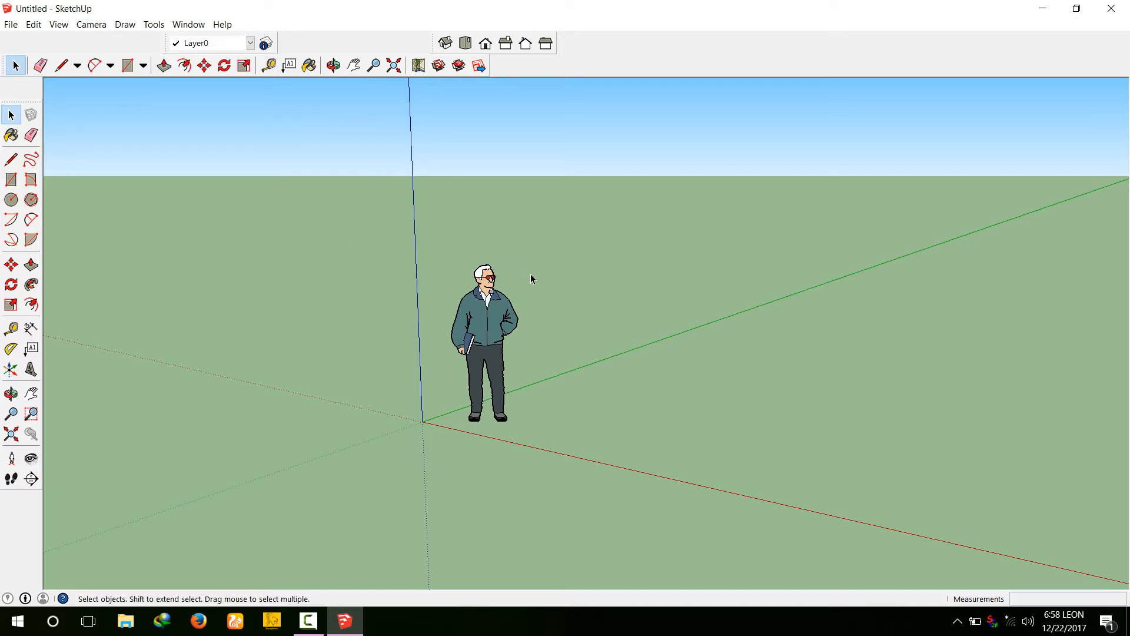
Delete the default human figure standing near the origin
left_click(494, 336)
key("Delete")
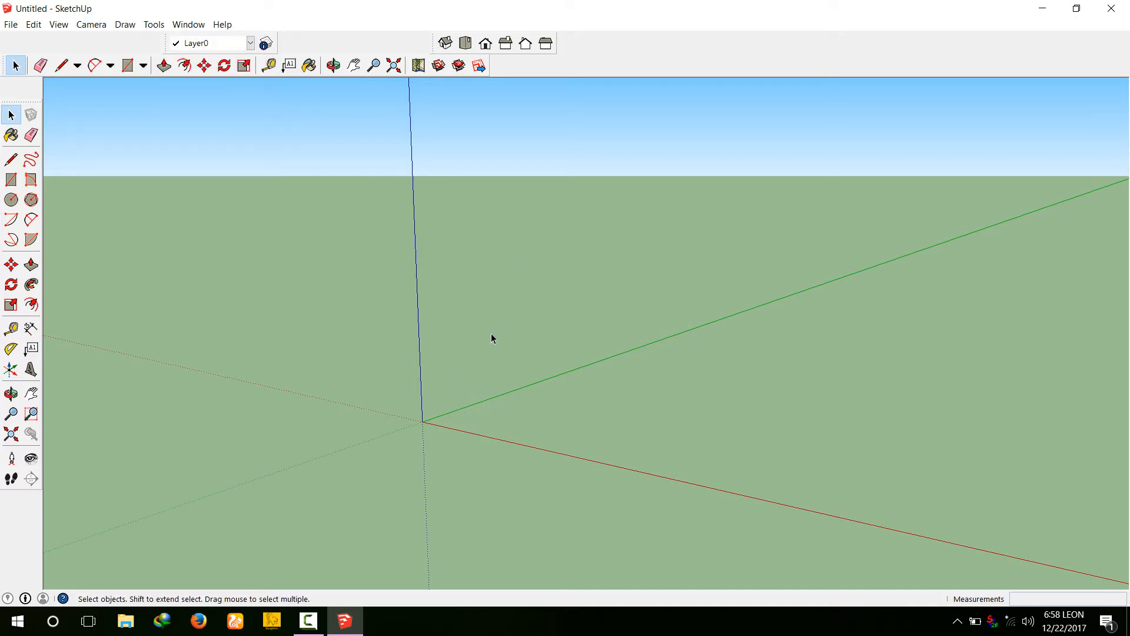
Zoom, pan and orbit around the axes origin to examine the empty modelling space
scroll(309, 416, "down", 2)
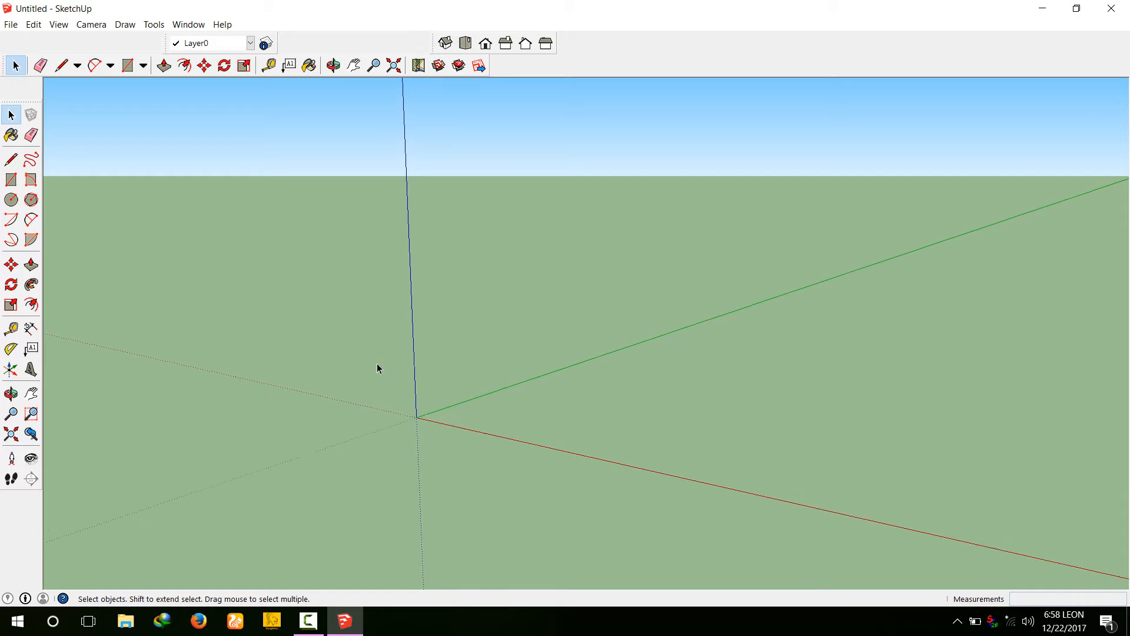
scroll(412, 333, "up", 3)
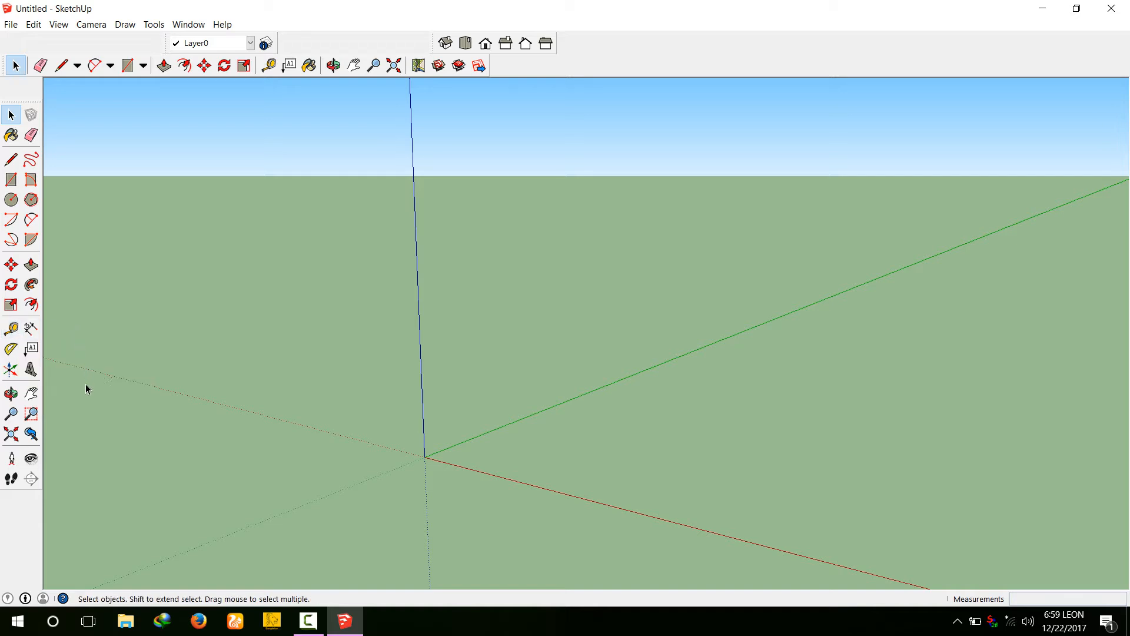
left_click(31, 394)
left_click_drag(187, 335, 142, 331)
left_click_drag(402, 310, 275, 354)
left_click_drag(343, 391, 282, 351)
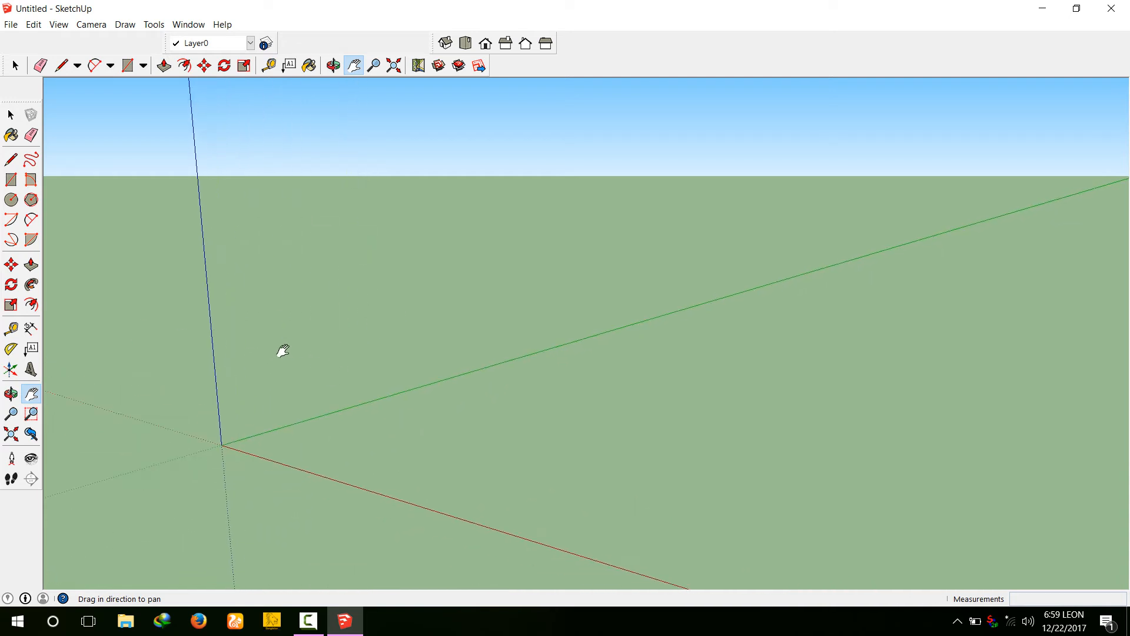
left_click(14, 394)
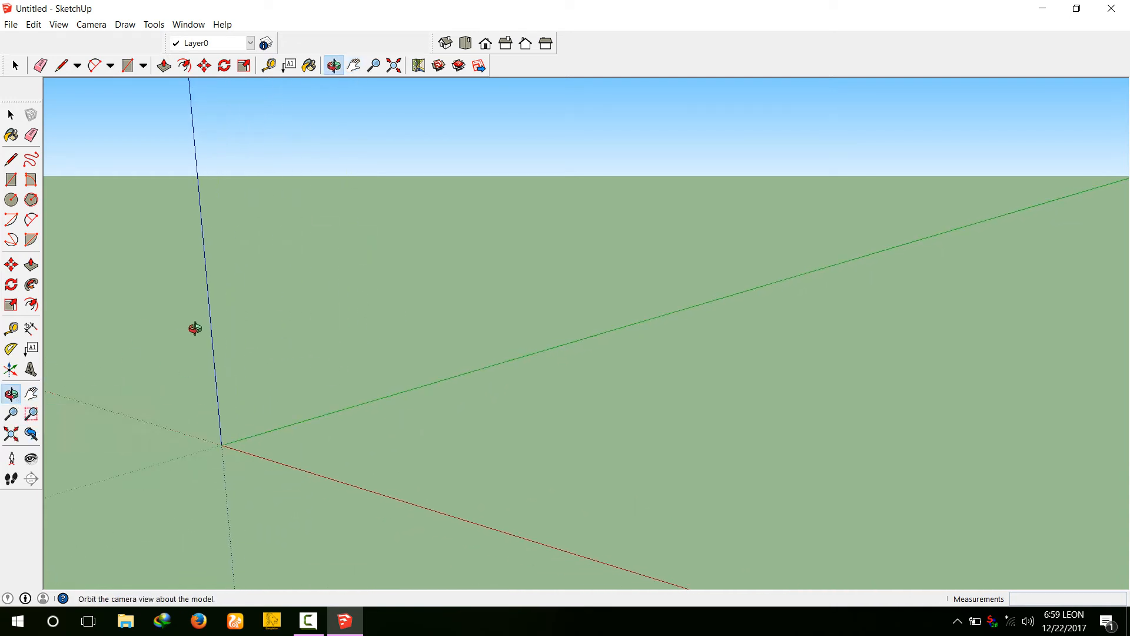
left_click_drag(195, 328, 271, 300)
scroll(272, 300, "down", 1)
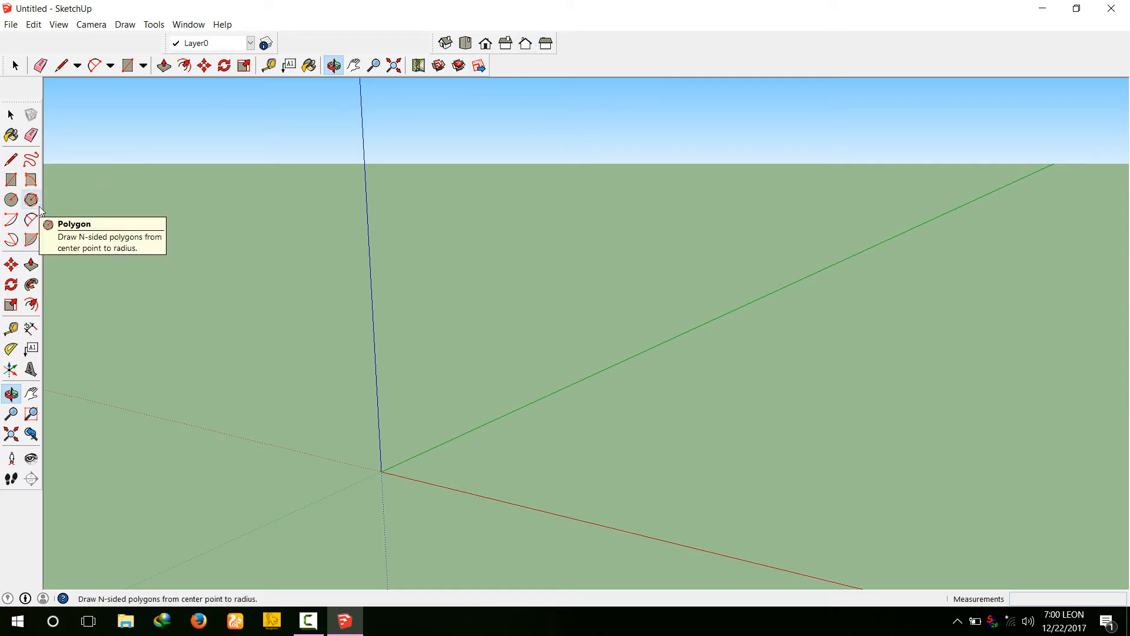
Draw a closed rectangle with the Line tool from the origin, 10' along the red axis and 15' along the green axis
left_click(8, 184)
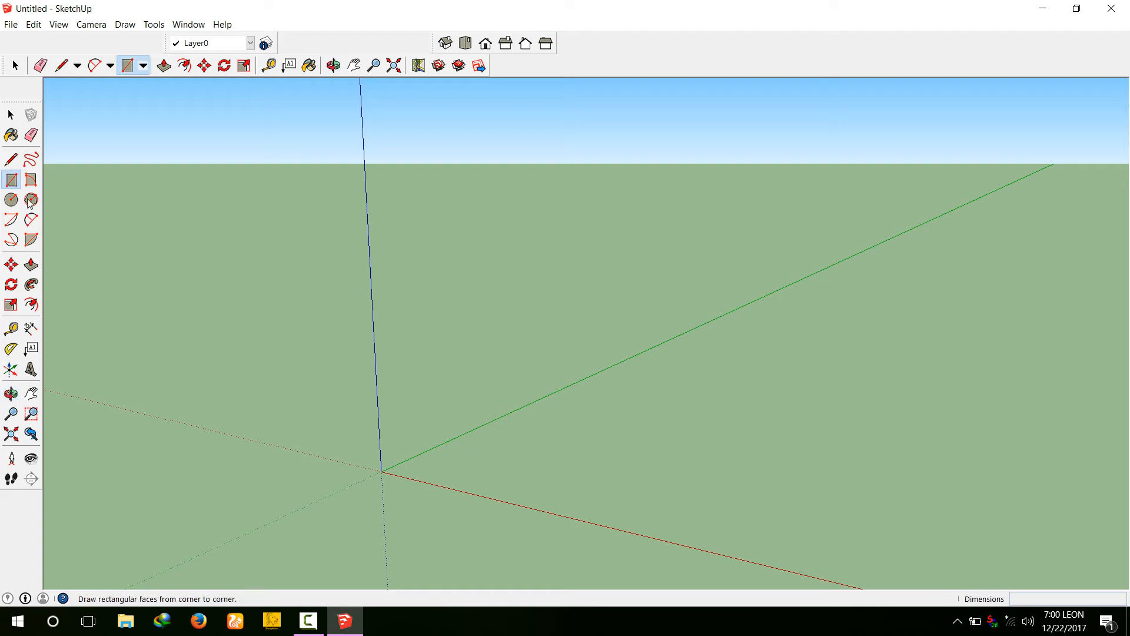
left_click(11, 160)
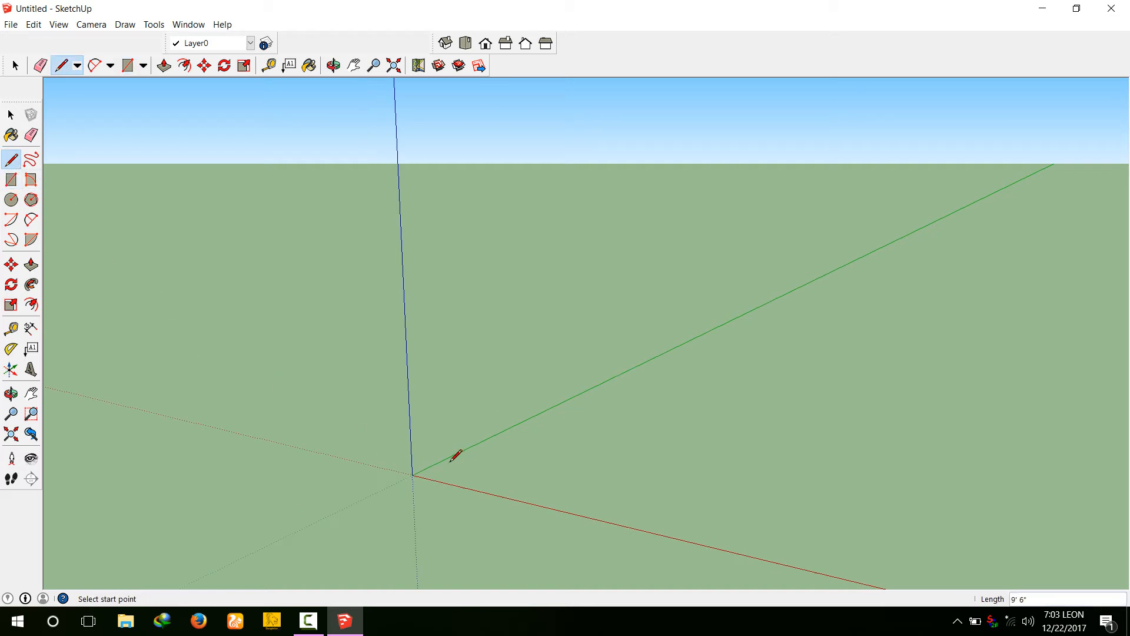
left_click(413, 474)
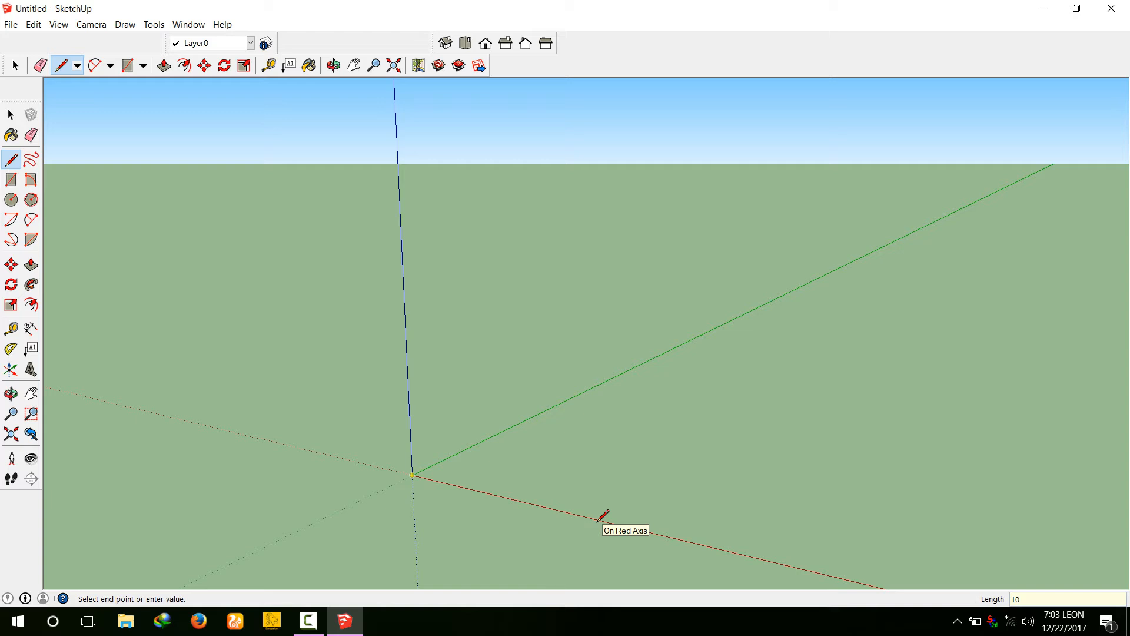
left_click(744, 554)
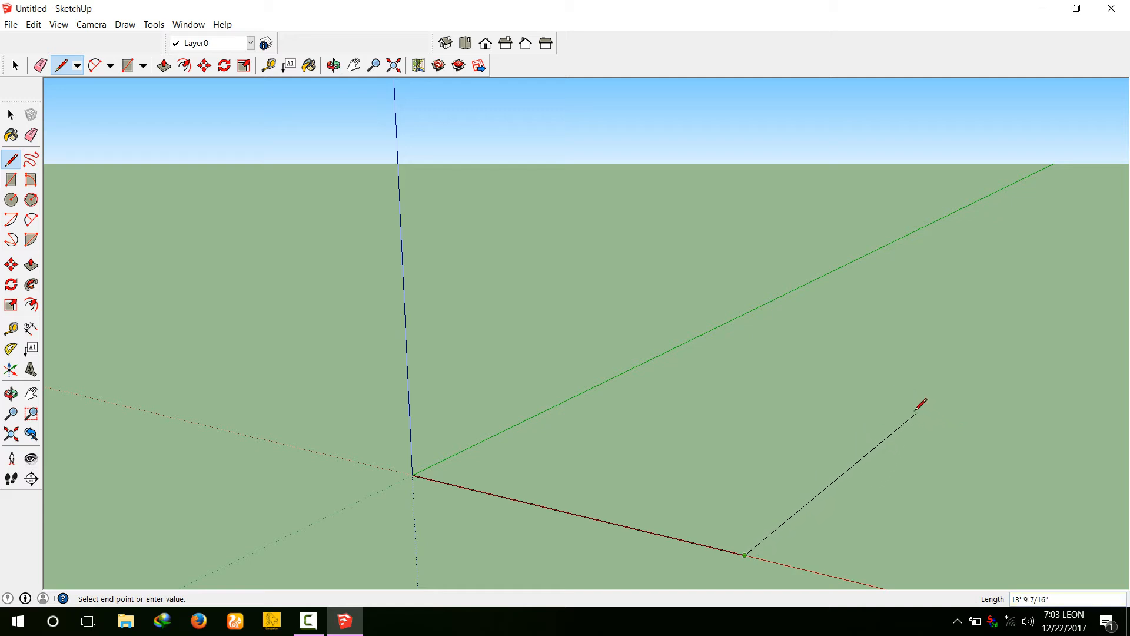
scroll(924, 419, "down", 1)
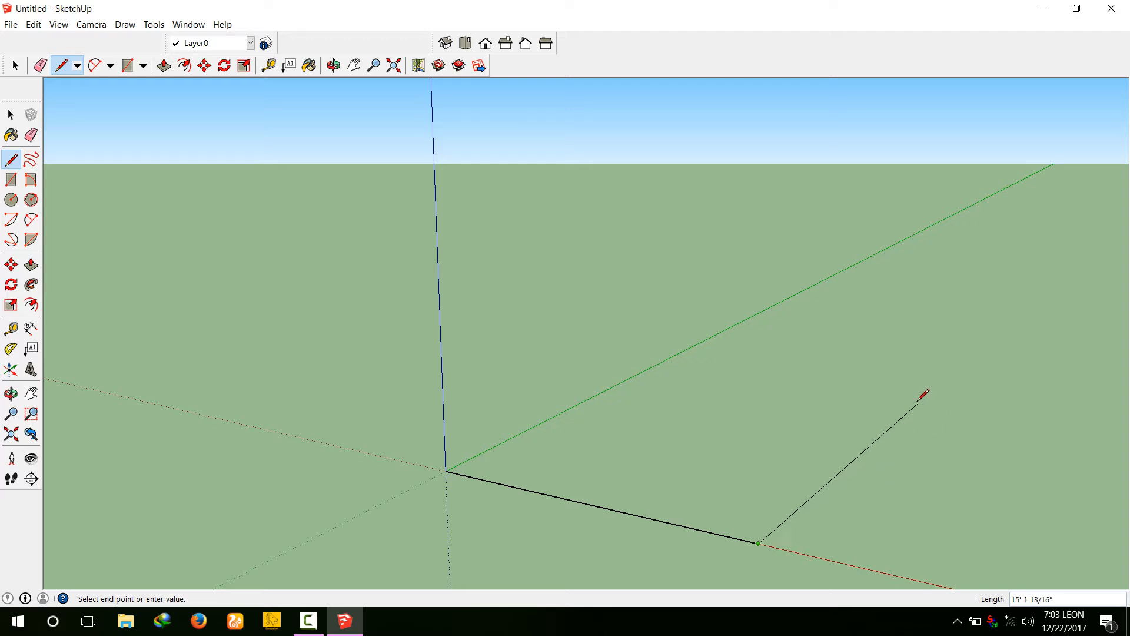
type("15")
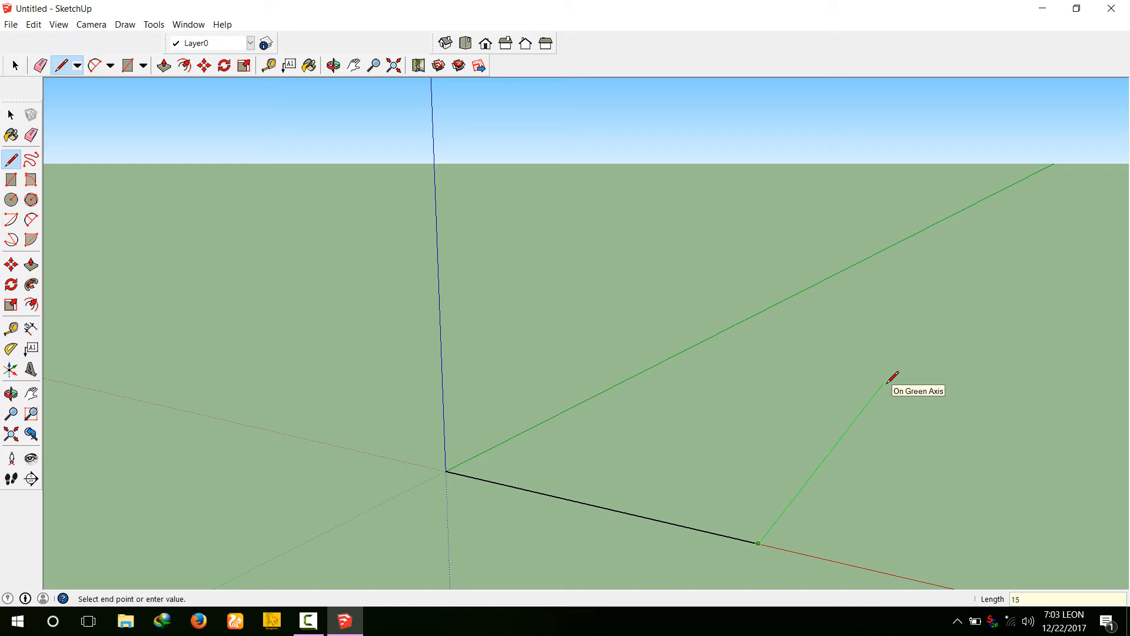
key("Return")
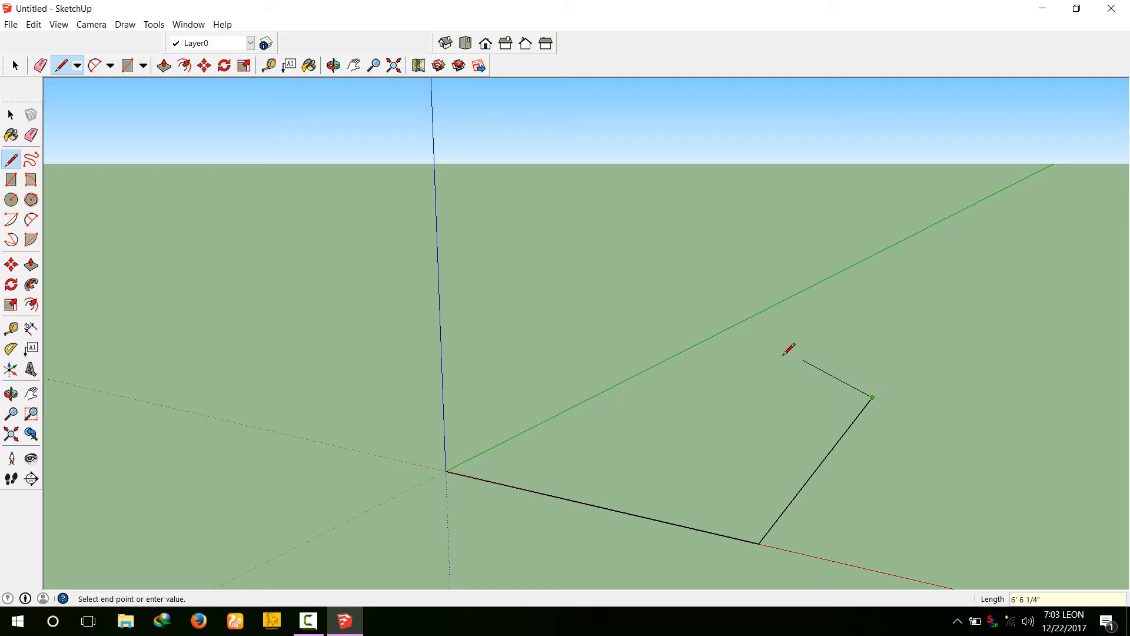
left_click(701, 346)
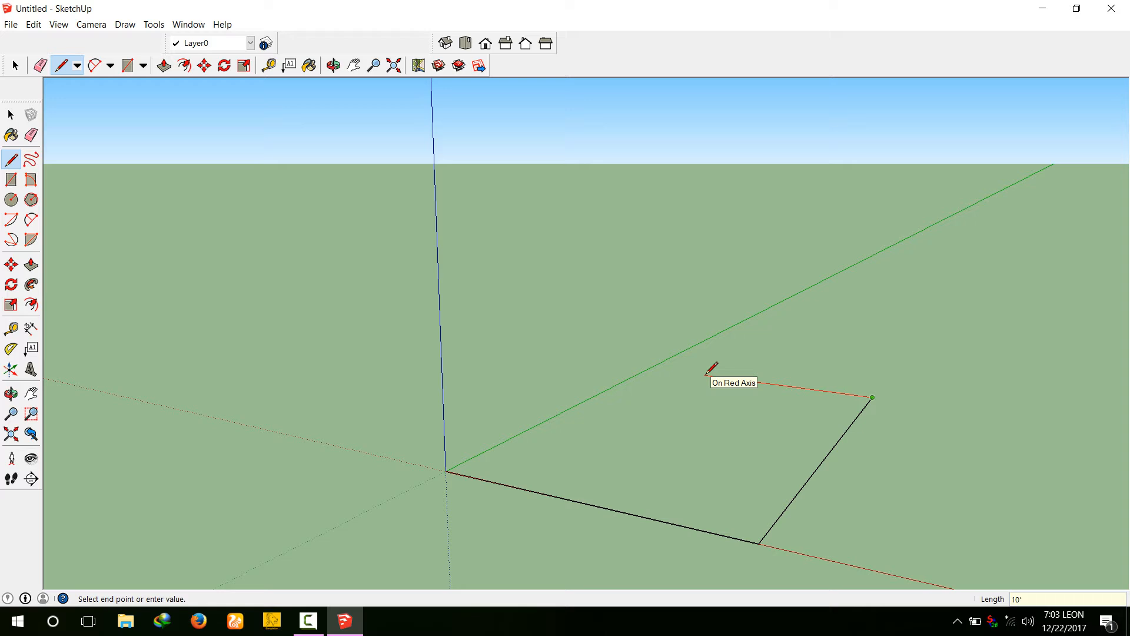
key("Return")
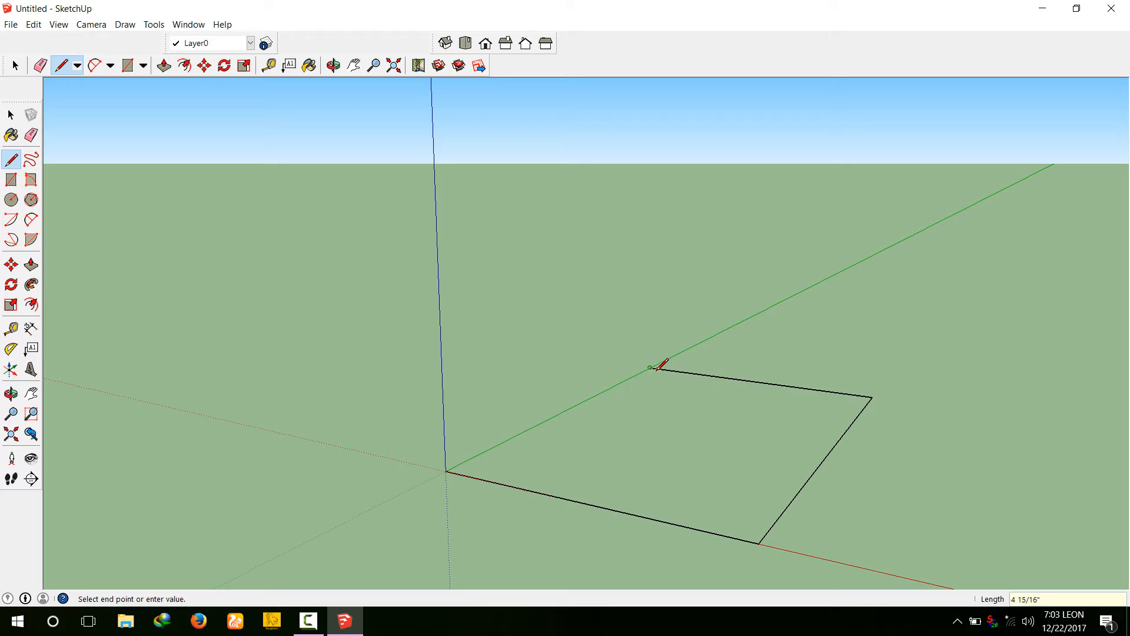
left_click(447, 471)
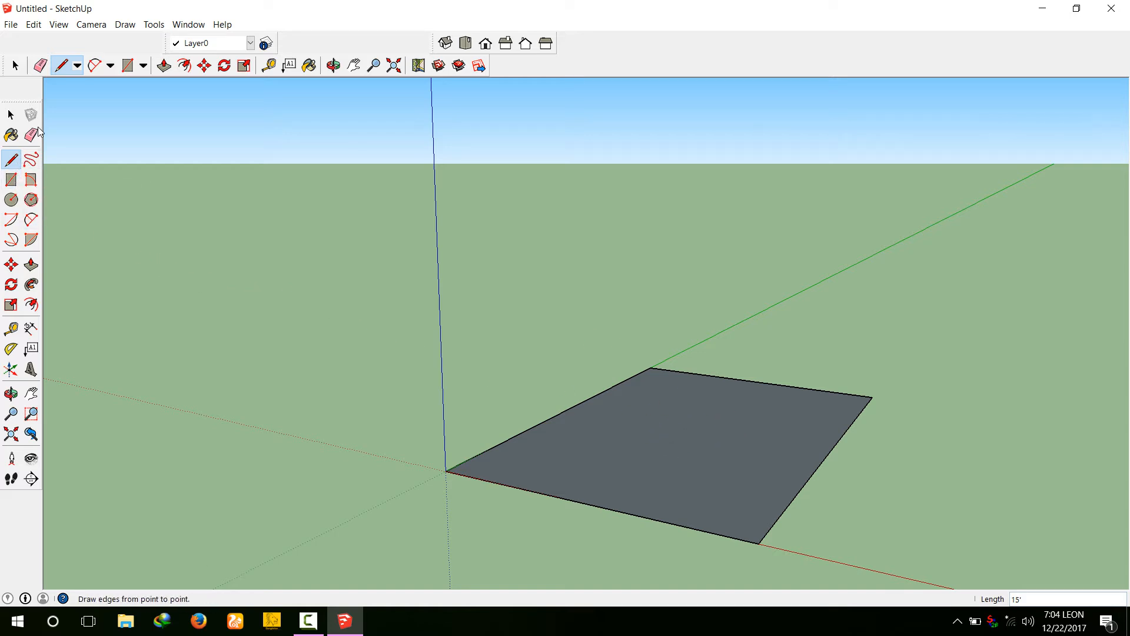
Push/Pull the rectangular face up 10' to form a solid block
left_click(31, 266)
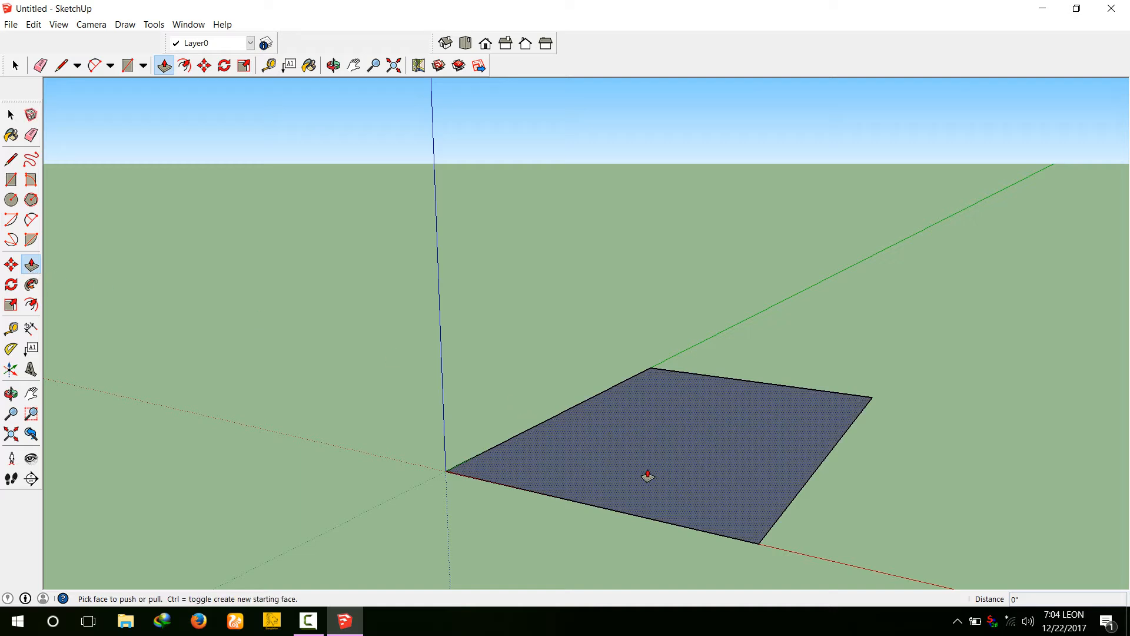
left_click(666, 462)
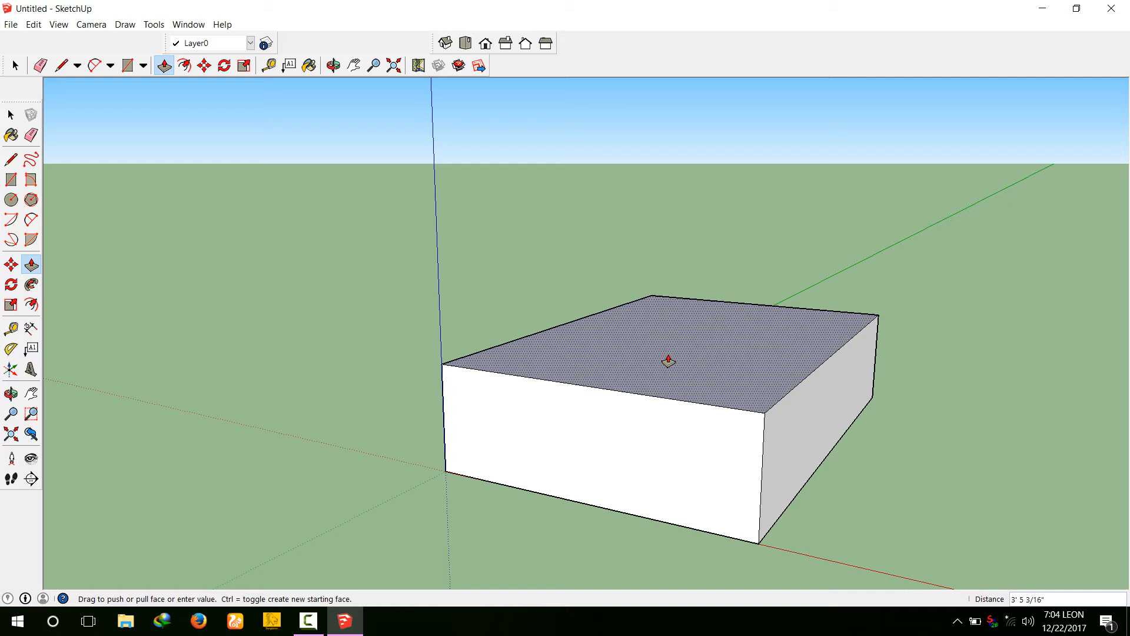
type("0")
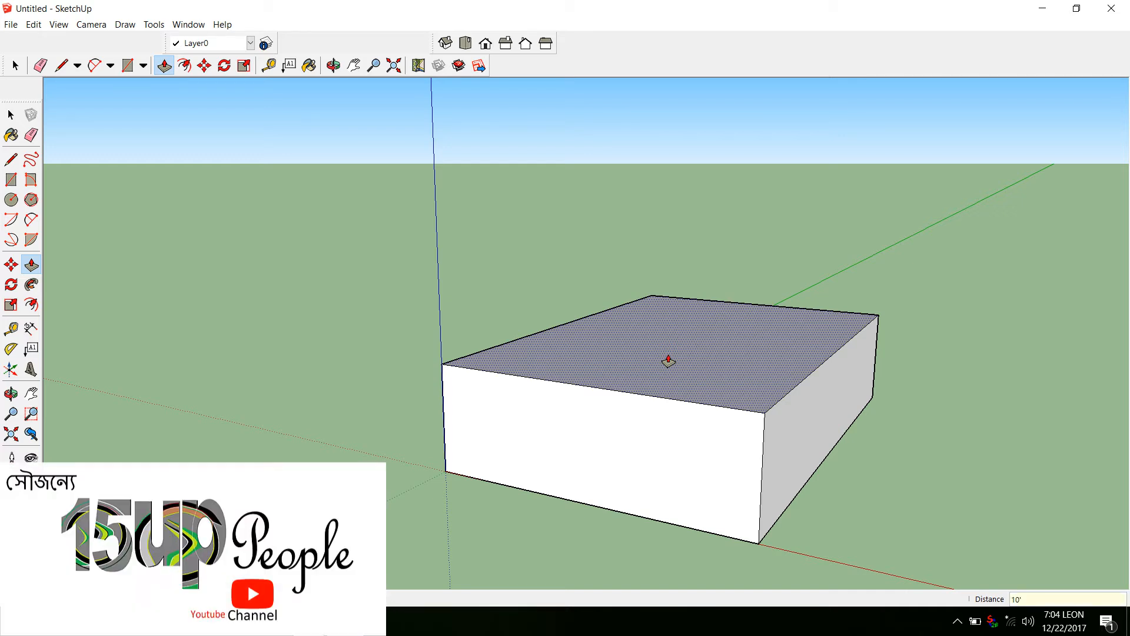
key("Return")
Draw a line across the block's top face between the midpoints of its two 10' edges
middle_click_drag(663, 407, 648, 416)
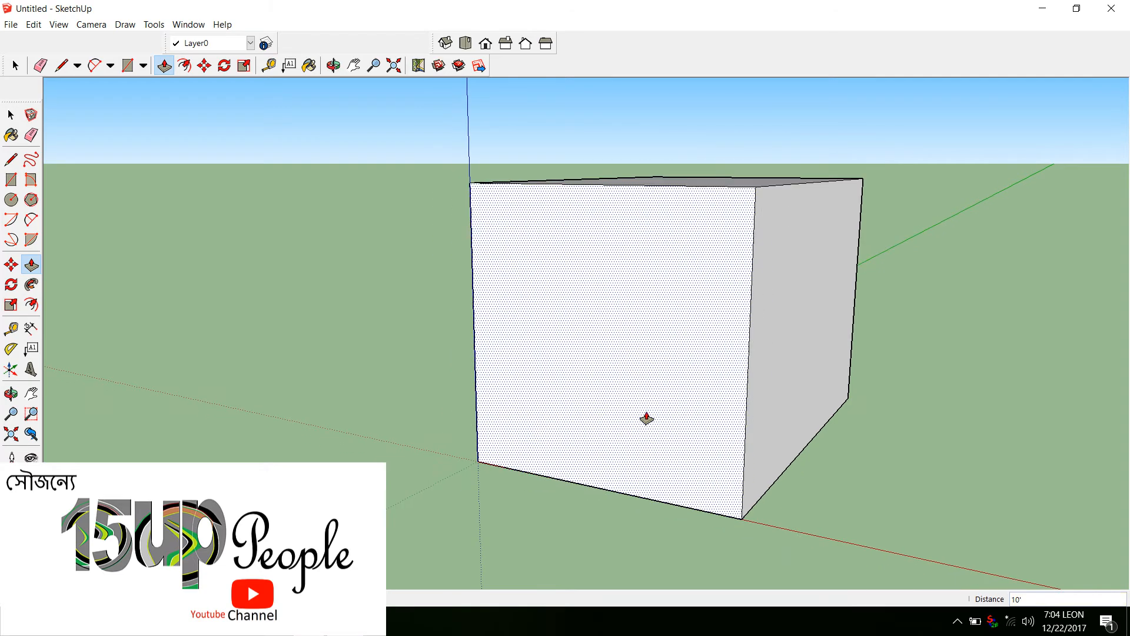
scroll(433, 556, "down", 4)
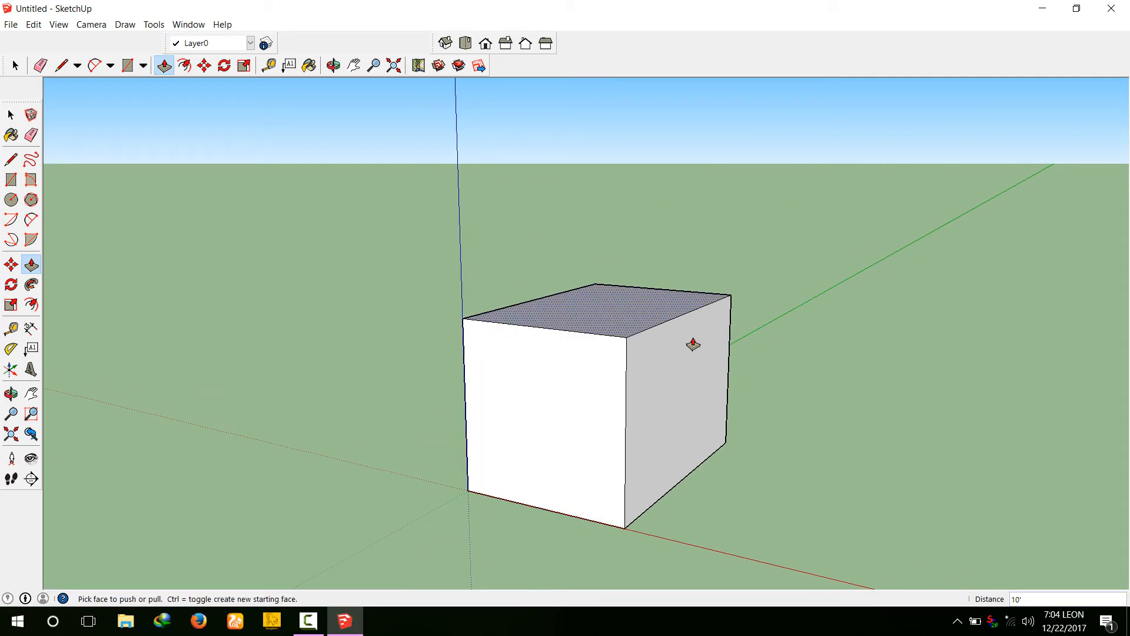
scroll(668, 243, "up", 4)
scroll(670, 247, "down", 2)
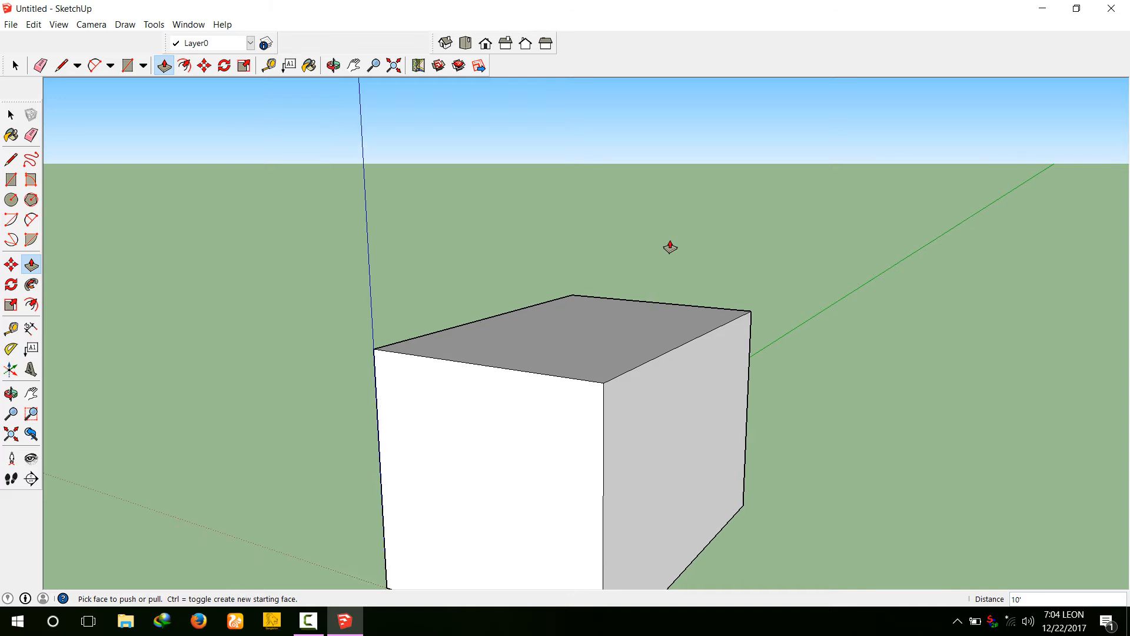
scroll(522, 255, "up", 2)
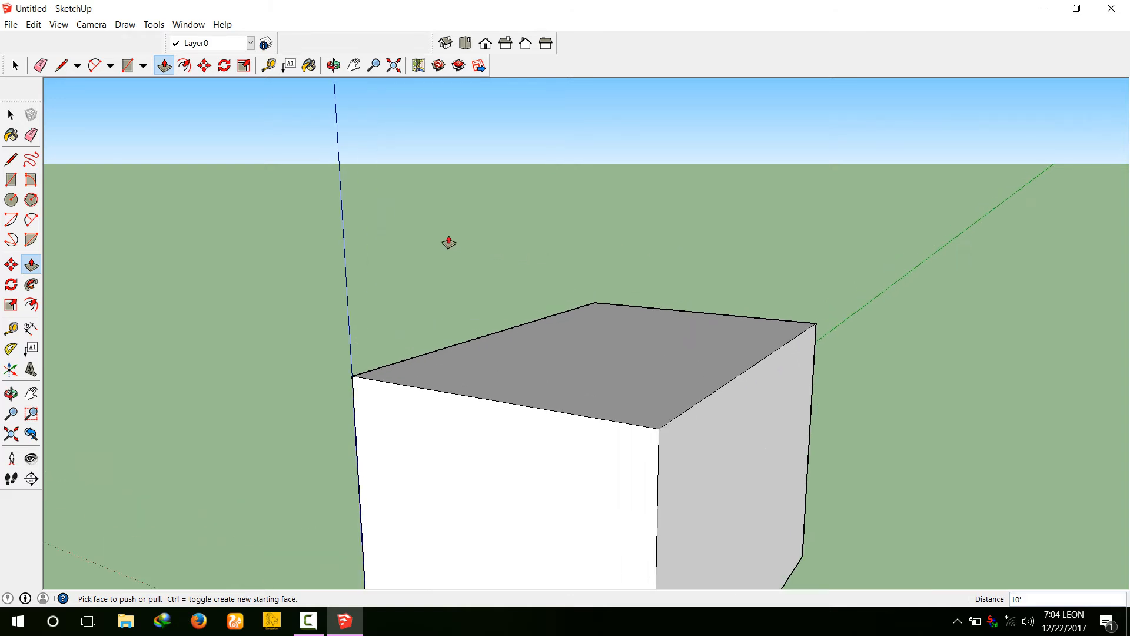
scroll(266, 228, "down", 1)
left_click(11, 159)
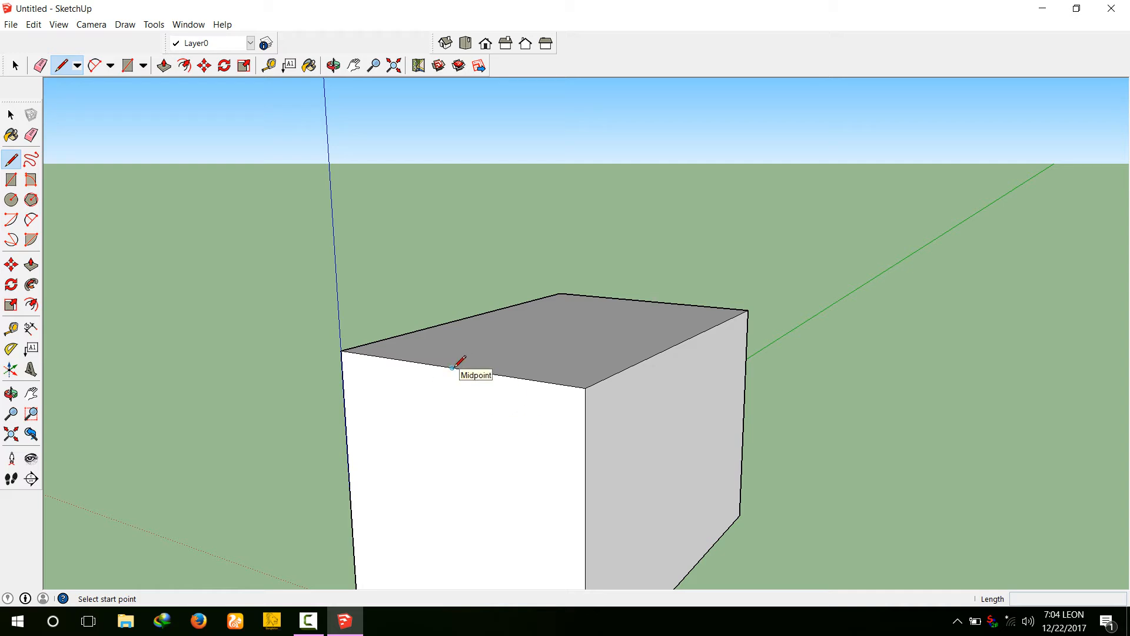
scroll(452, 366, "up", 2)
left_click(452, 366)
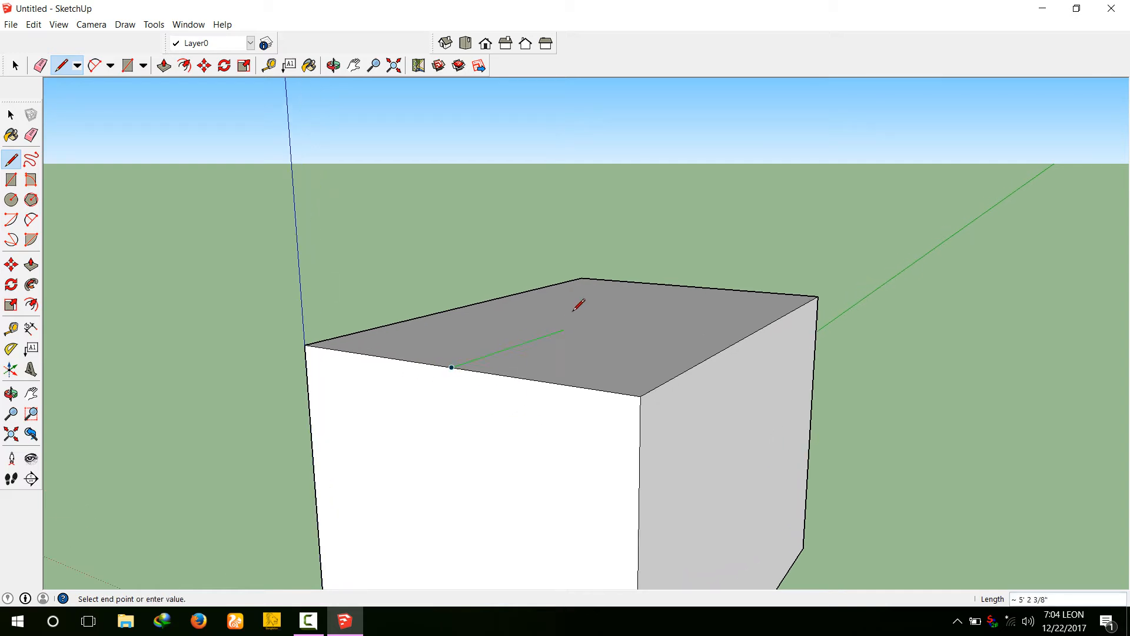
left_click(691, 286)
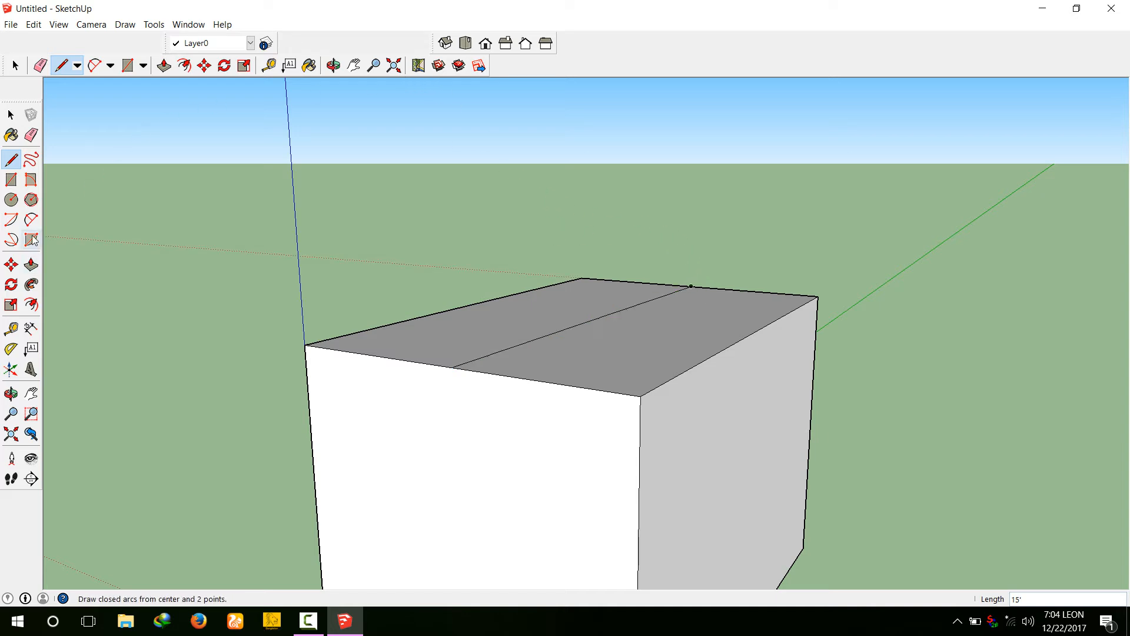
Move the top face's centre line about 3' up along the blue axis to form a gable roof ridge
left_click(11, 266)
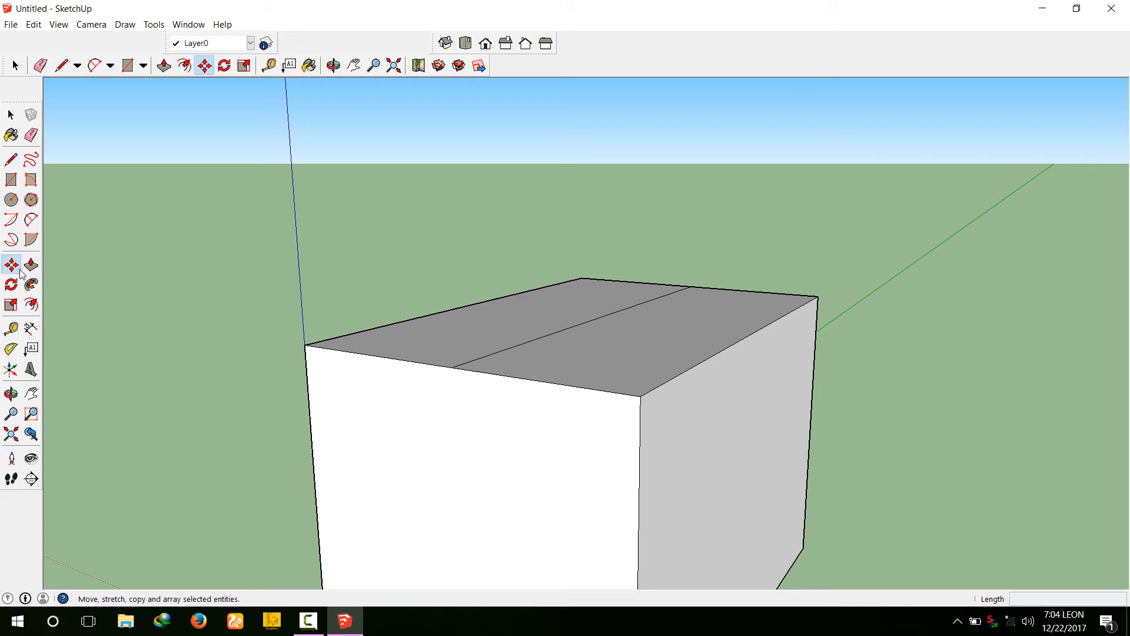
left_click(549, 335)
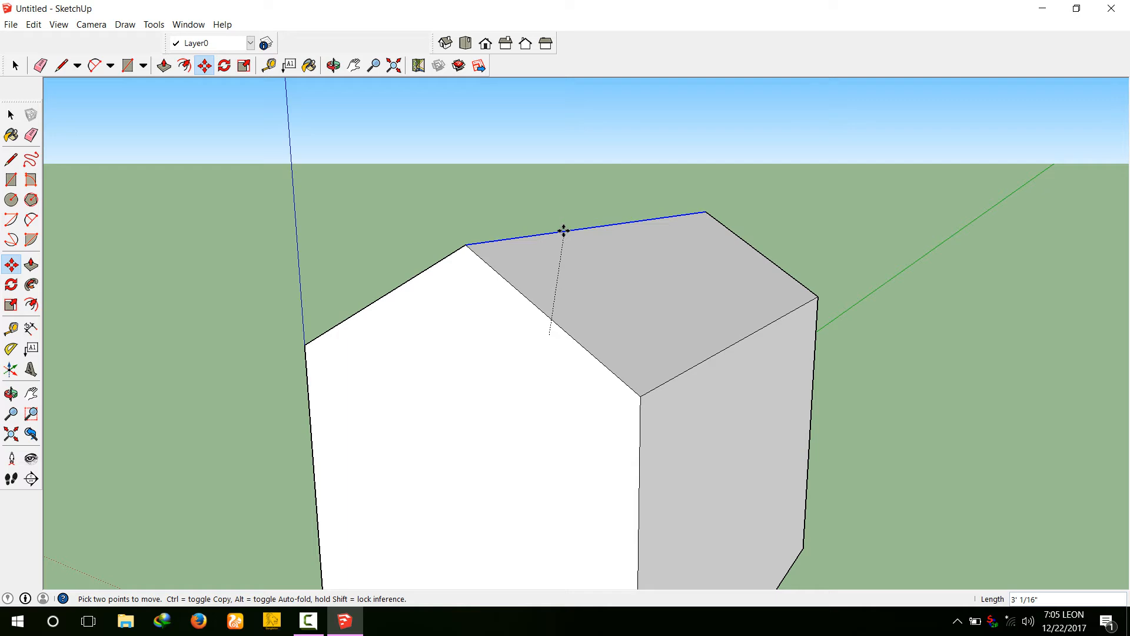
left_click(563, 230)
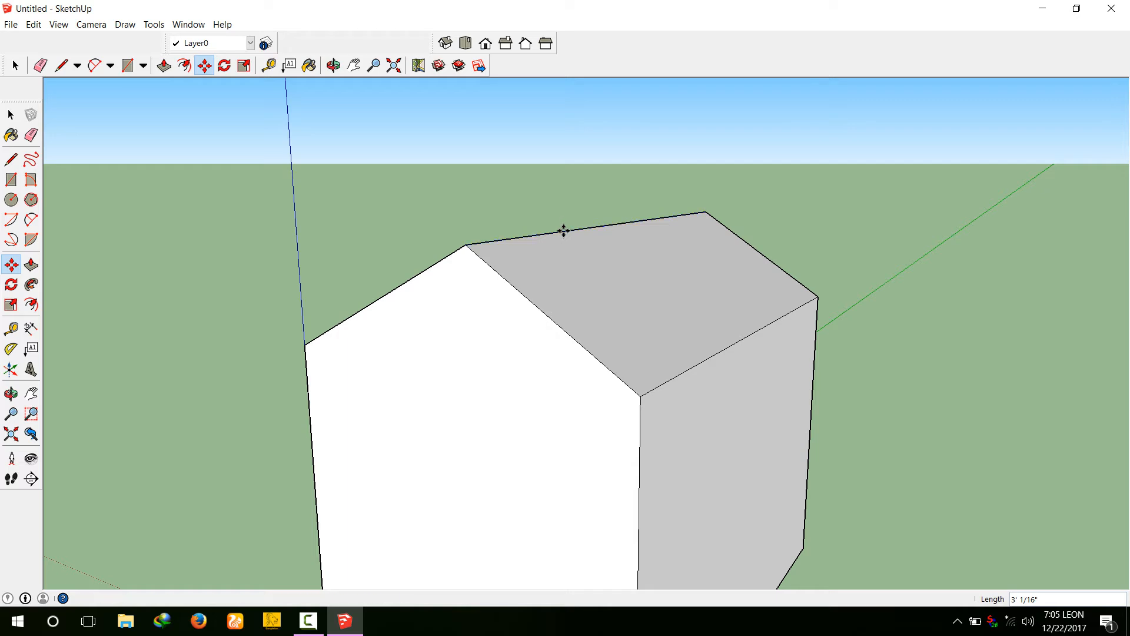
Draw a line across the front 10' wall between its two eave corners to separate the gable triangle
left_click(12, 158)
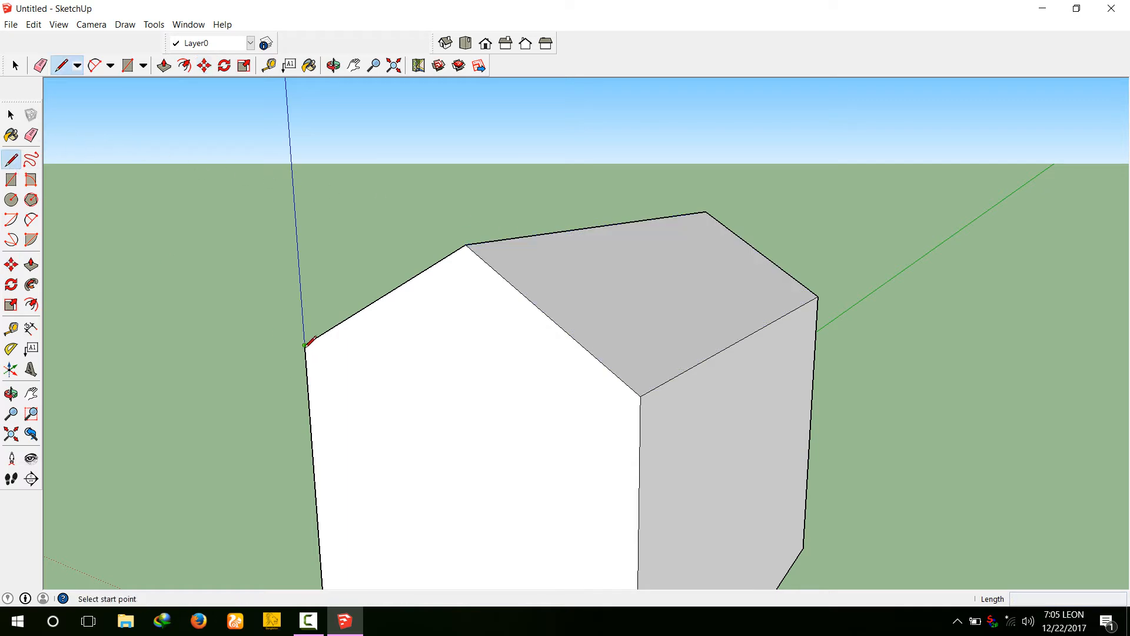
left_click(304, 345)
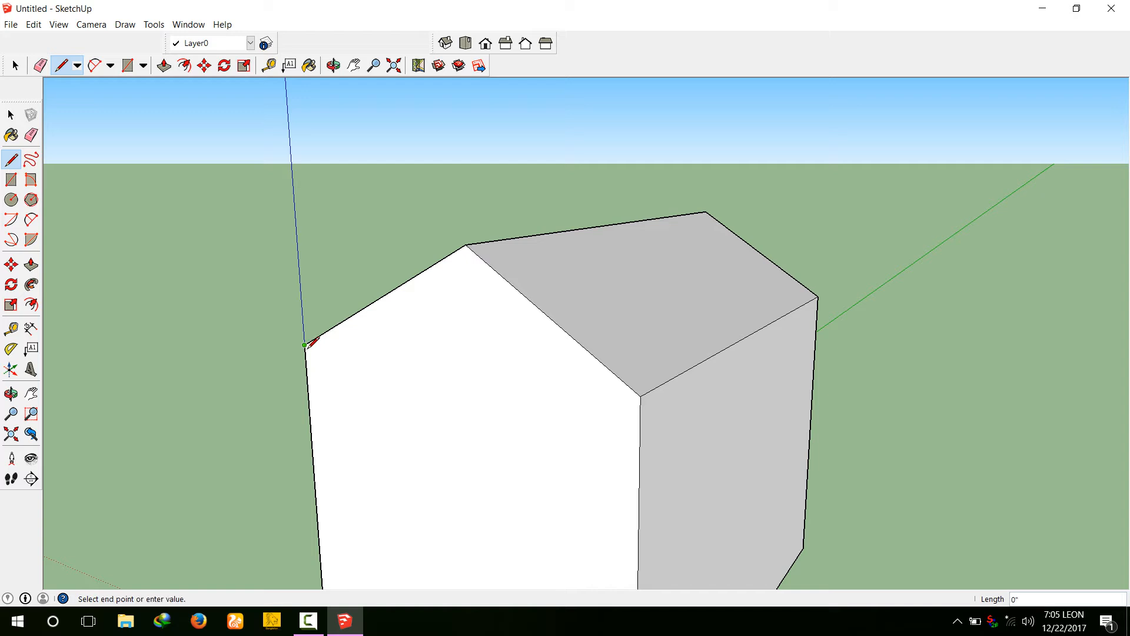
left_click(641, 395)
scroll(465, 306, "down", 5)
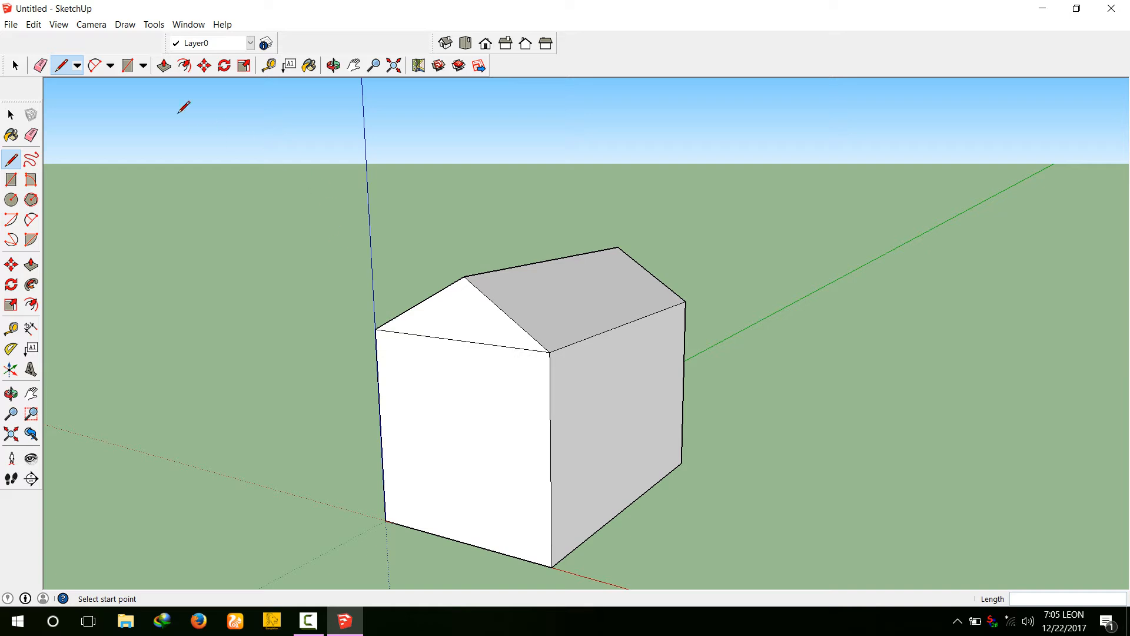
Draw a 10' line between the two eave corners on the back wall to separate the back gable triangle
left_click(506, 46)
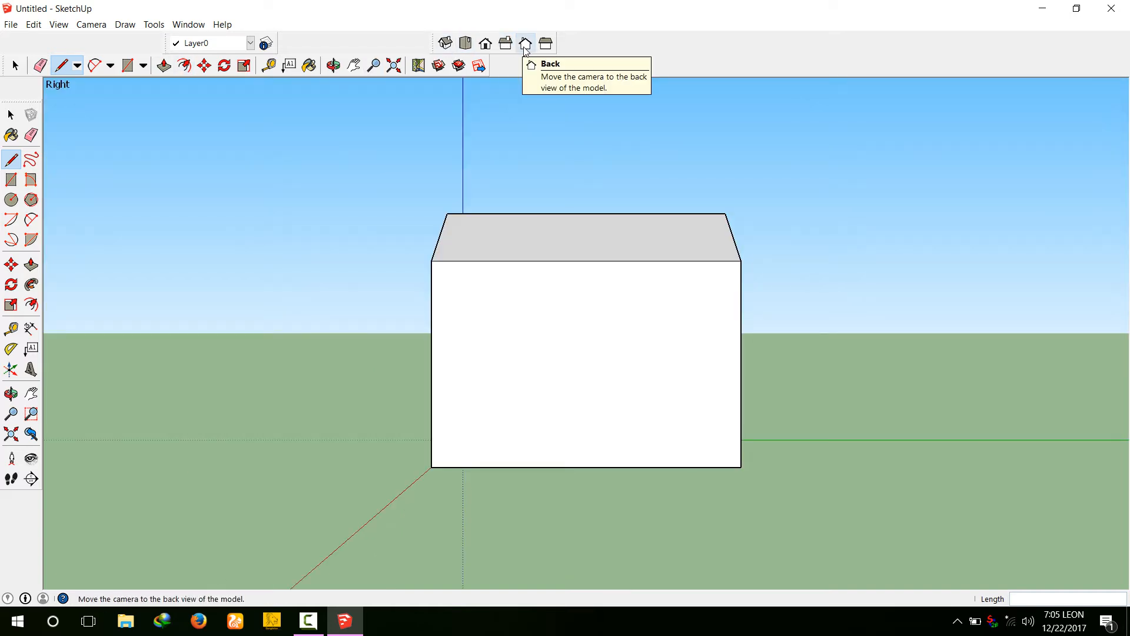
left_click(525, 44)
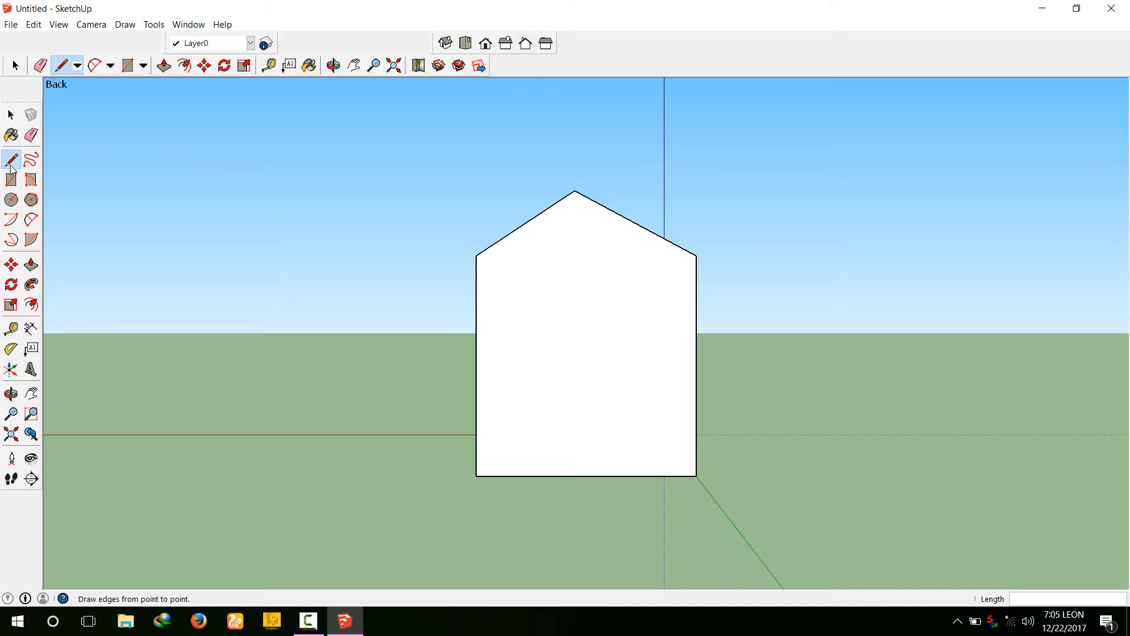
left_click(476, 256)
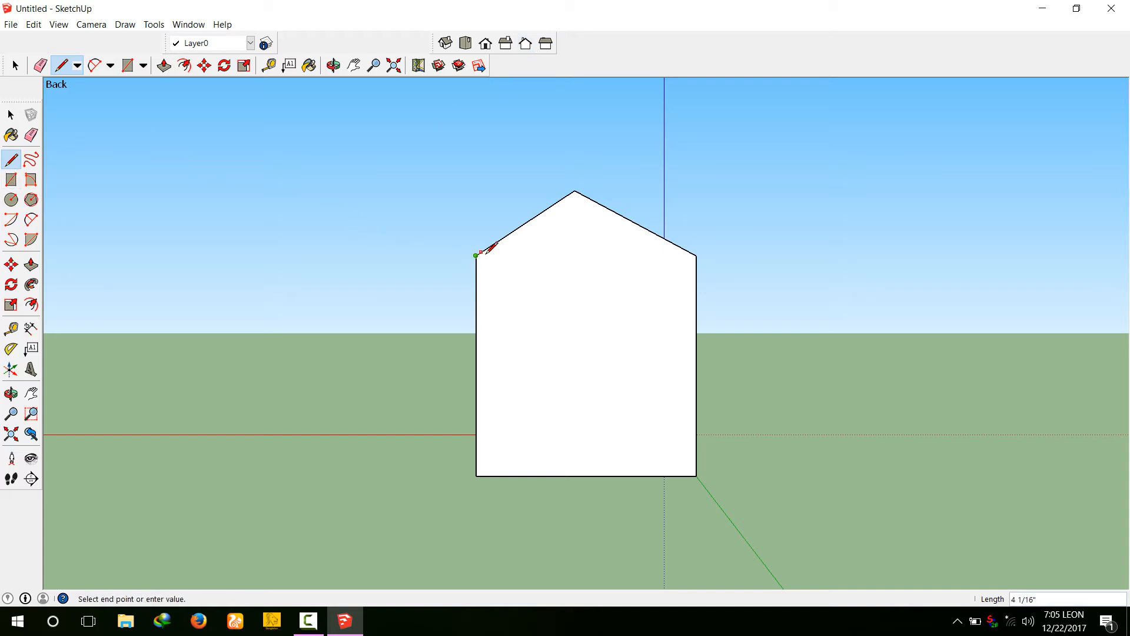
left_click(697, 256)
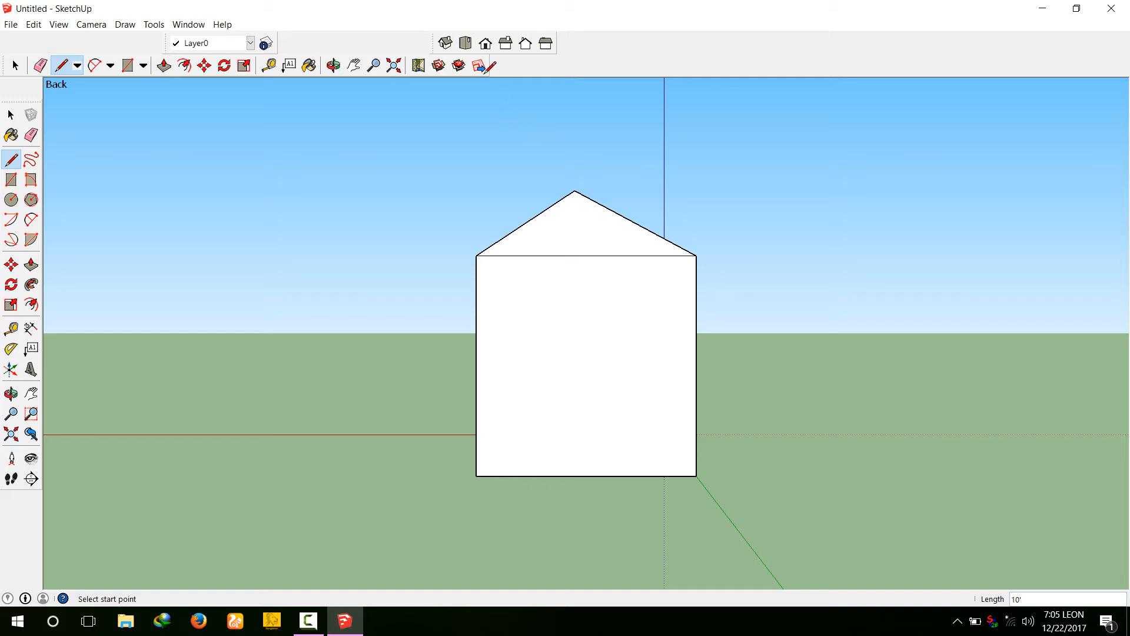
Draw a door rectangle about 6' high and 3' 9" wide on the 15' side wall, starting at its bottom front corner
left_click(506, 43)
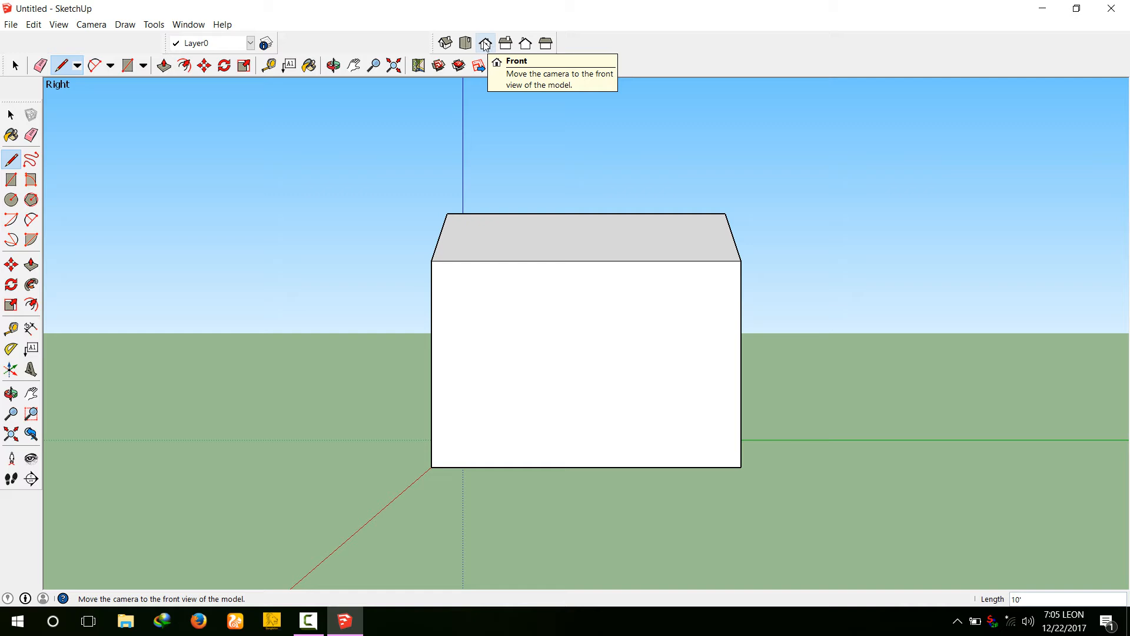
left_click(446, 43)
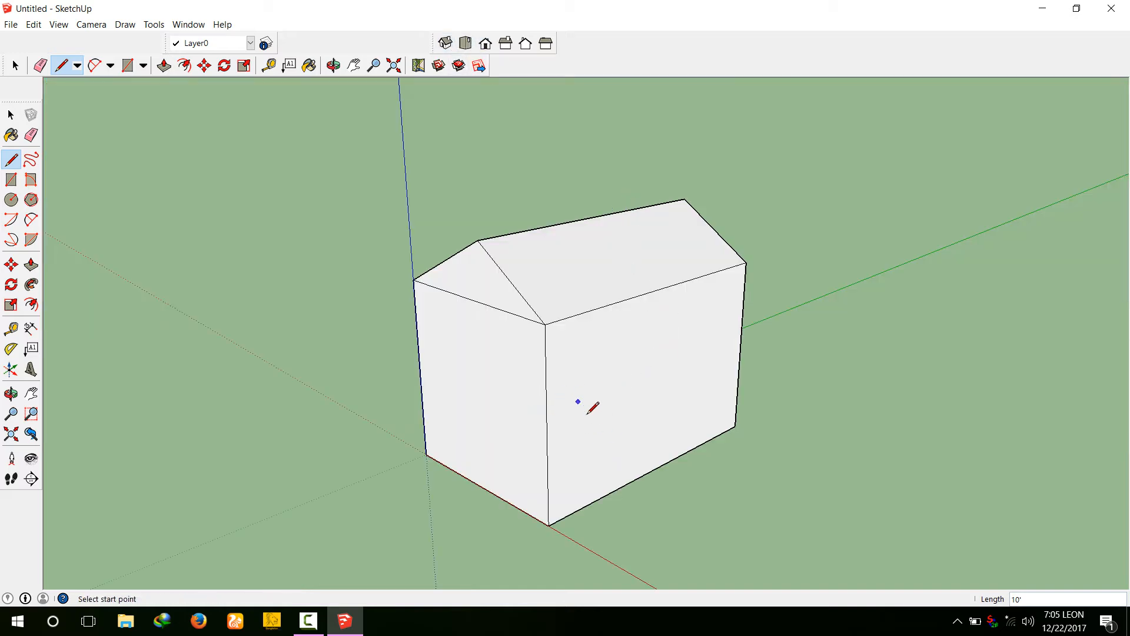
left_click(12, 180)
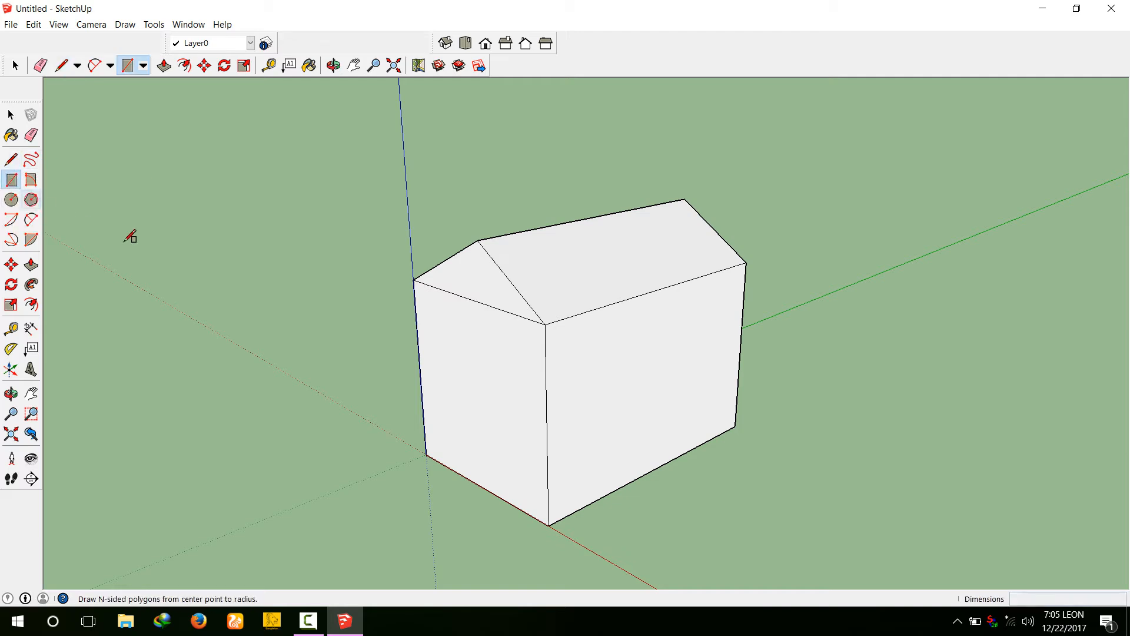
left_click(549, 525)
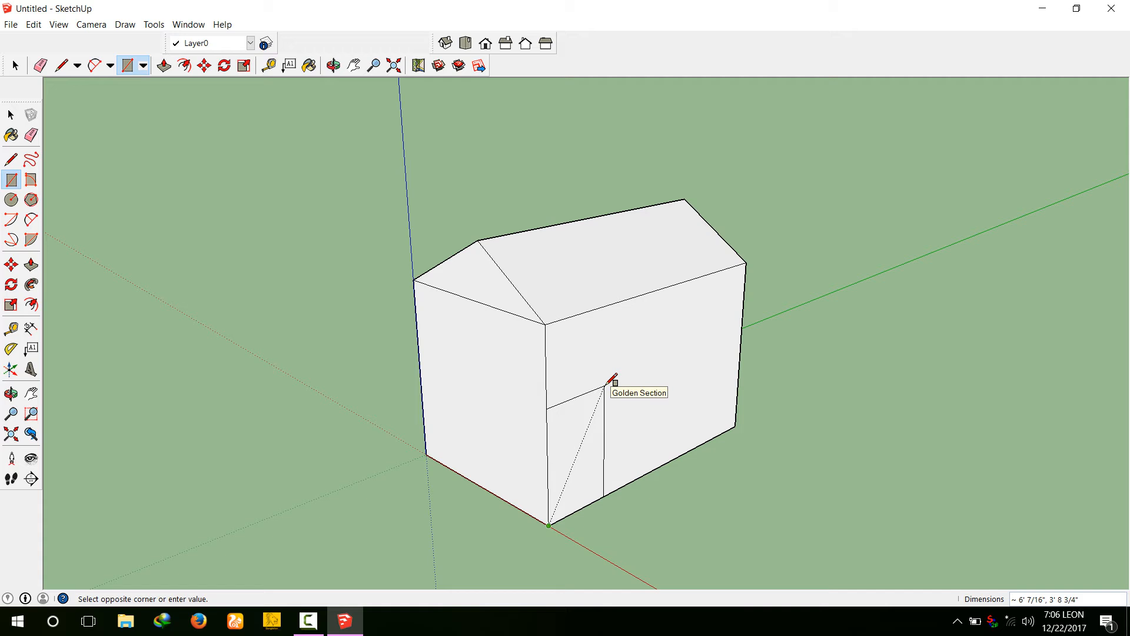
left_click(605, 386)
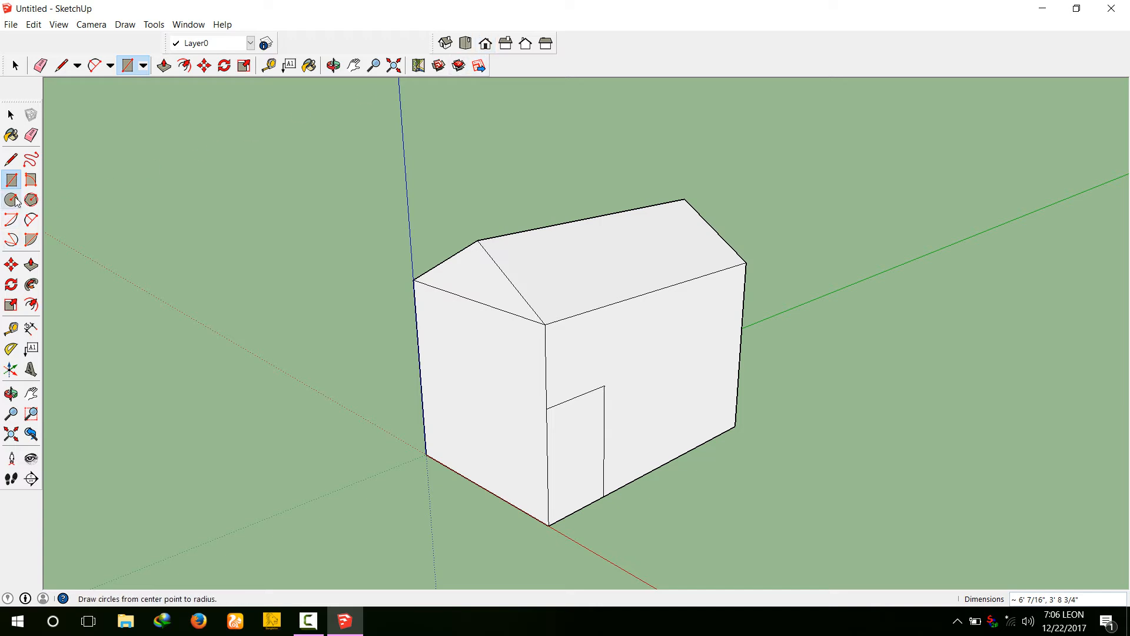
Draw window rectangles about 4' 1" by 3' 3" on the front wall and about 4' 8" by 3' 5" near the side wall's far end
left_click(451, 343)
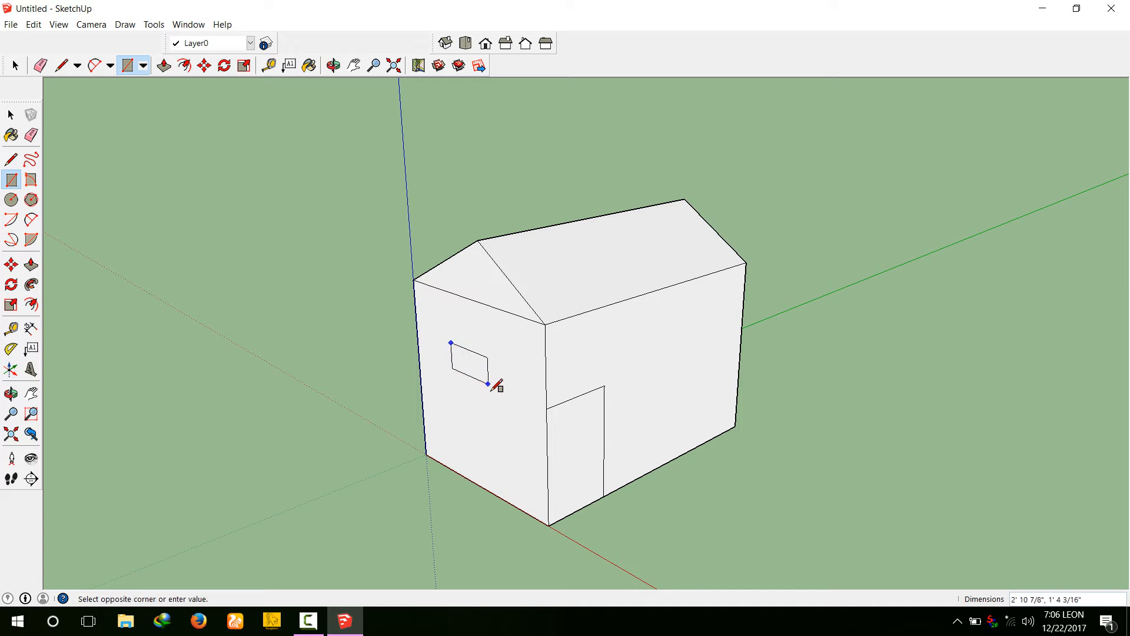
left_click(505, 426)
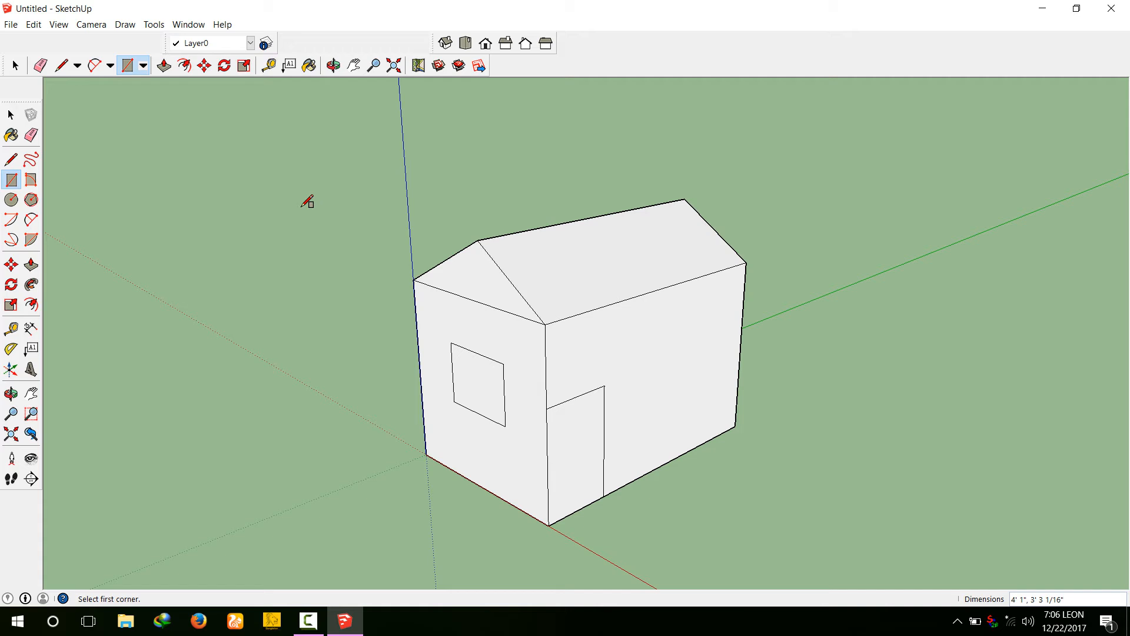
left_click(665, 328)
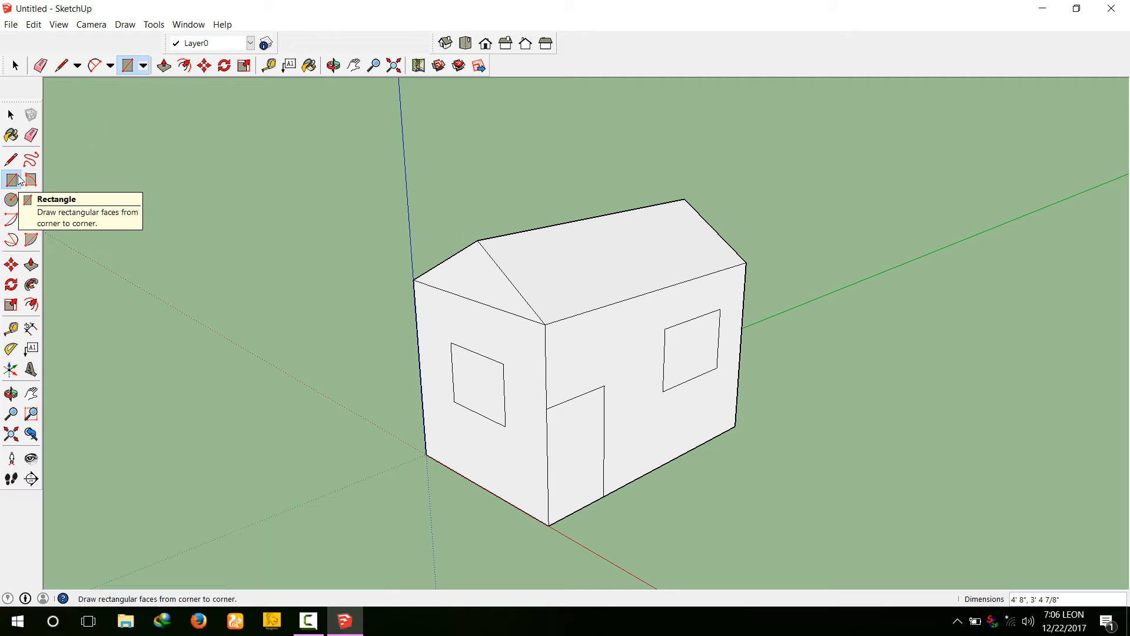
In the top view, draw a ground rectangle about 15' 5" by 20' 4" around the house
left_click(468, 45)
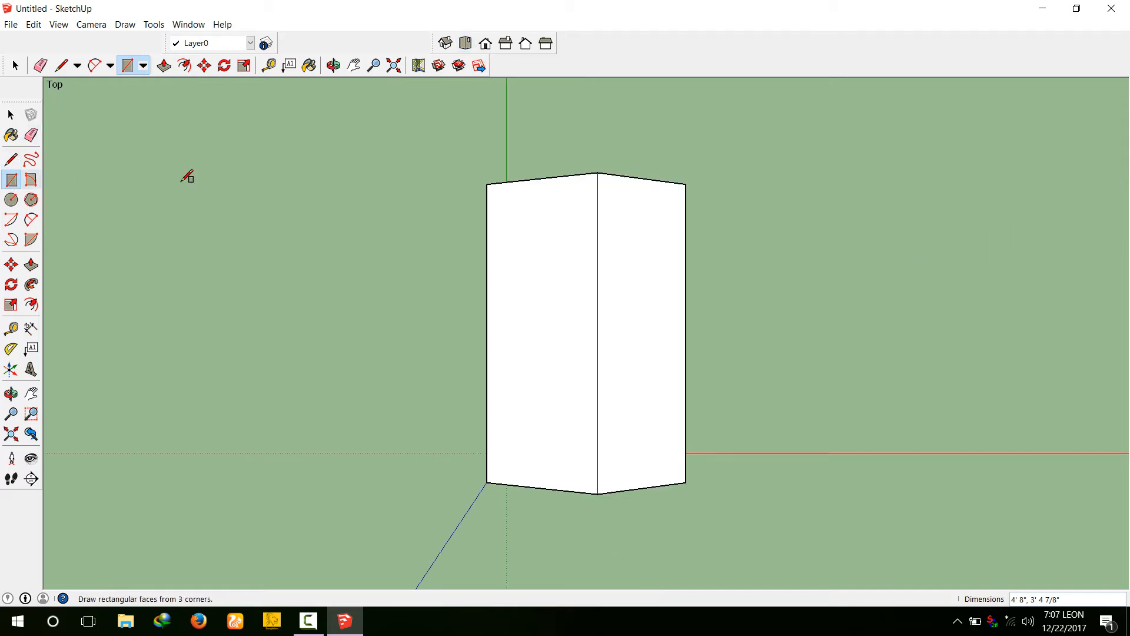
left_click(463, 171)
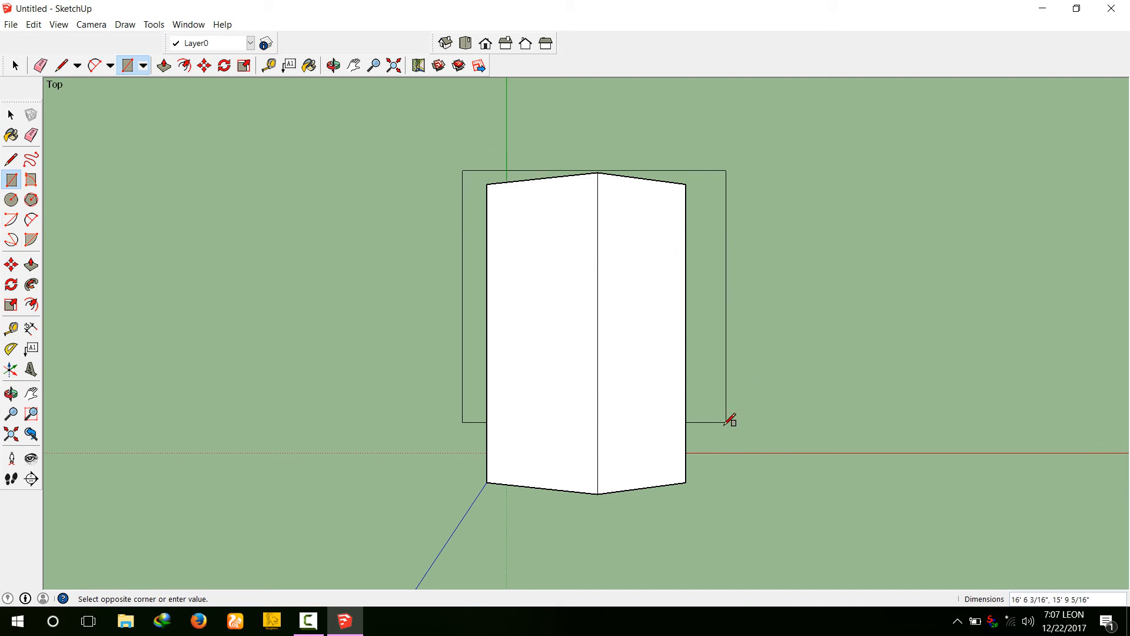
left_click(708, 494)
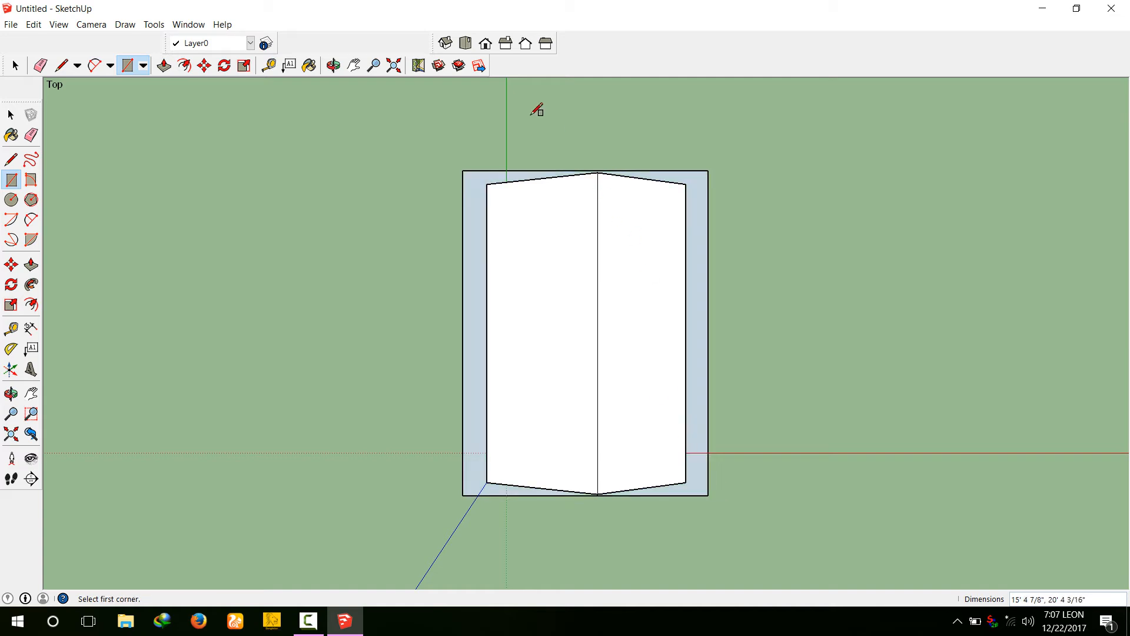
Push/Pull the ground rectangle around the house into a thin base slab
left_click(445, 43)
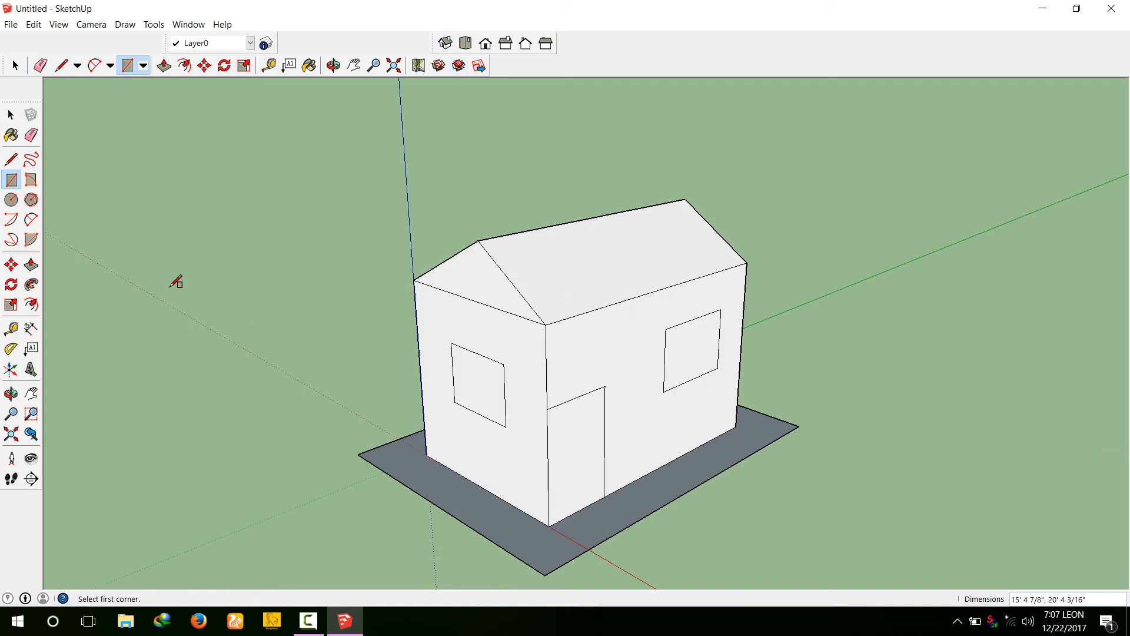
left_click(31, 265)
left_click_drag(454, 494, 457, 490)
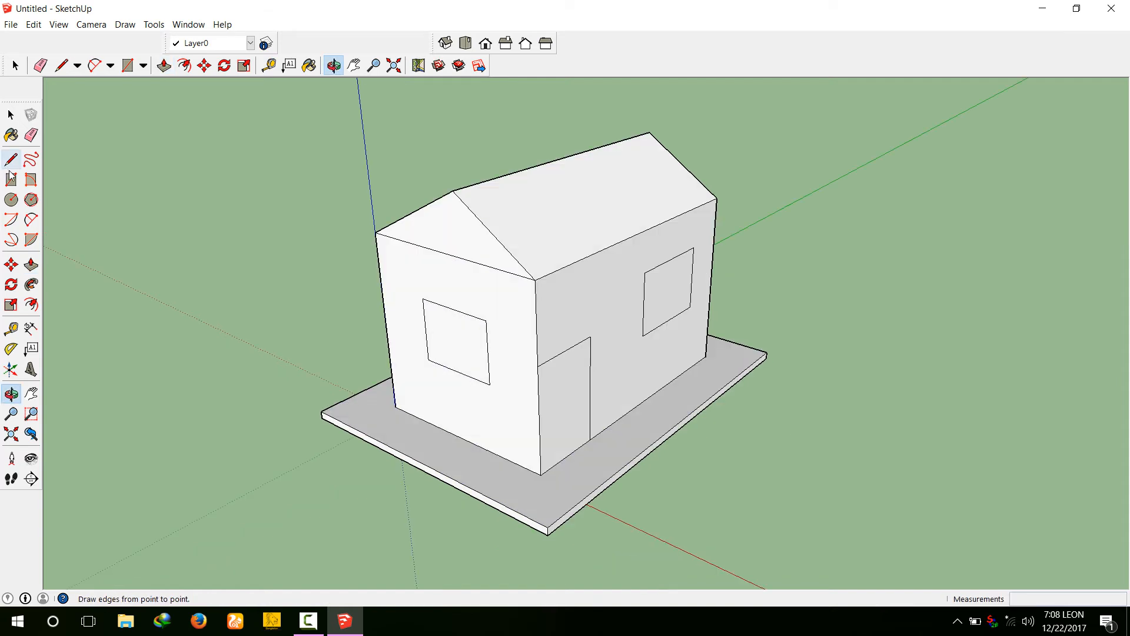
Offset the front gable triangle's edges 2" inward
left_click(30, 304)
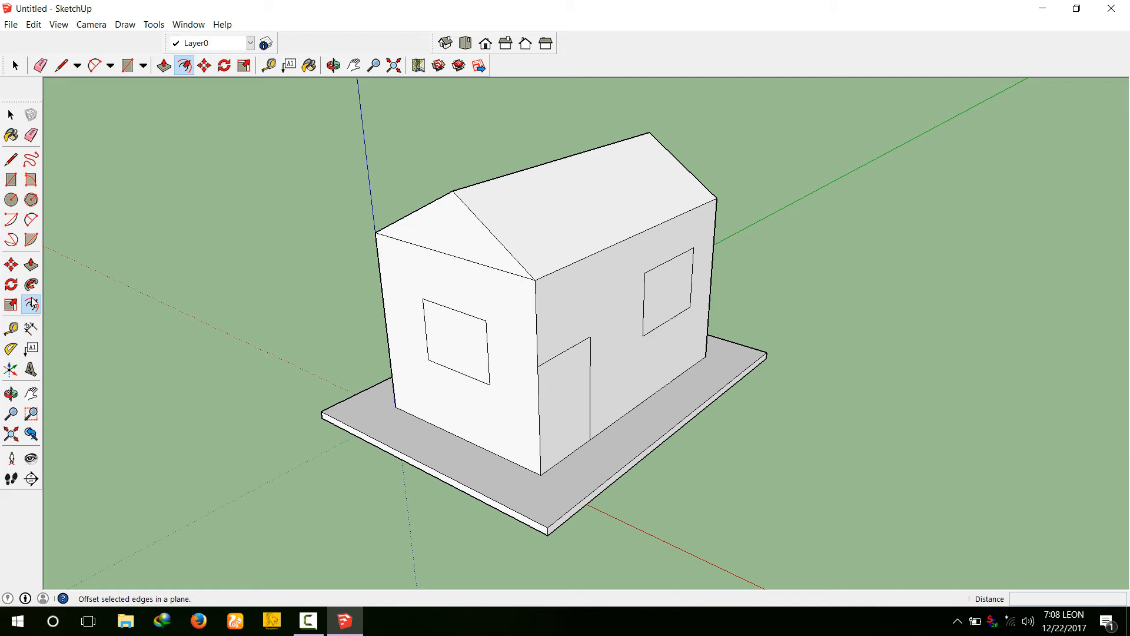
left_click(440, 209)
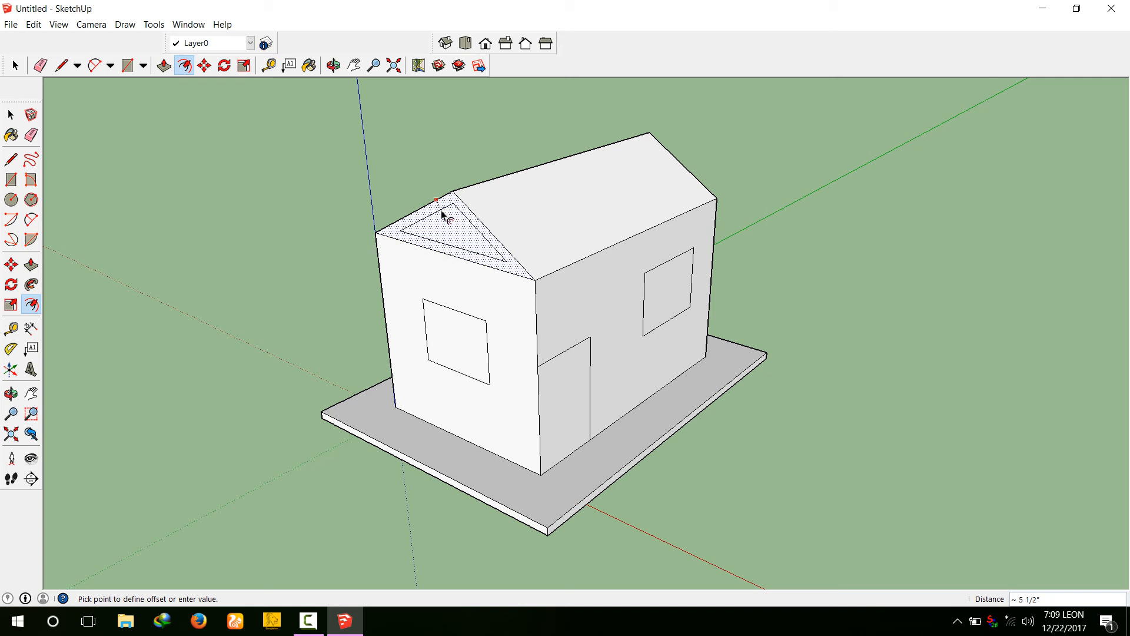
type("2")
key("Return")
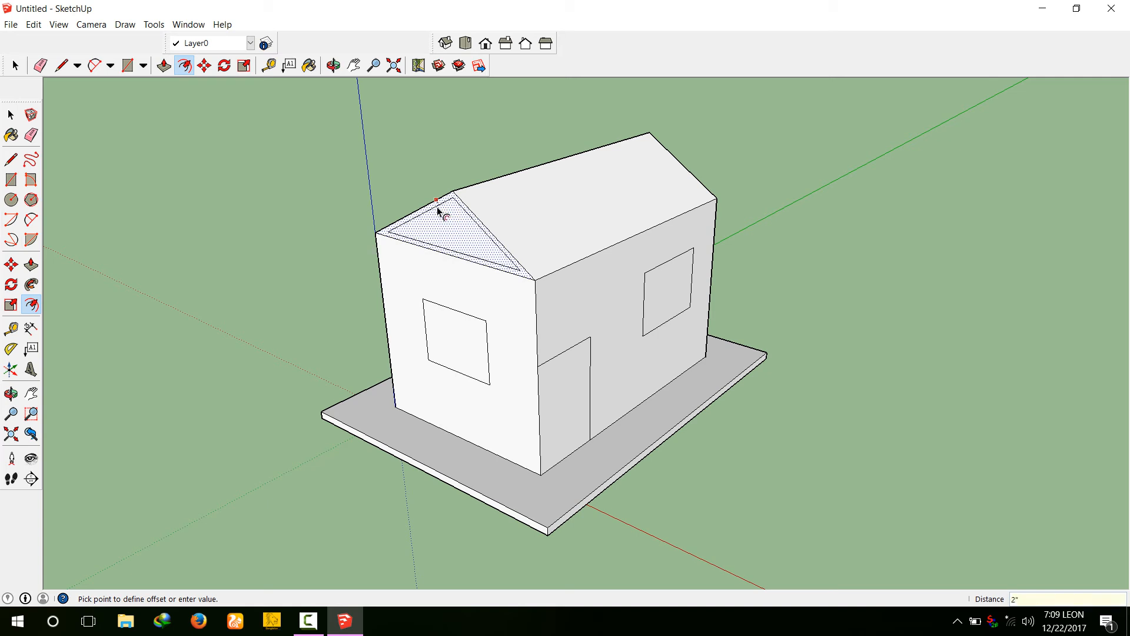
Offset the back gable triangle's edges inward to form a thin border matching the front gable
left_click(526, 45)
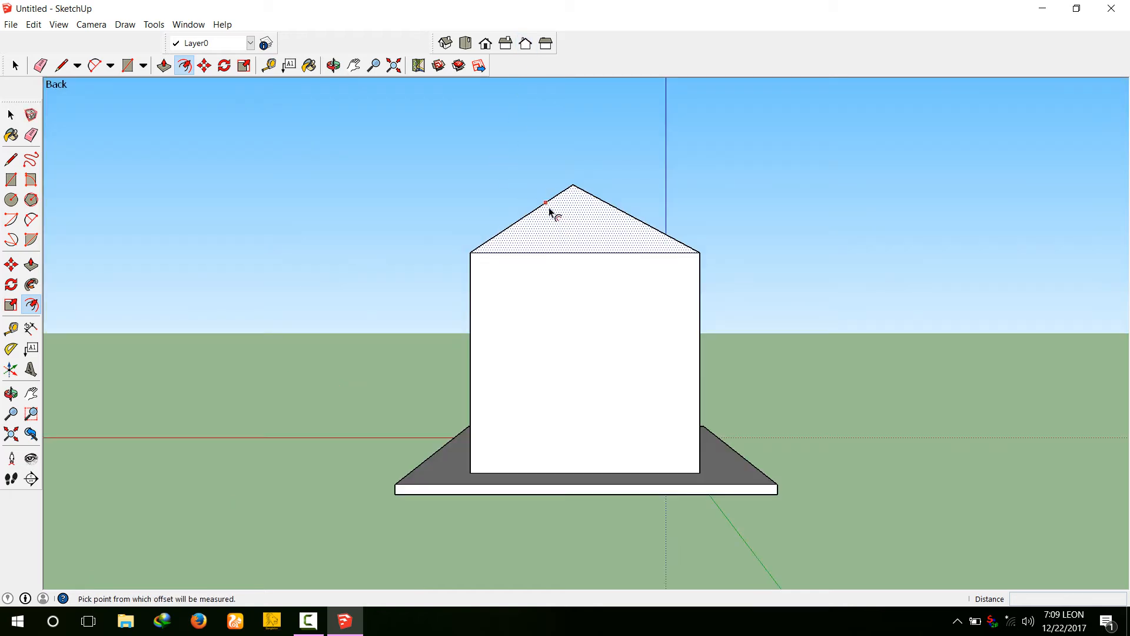
left_click(549, 208)
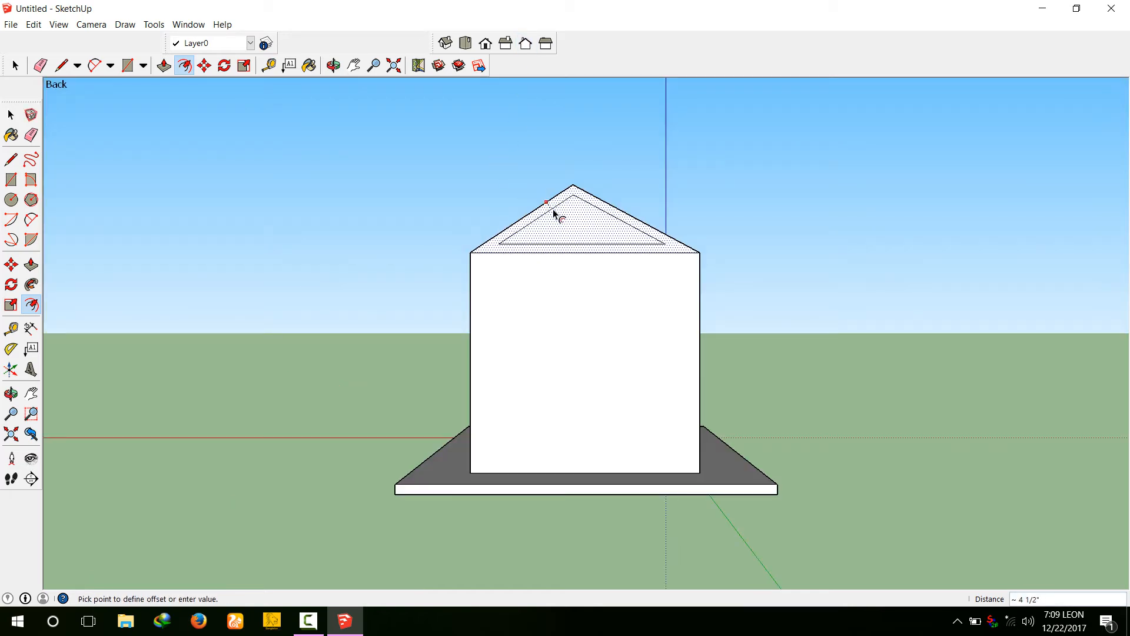
key("Return")
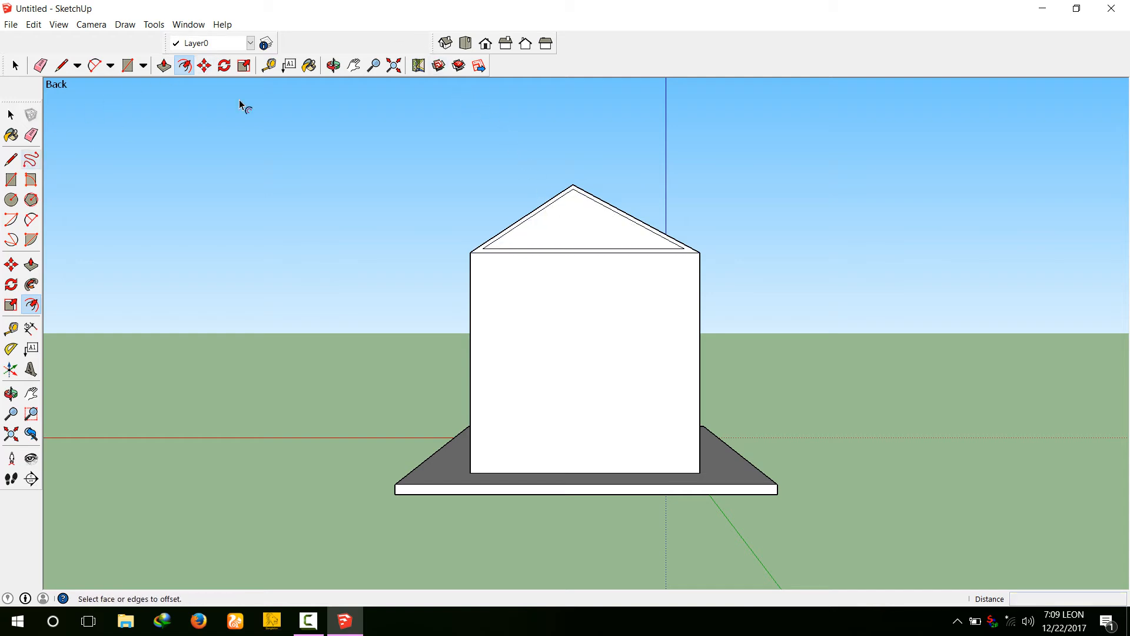
Push/Pull the inner triangle of the back gable 15' inward to hollow out the roof space
left_click(446, 43)
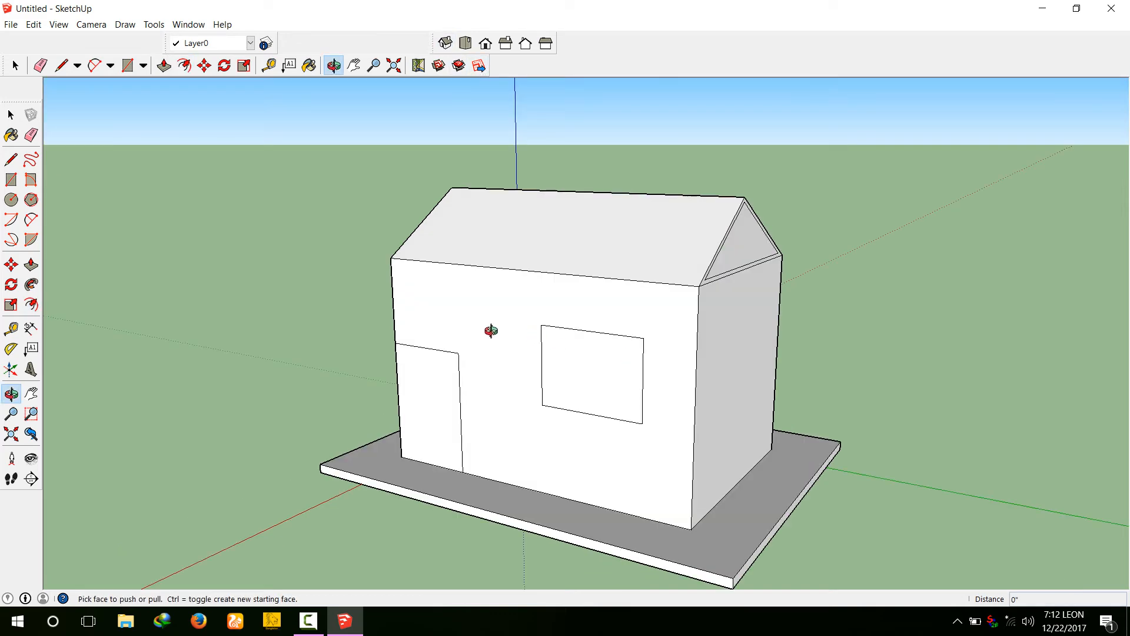
left_click(31, 265)
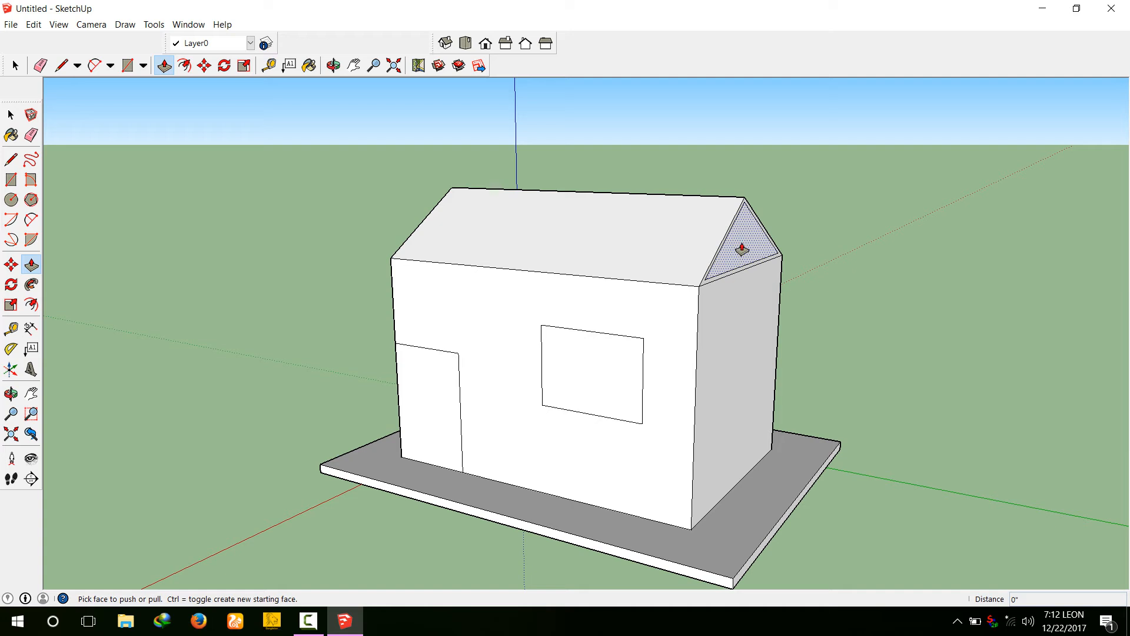
left_click_drag(743, 247, 605, 247)
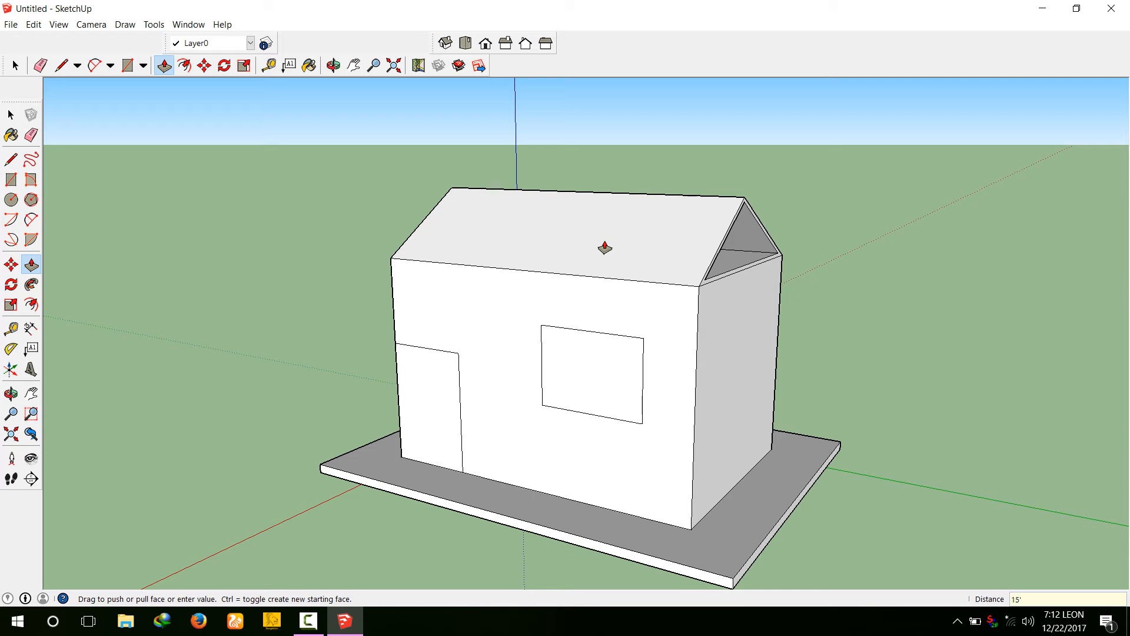
Draw thin ledge rectangles above the front window, about 4' 11" by 4", and above the side window, about 6' 6" by 4 1/2"
left_click(11, 394)
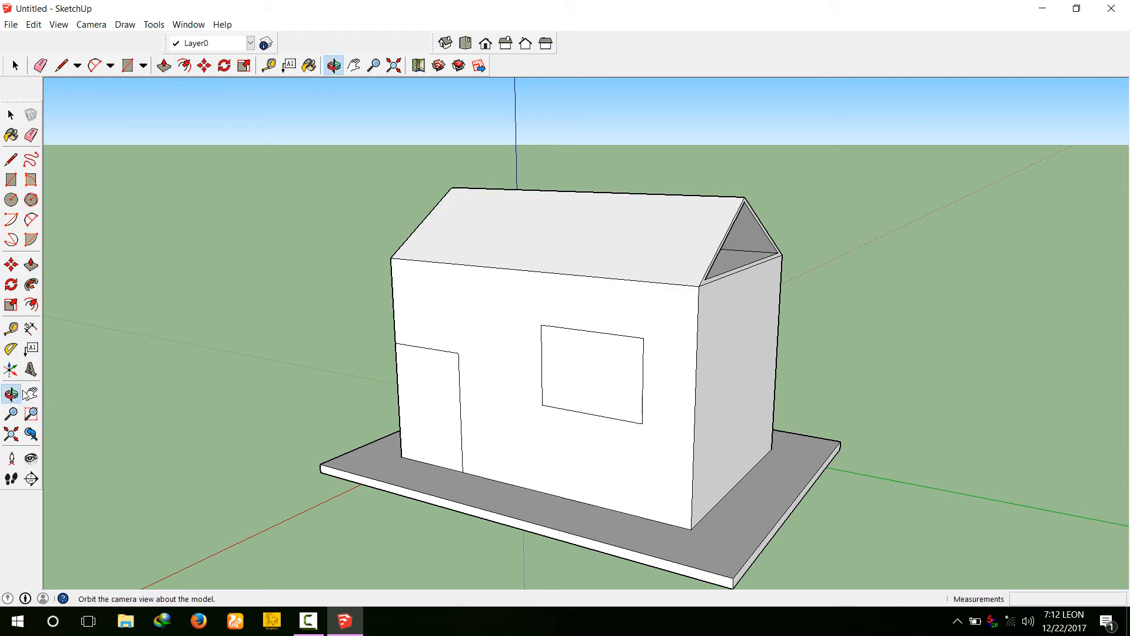
left_click_drag(928, 315, 892, 396)
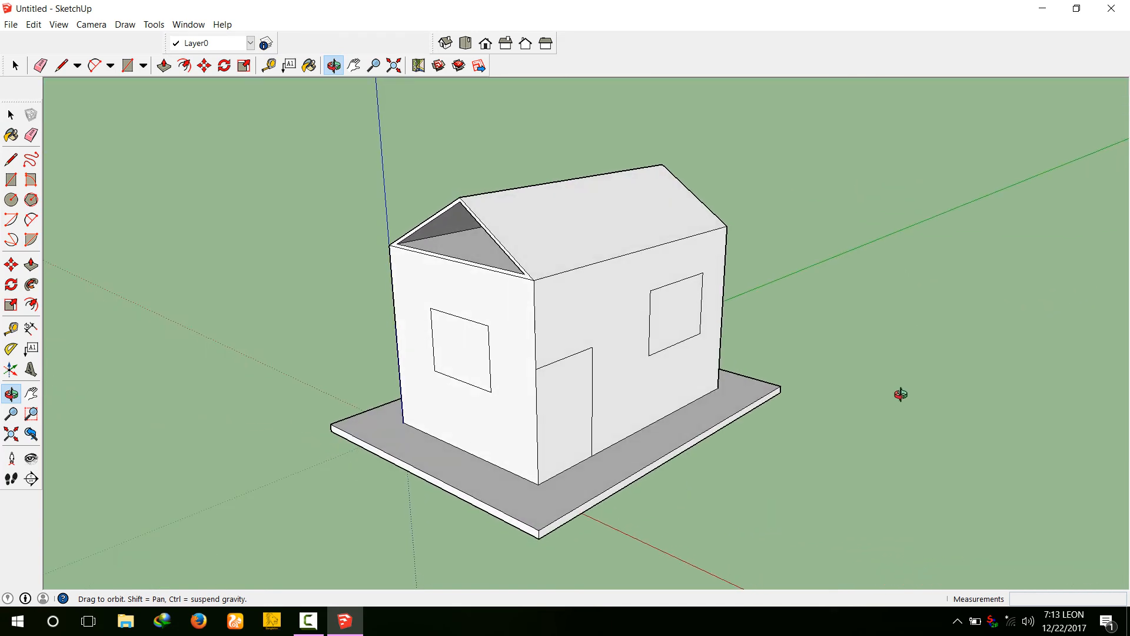
left_click_drag(898, 394, 928, 426)
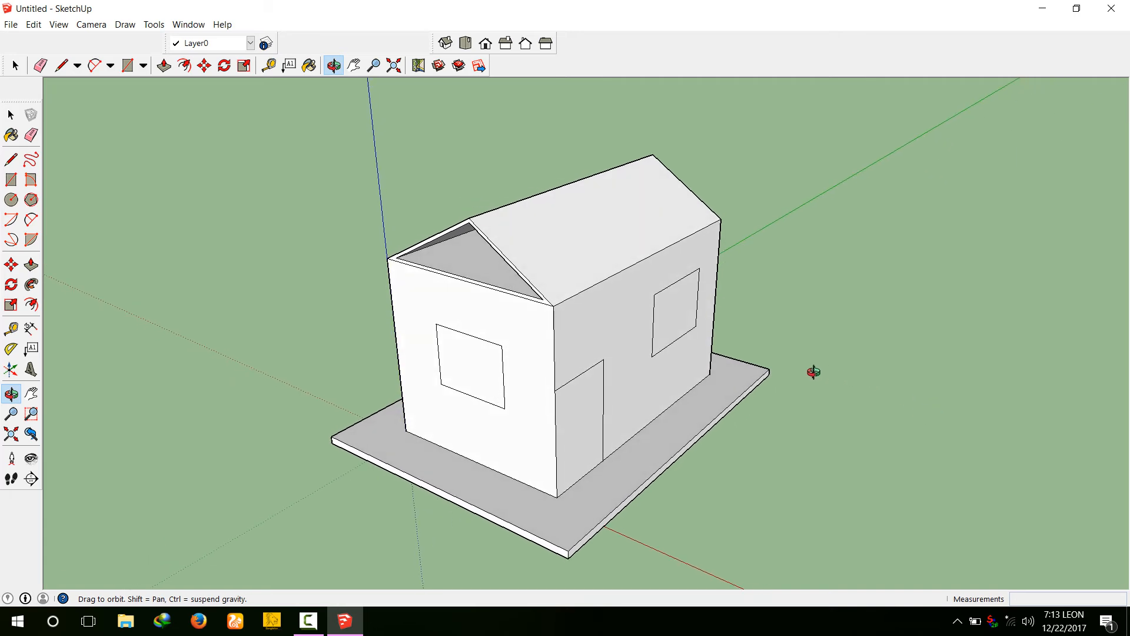
left_click_drag(812, 371, 783, 343)
left_click(32, 265)
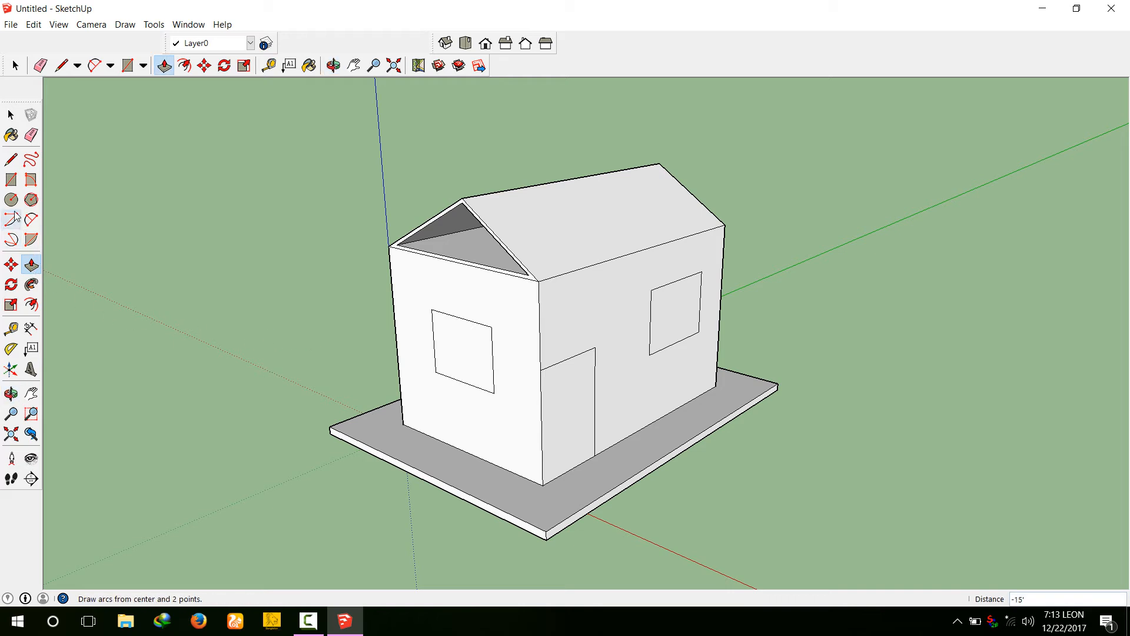
left_click(11, 179)
scroll(391, 347, "up", 5)
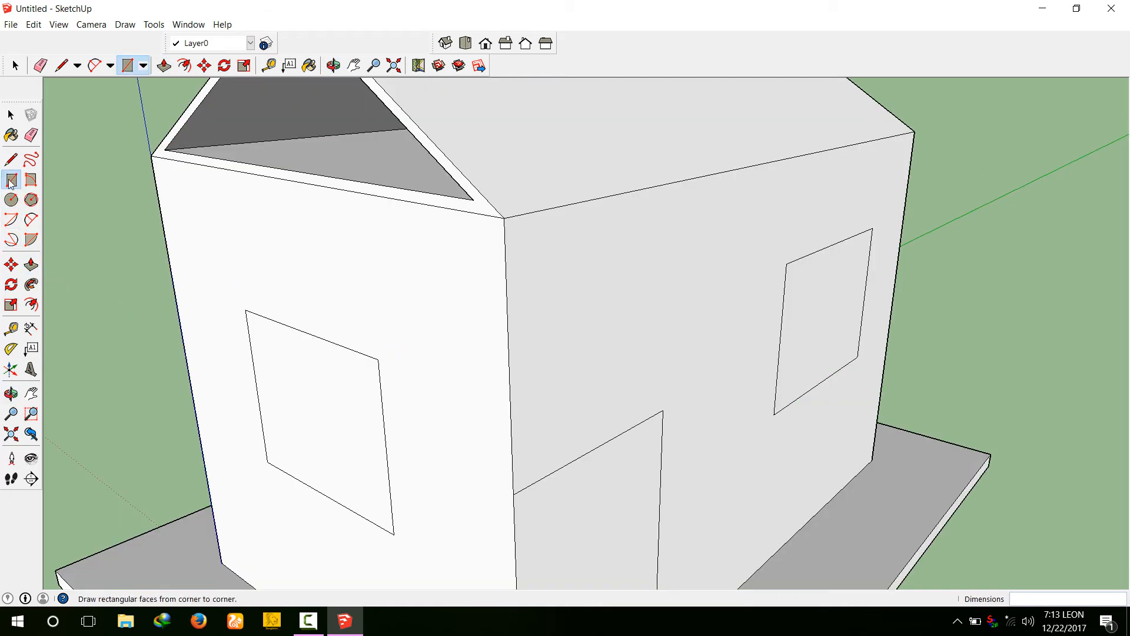
left_click(231, 288)
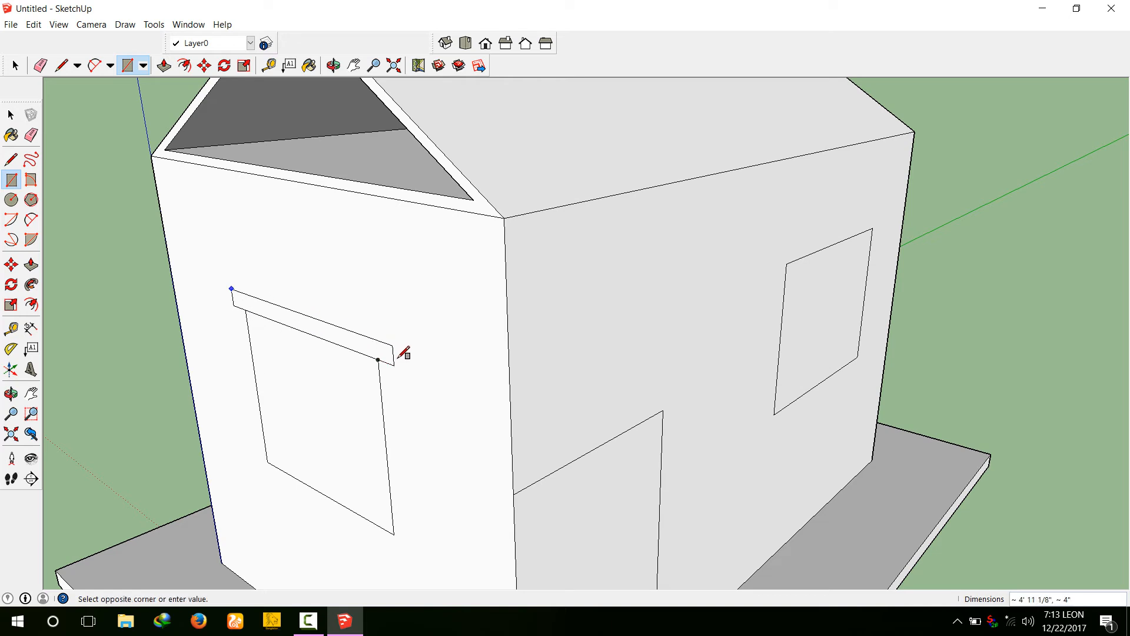
left_click(398, 356)
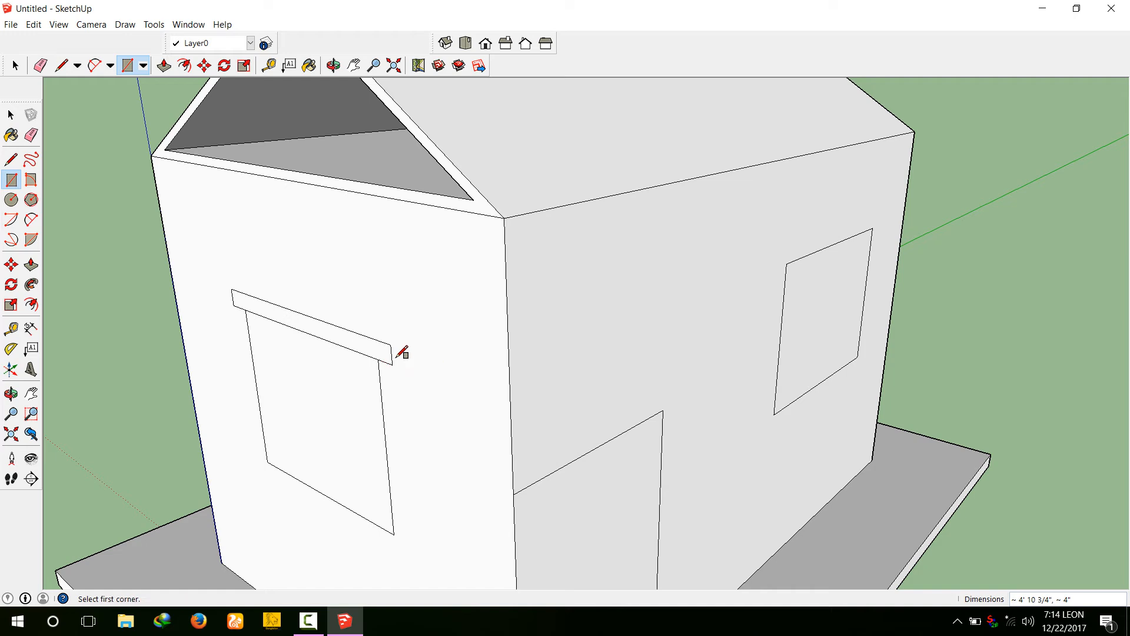
left_click(769, 253)
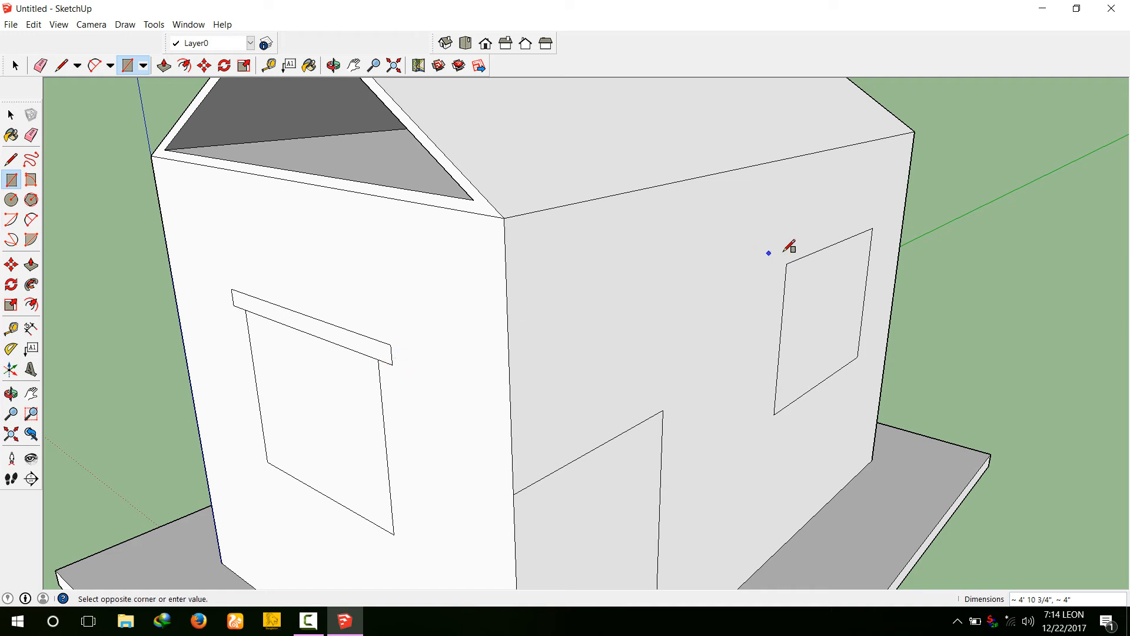
left_click(891, 224)
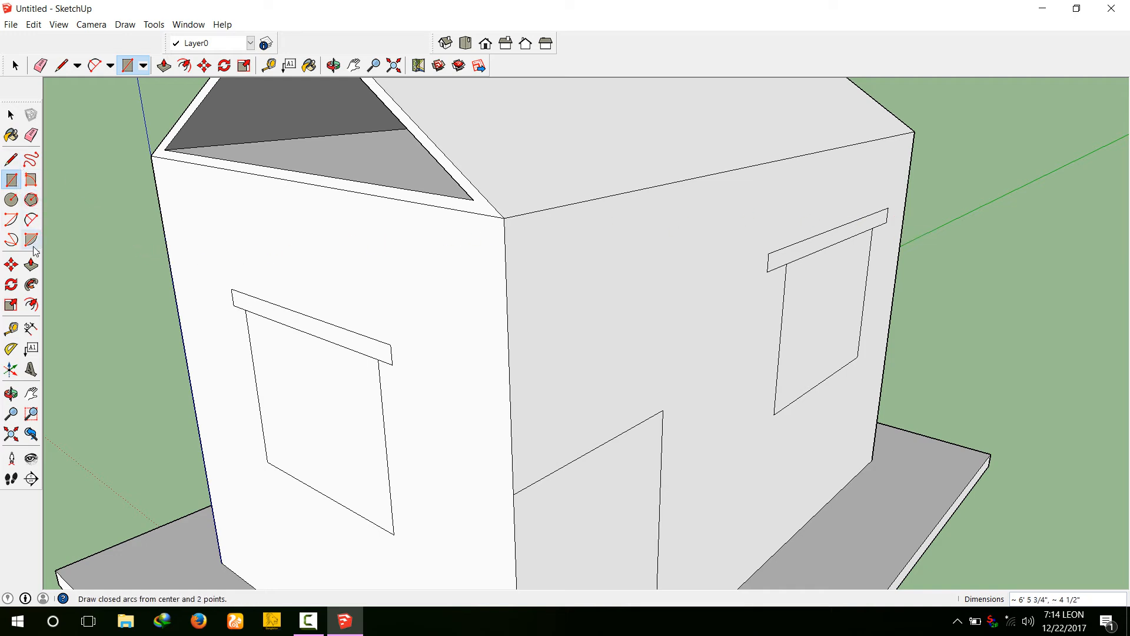
Push/Pull the ledge rectangles above the front and side windows outward by about 5 1/2" each
left_click(31, 264)
left_click(309, 329)
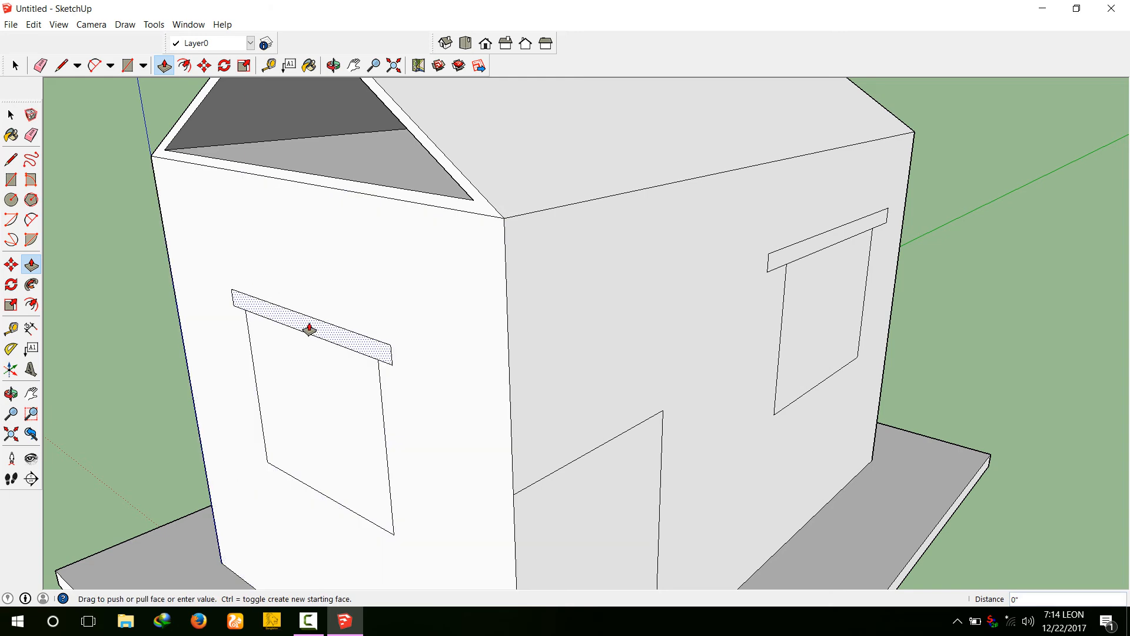
left_click(284, 334)
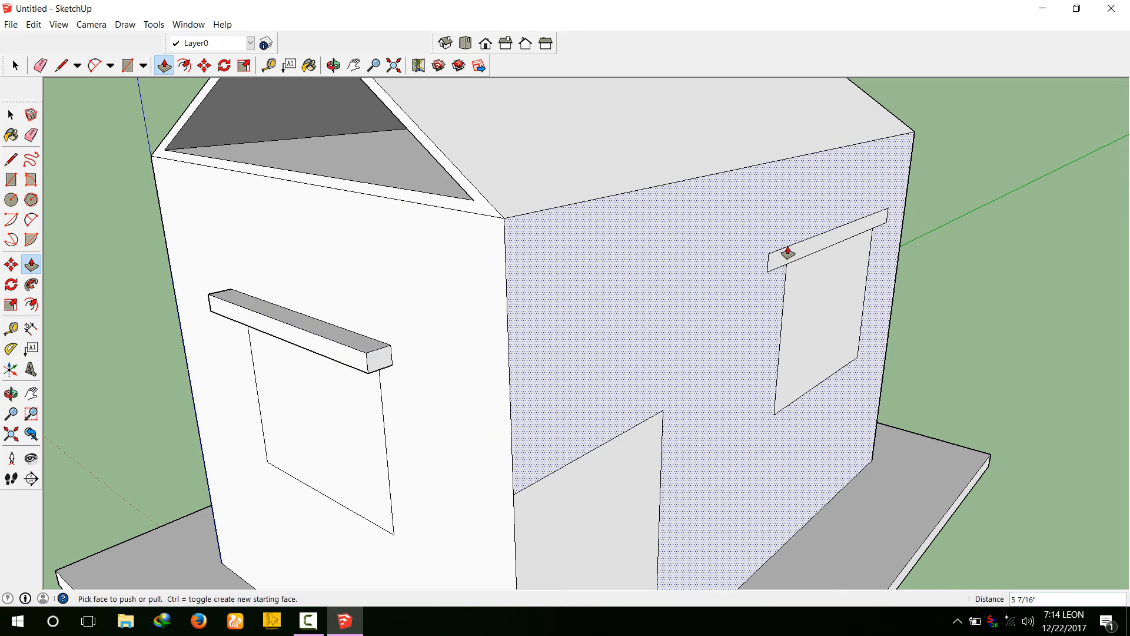
left_click(800, 250)
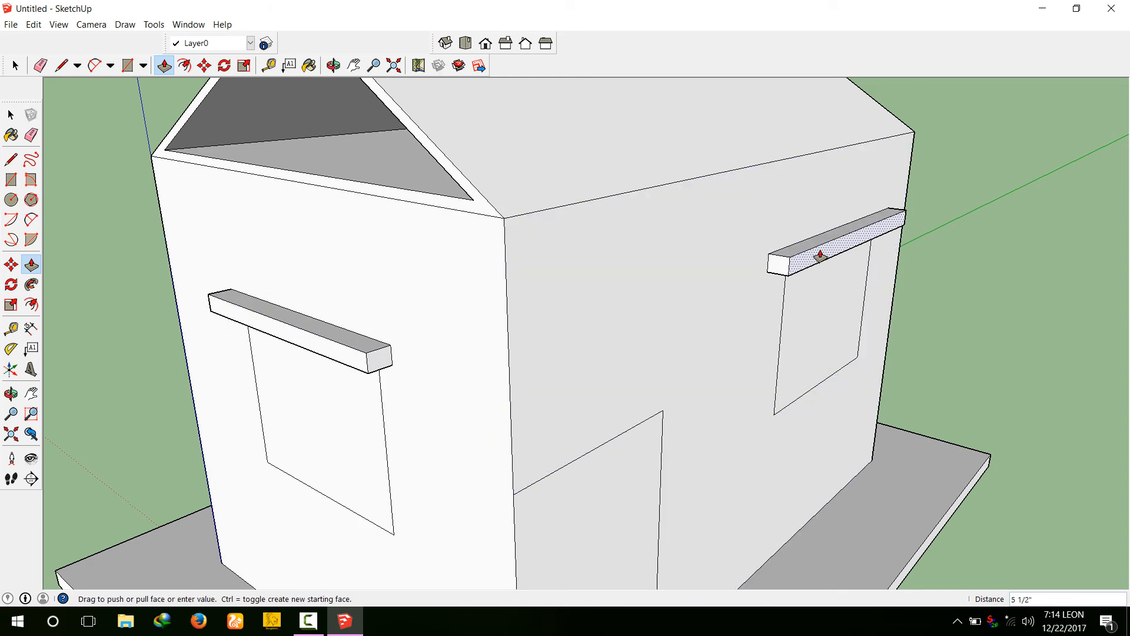
left_click(820, 255)
Offset the front window's edges 3" inward to form its frame
scroll(712, 183, "down", 2)
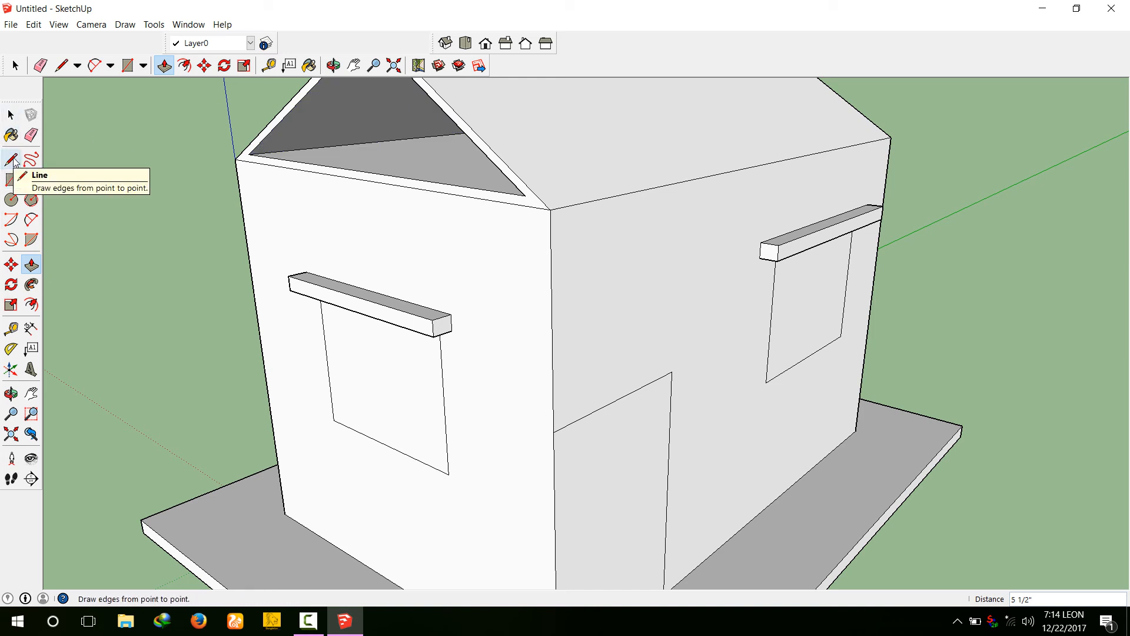
left_click(485, 44)
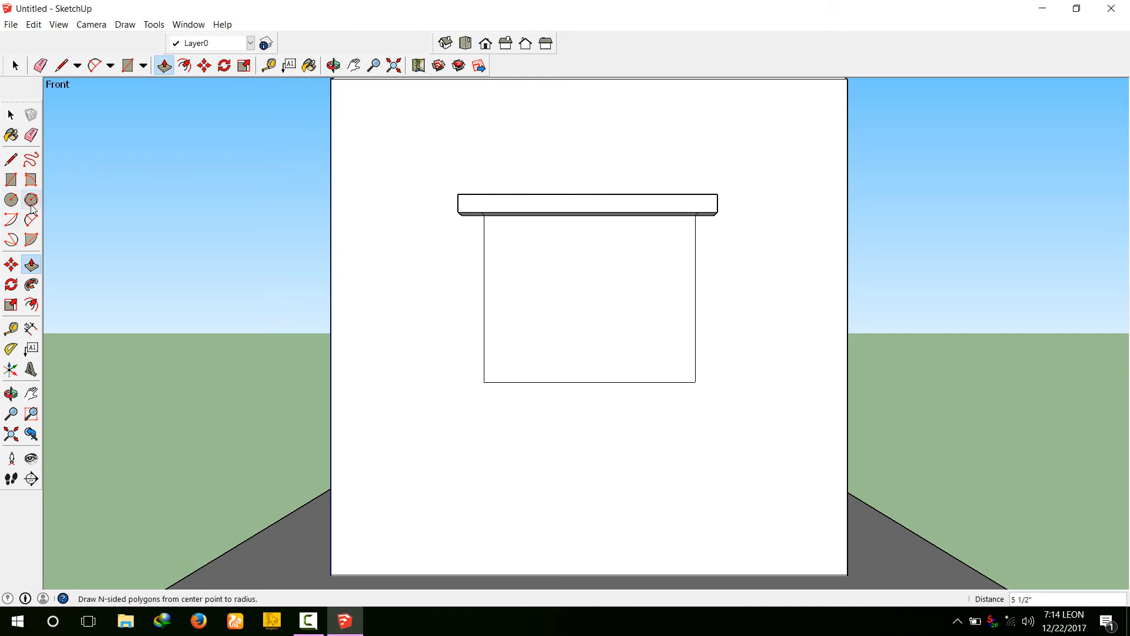
left_click(11, 179)
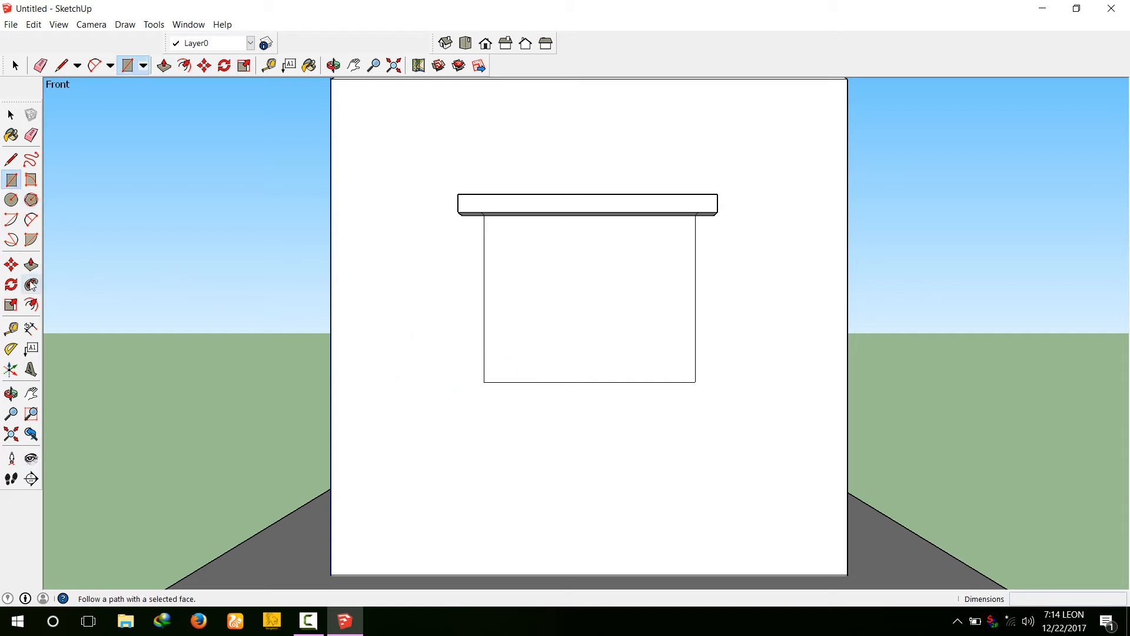
left_click(31, 303)
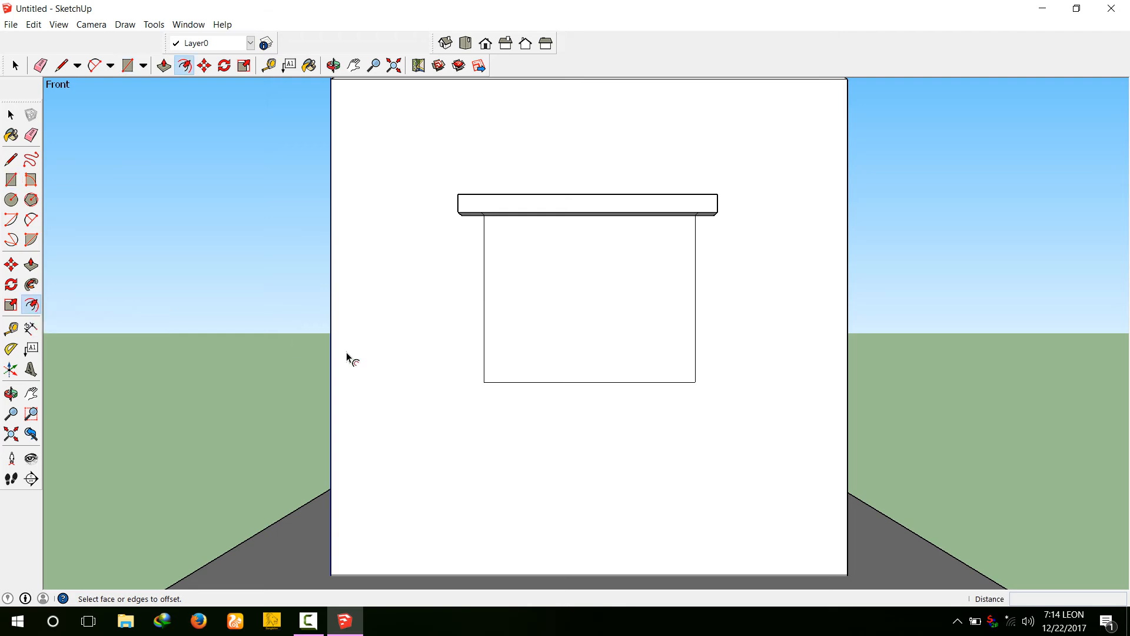
left_click(517, 380)
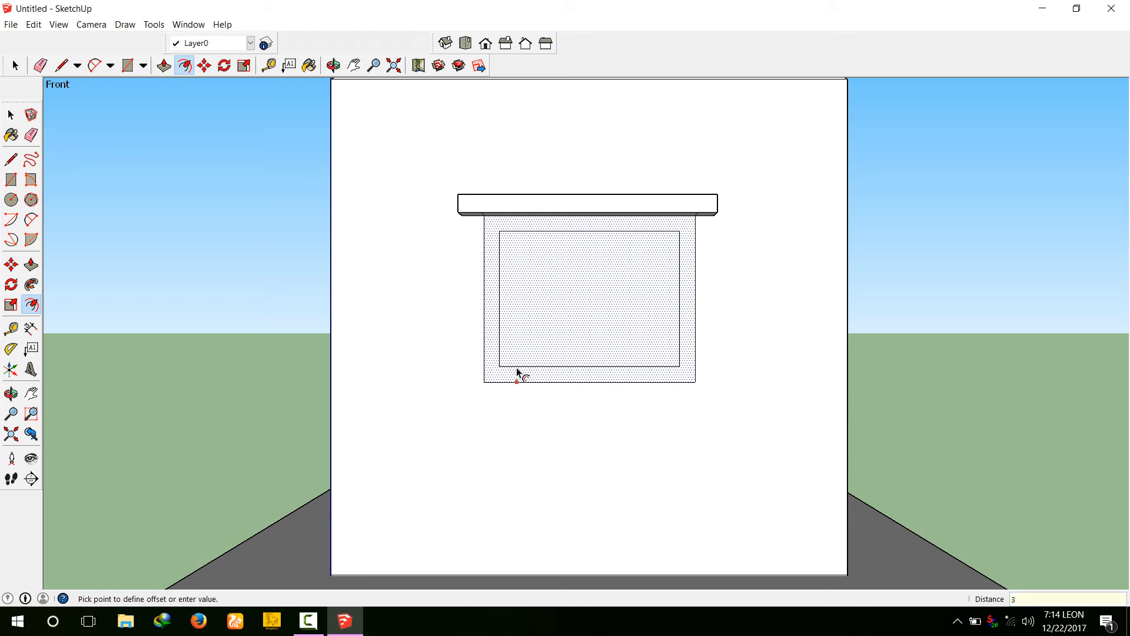
left_click(517, 369)
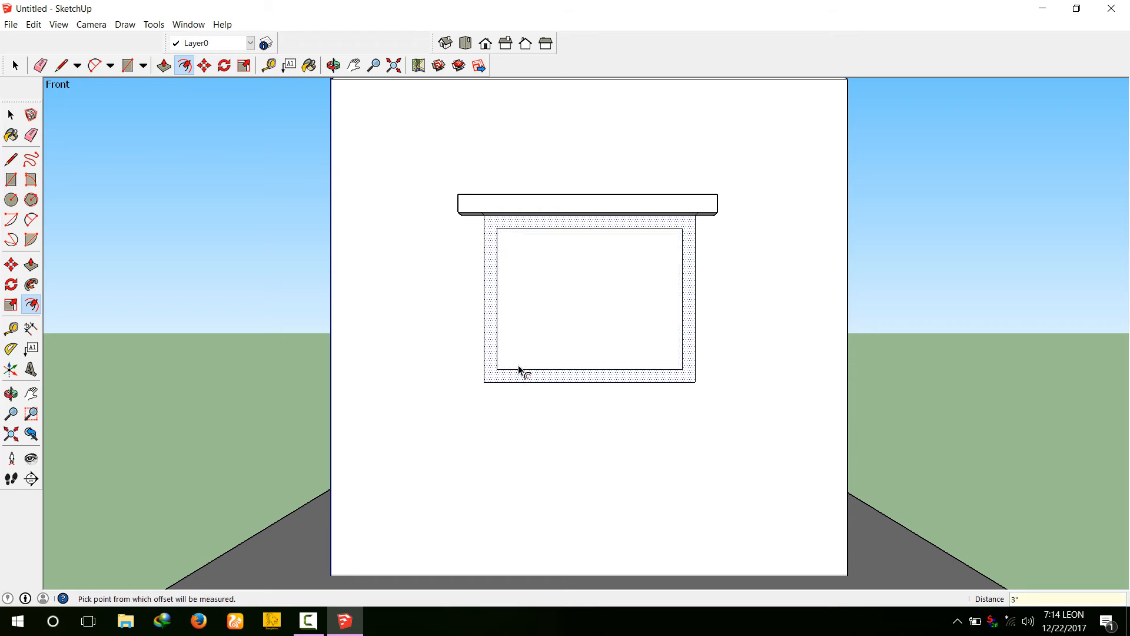
Draw a vertical line through the middle of the front window's inner rectangle to split it into two panes
left_click(10, 158)
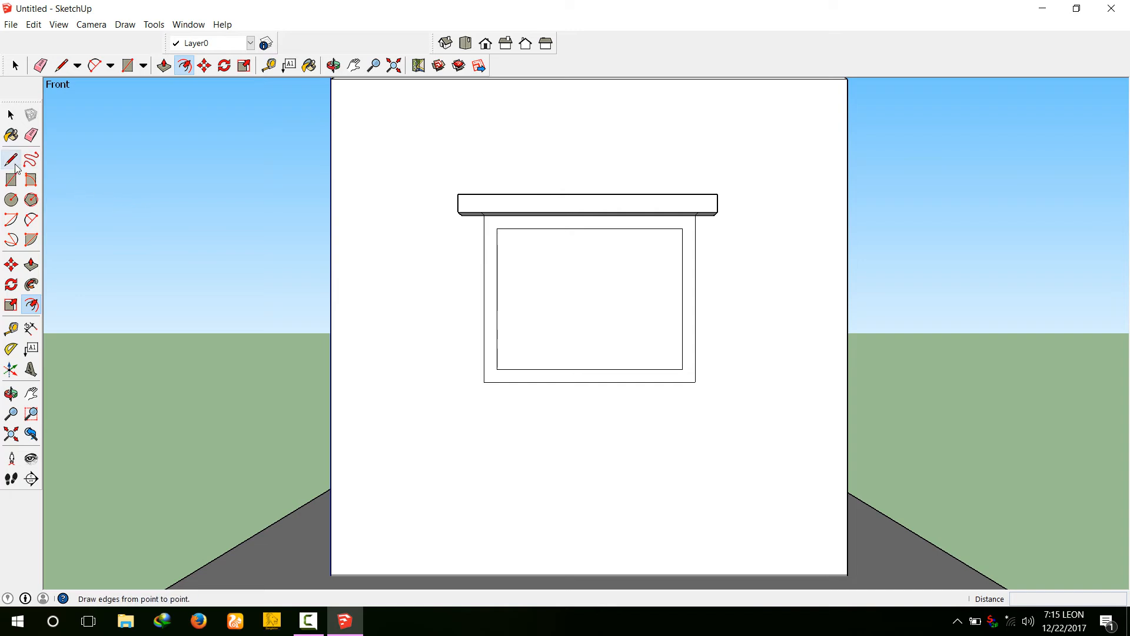
left_click(589, 229)
left_click(589, 368)
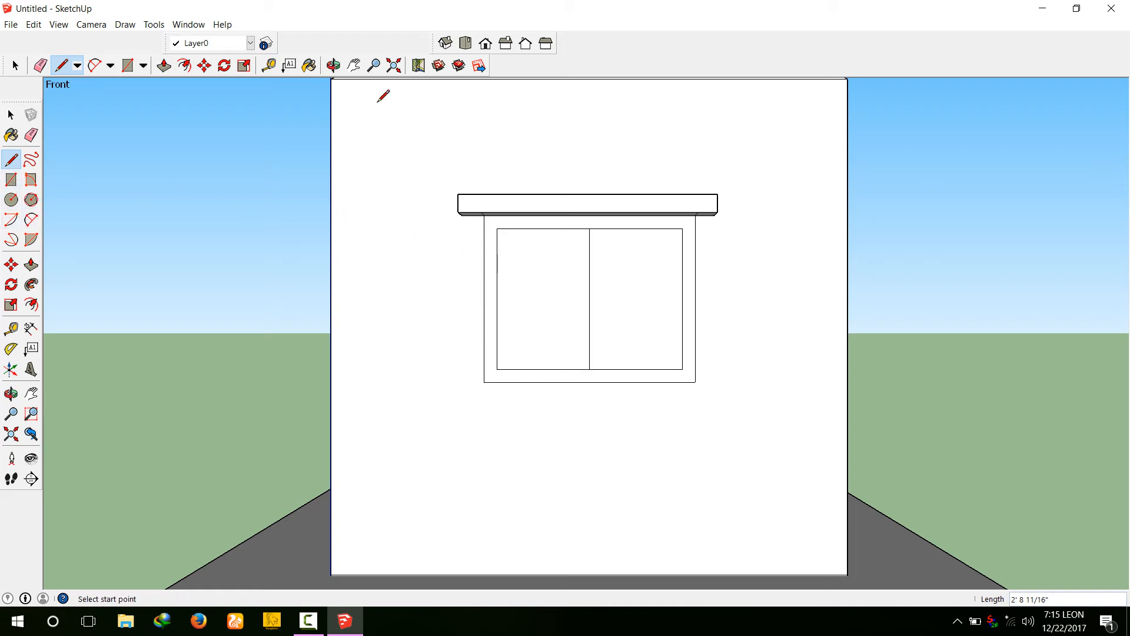
Offset the edges of the window on the door side of the house 3" inward to form its frame
left_click(445, 43)
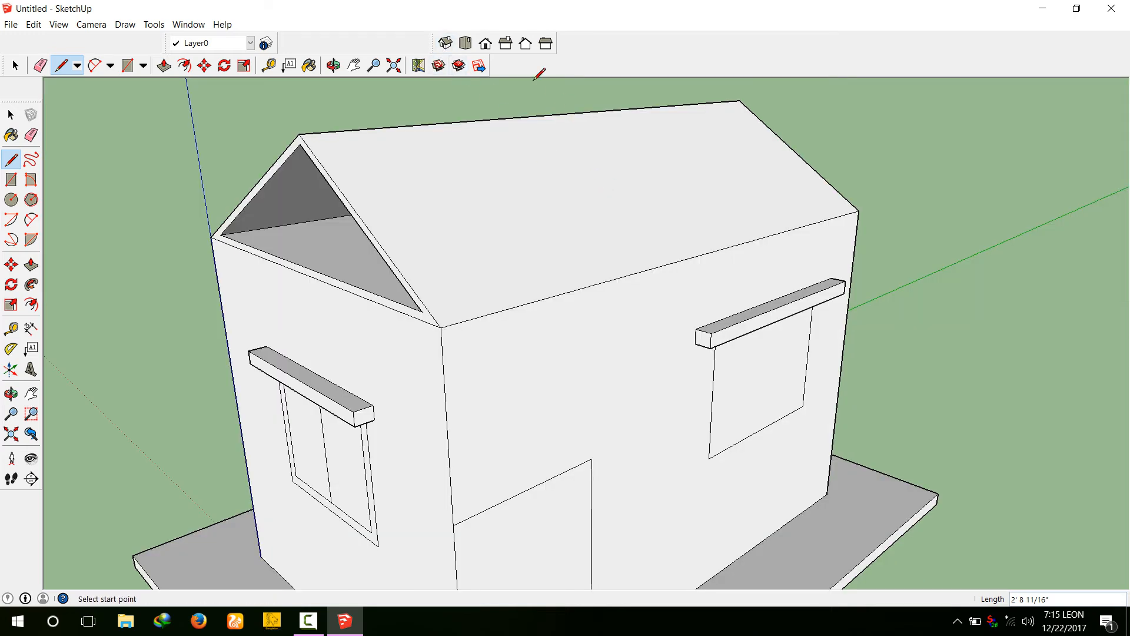
left_click(486, 44)
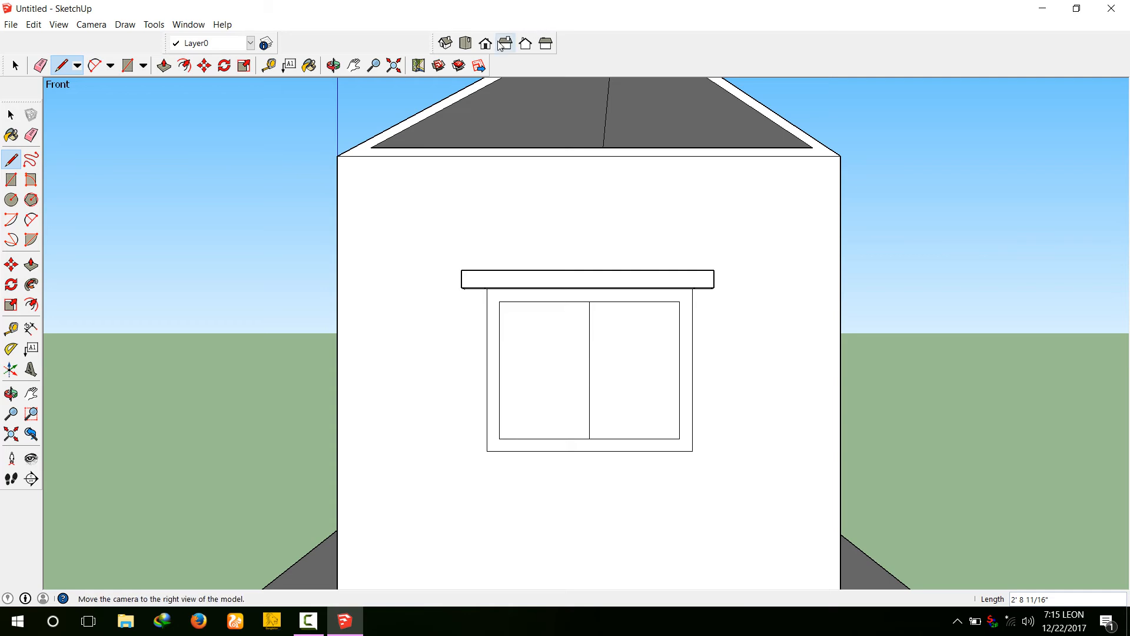
left_click(505, 44)
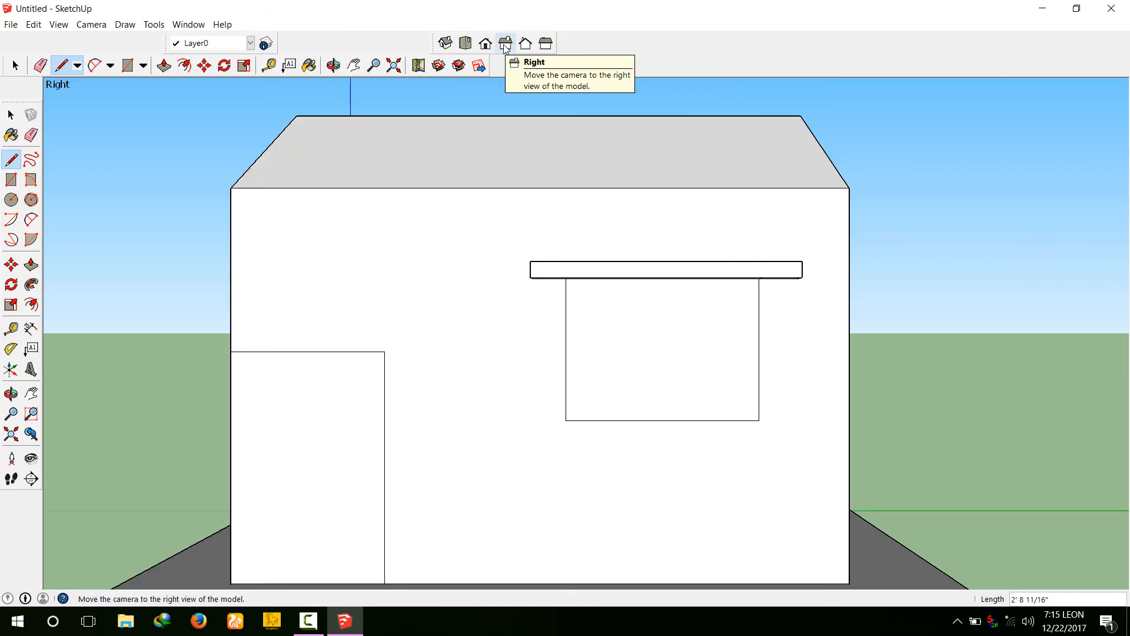
left_click(31, 304)
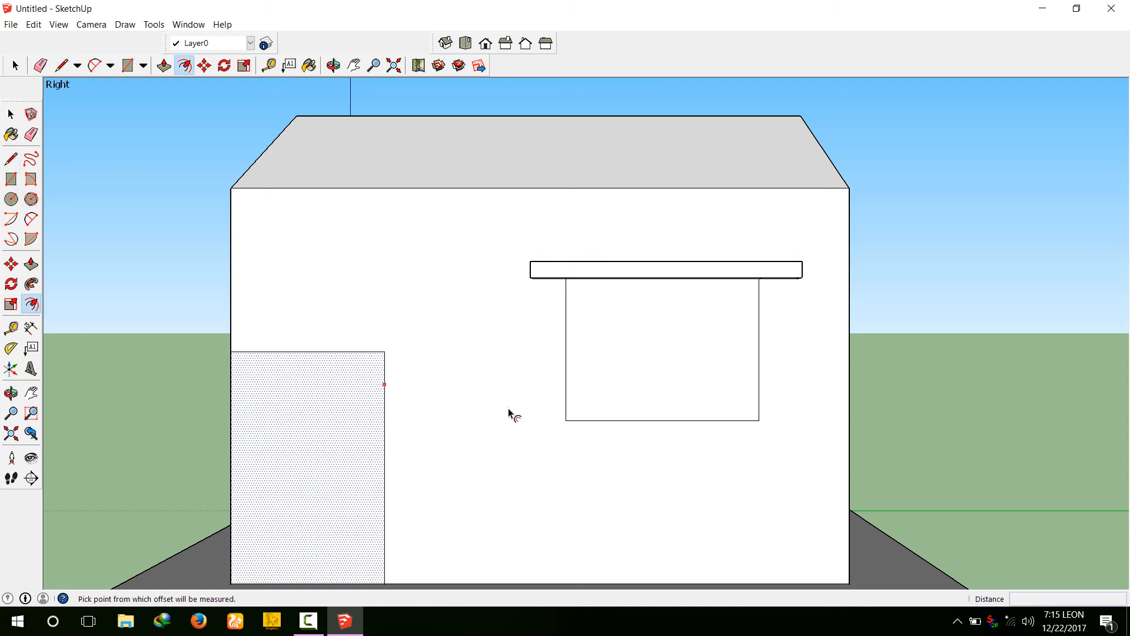
left_click(601, 406)
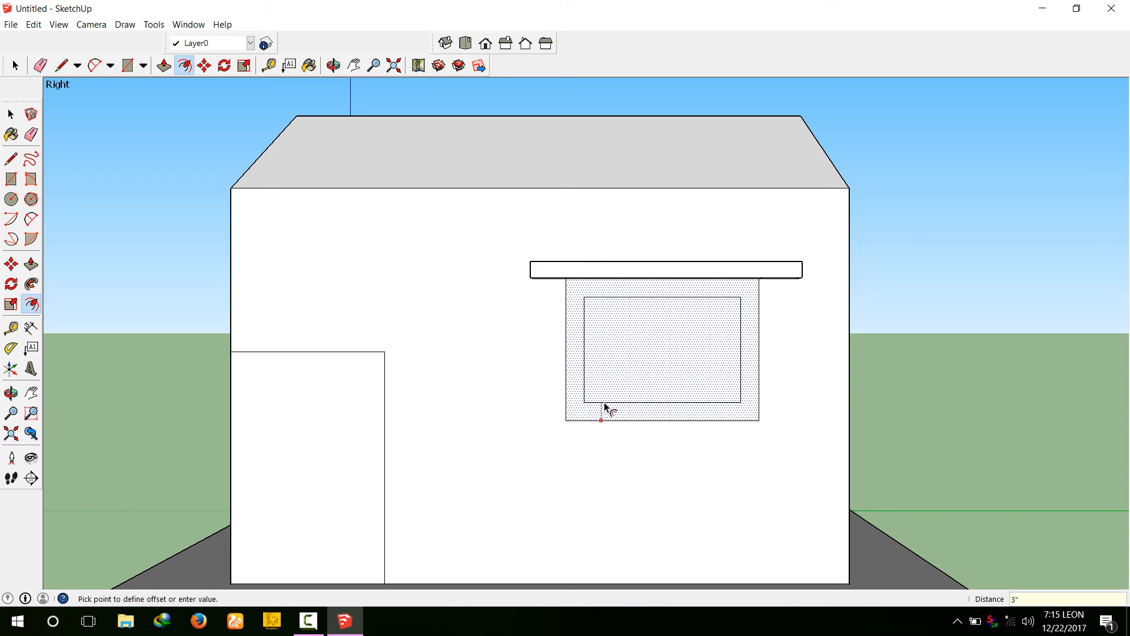
left_click(606, 406)
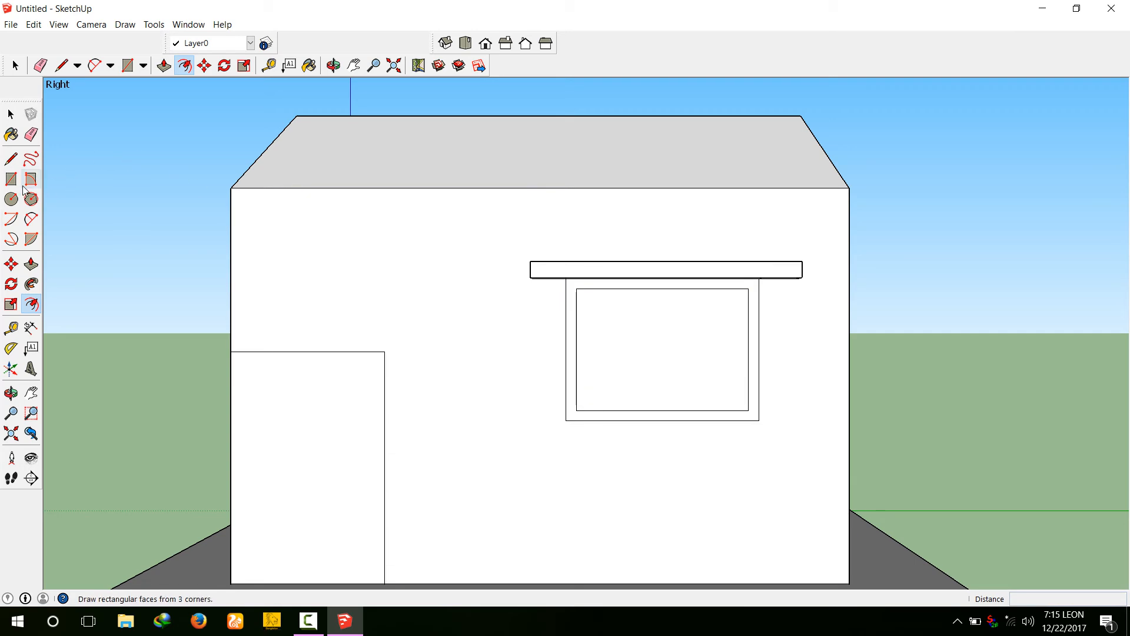
Divide the side window's inner rectangle into two panes with a vertical line through its midpoints
left_click(11, 158)
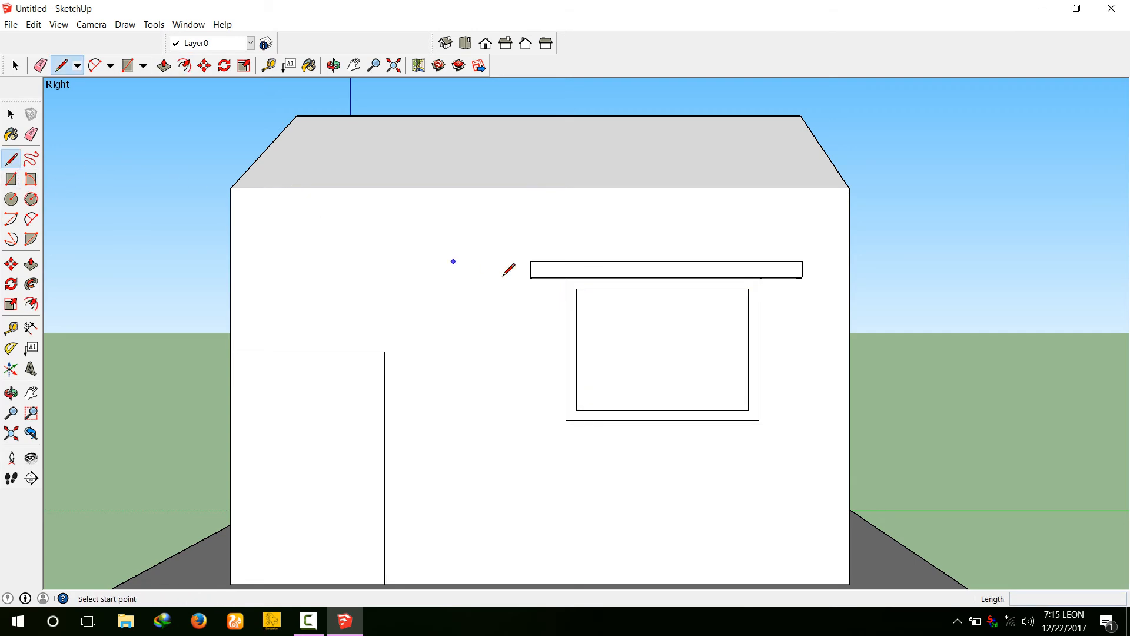
left_click(662, 288)
left_click(662, 410)
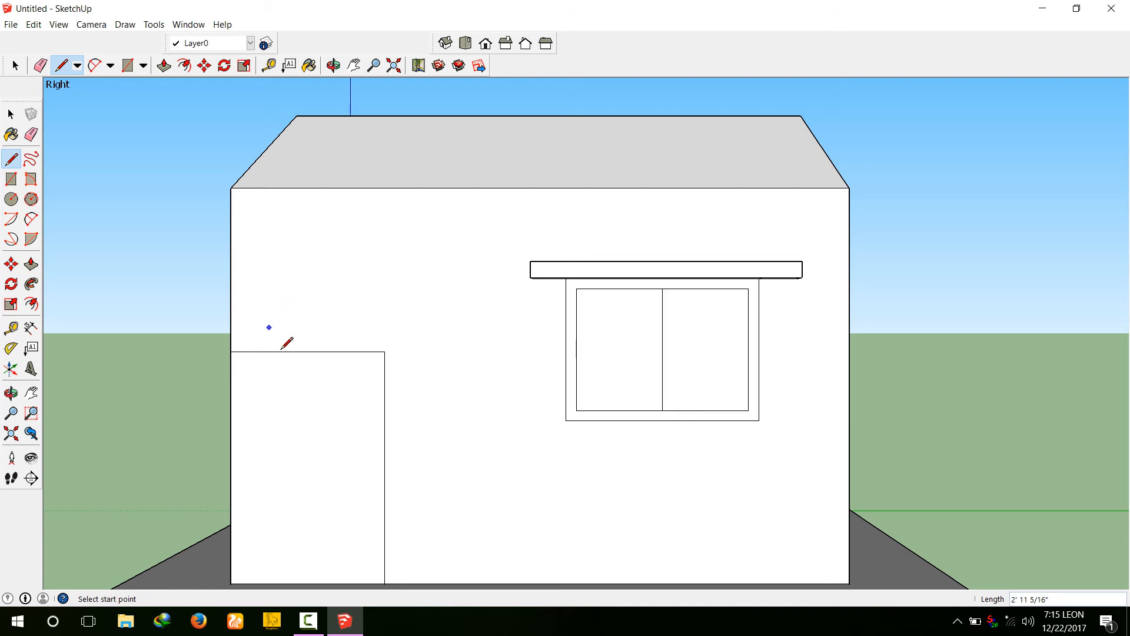
Offset the door's edges 3" inward to form the door frame
left_click(33, 303)
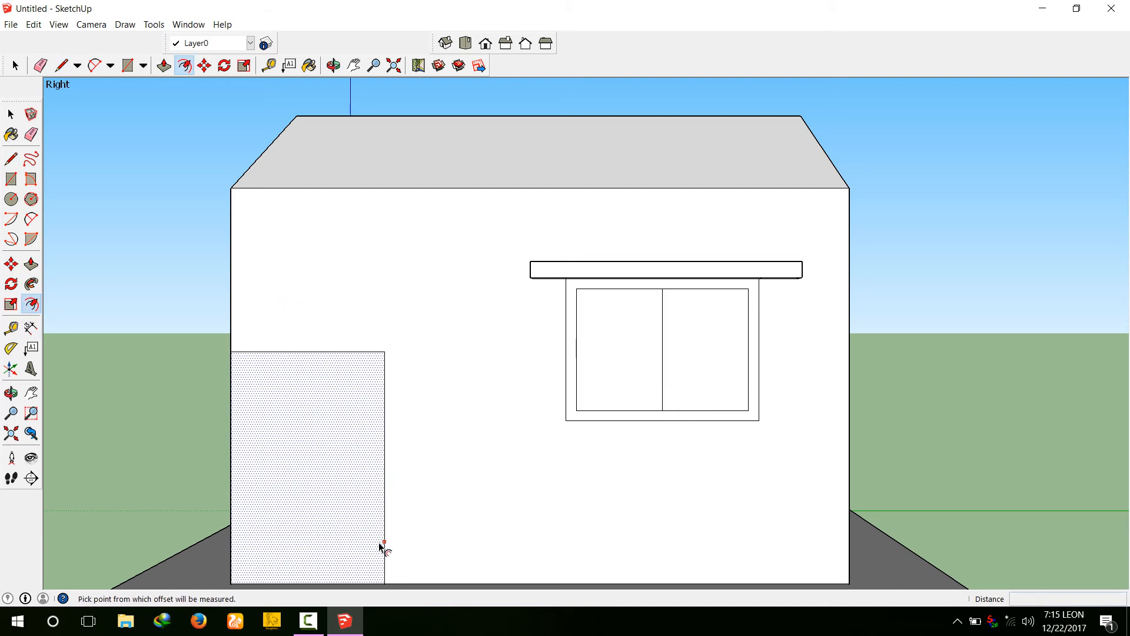
left_click(383, 575)
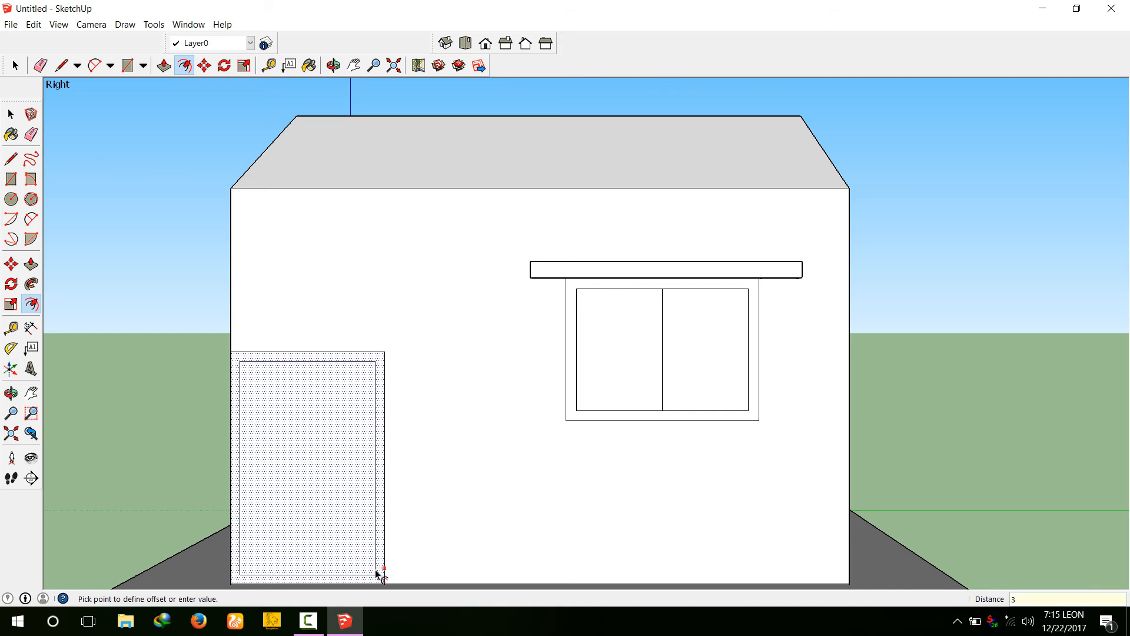
left_click(378, 574)
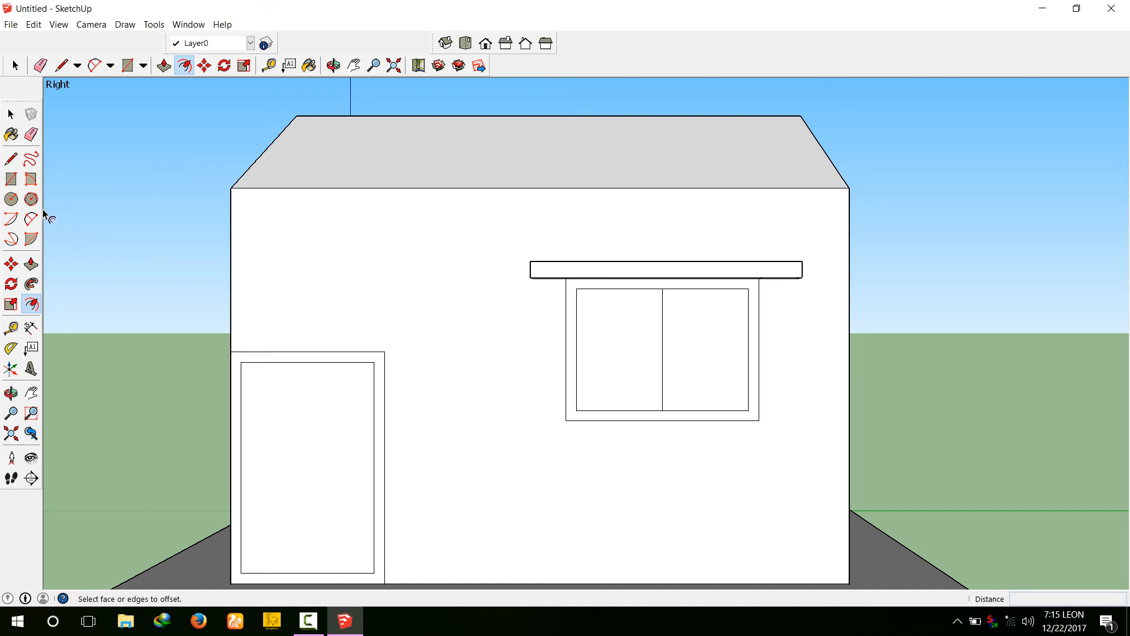
Draw a circle with a 3" radius as the doorknob near the door's inner edge on the window side, around mid-height
left_click(12, 200)
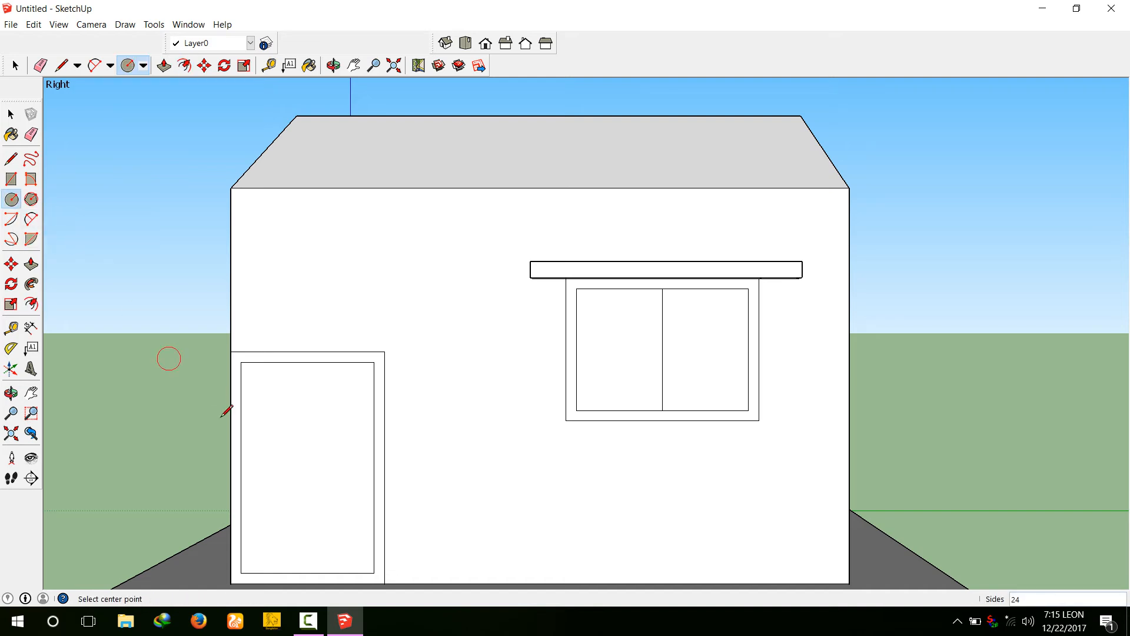
left_click(356, 475)
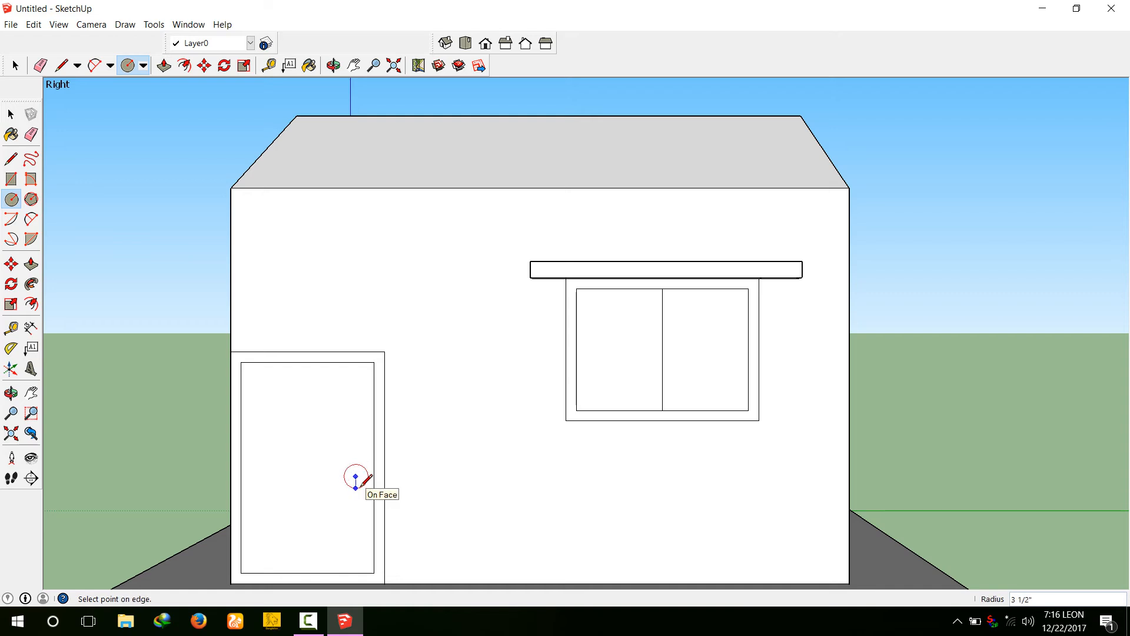
type("3")
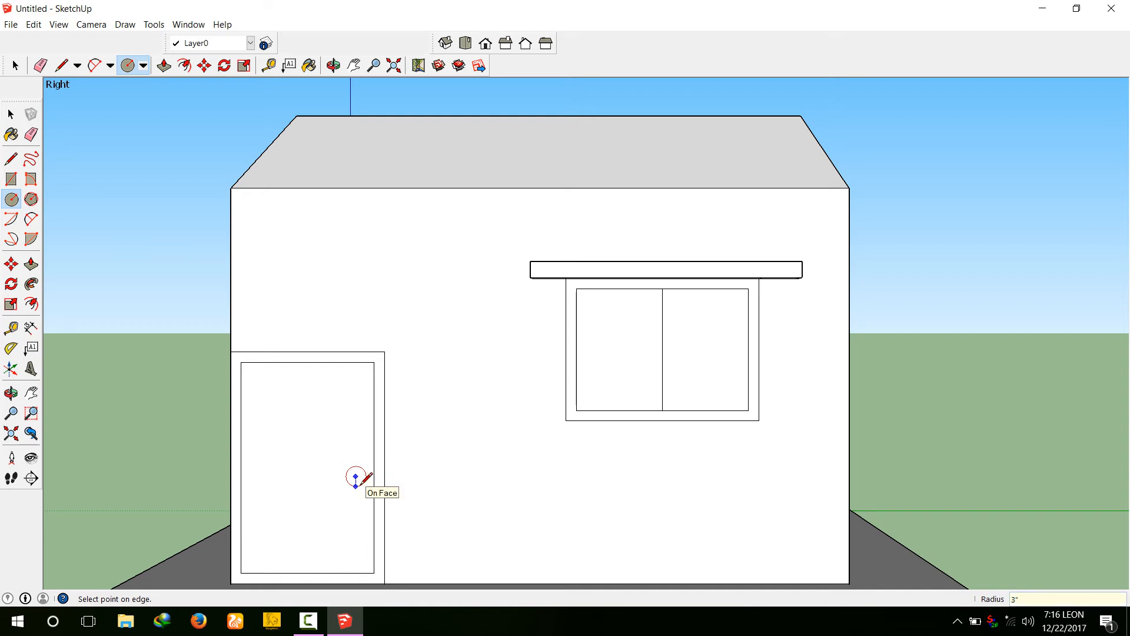
key("Return")
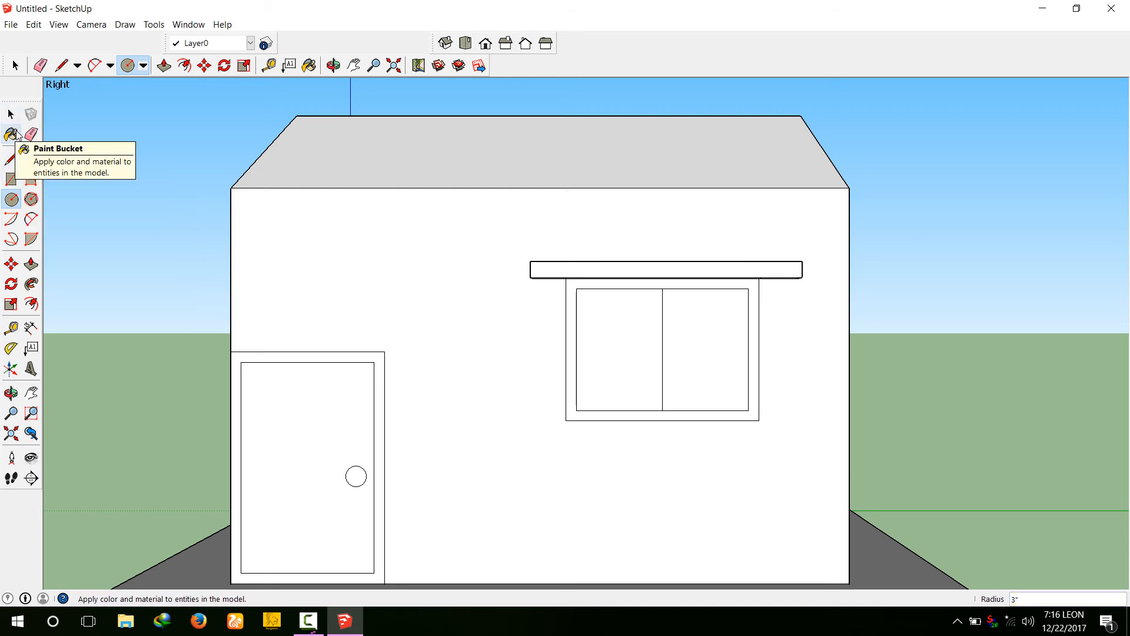
Paint the roof slope above the door wall with Metal_Steel_Textured from the Metal materials collection
left_click(445, 43)
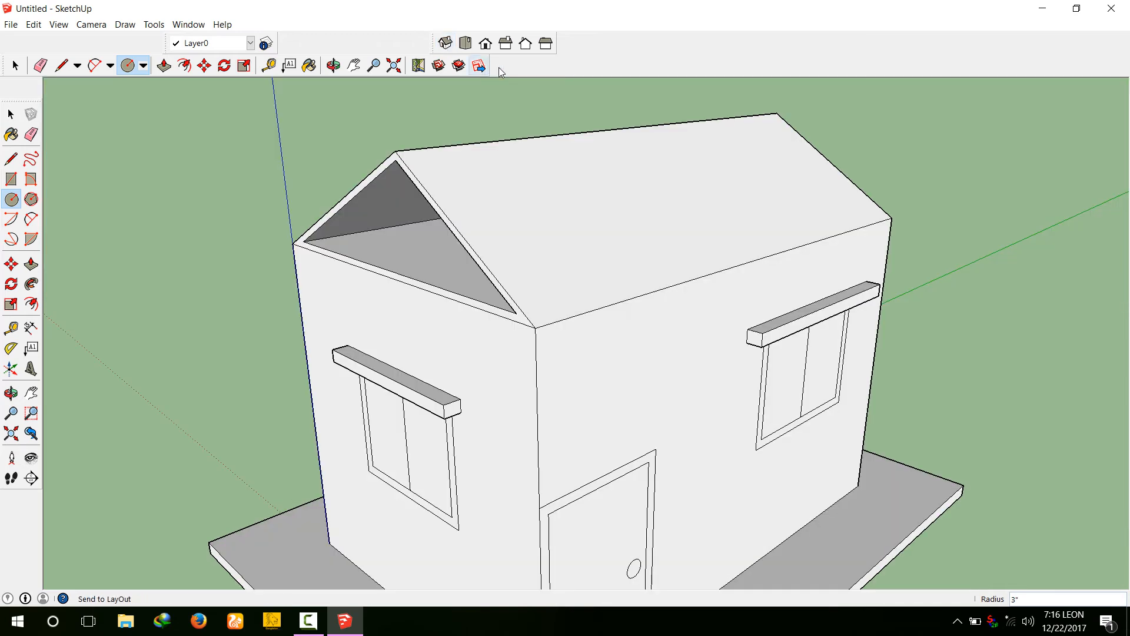
scroll(589, 82, "down", 2)
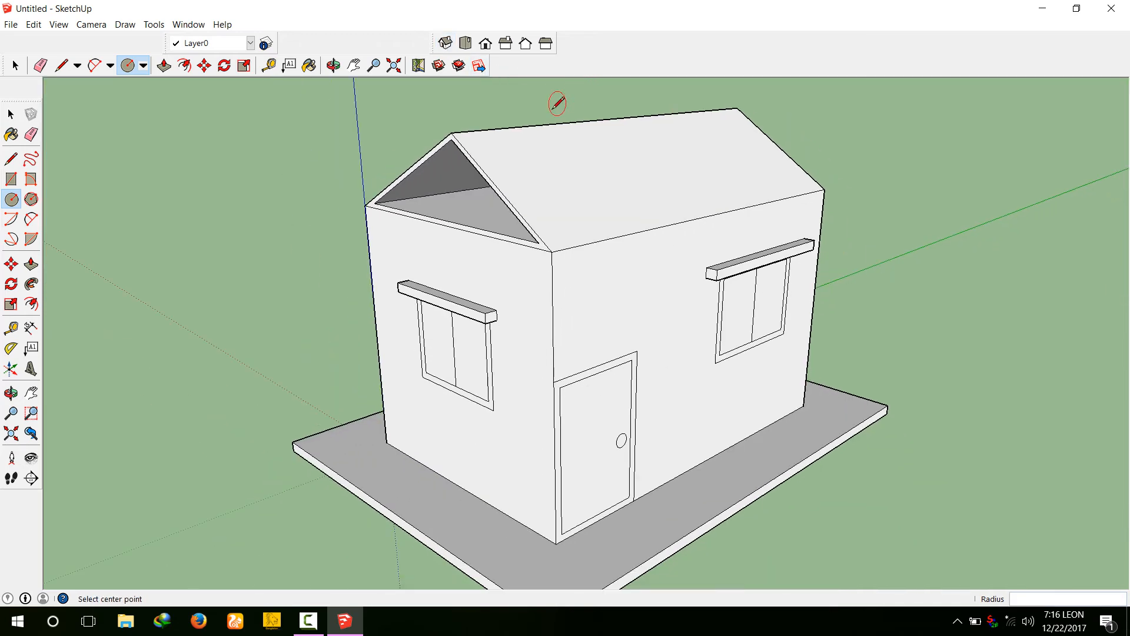
scroll(547, 110, "up", 1)
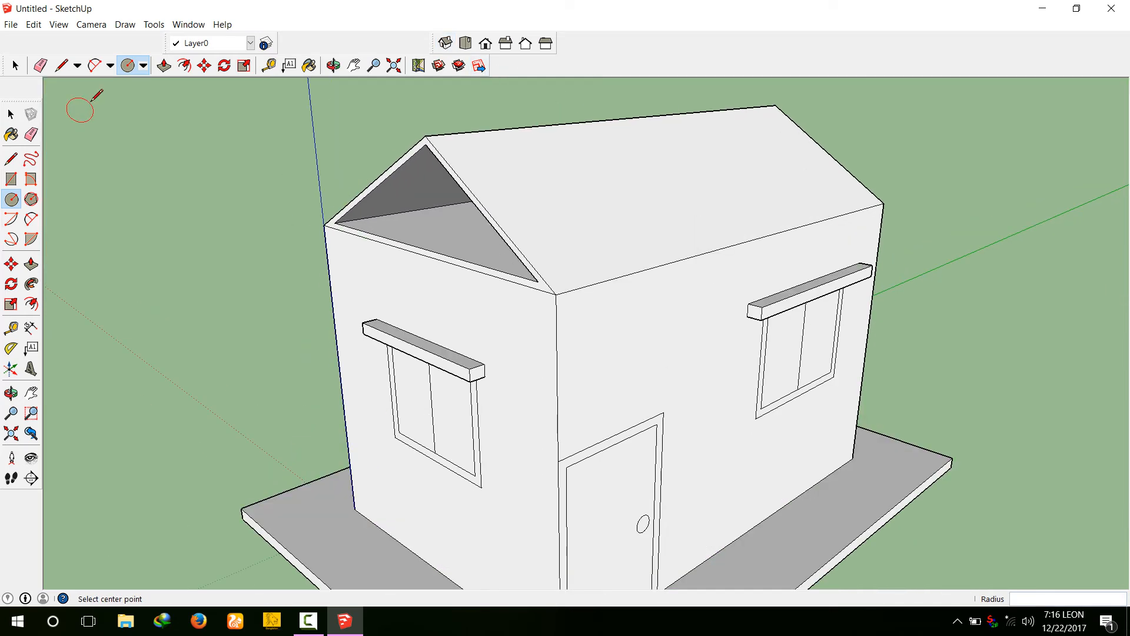
left_click(194, 26)
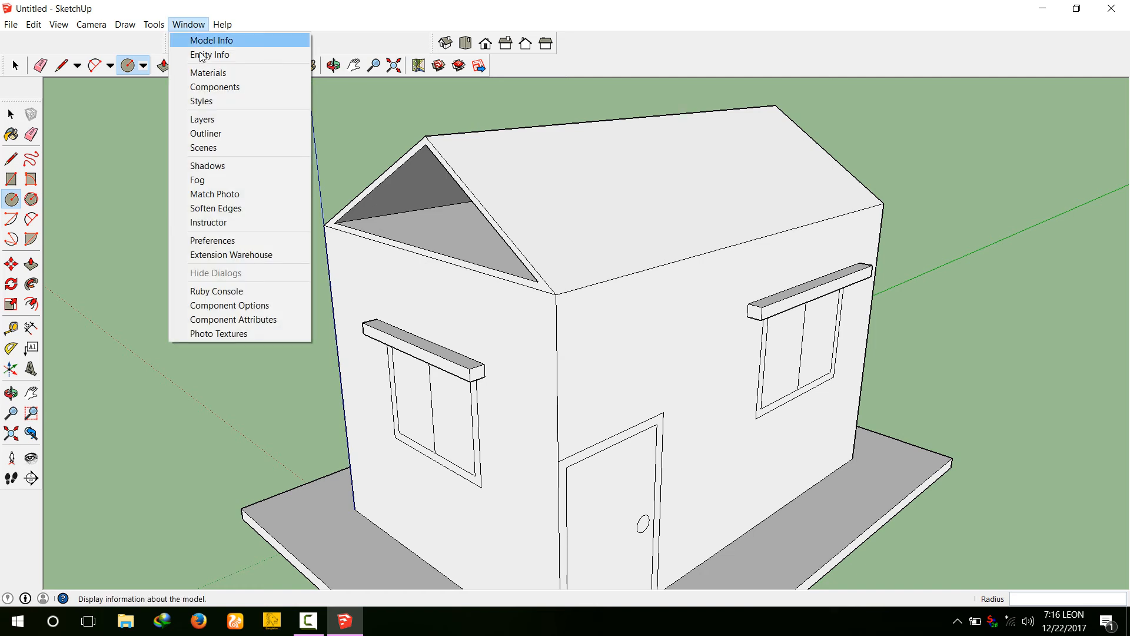
left_click(206, 72)
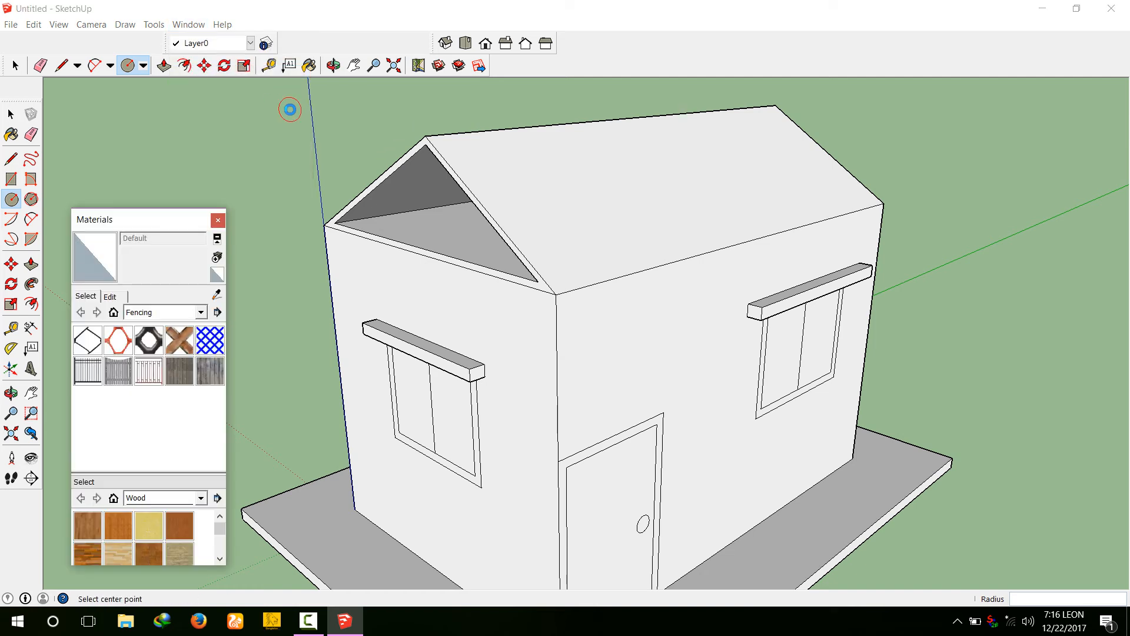
left_click(197, 314)
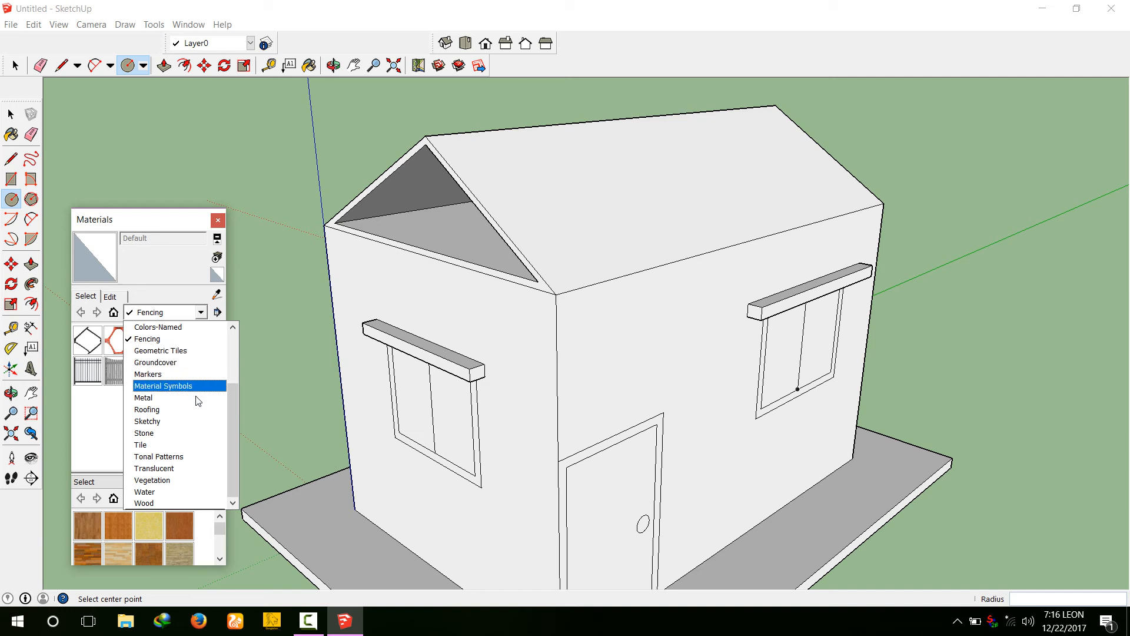
left_click(162, 401)
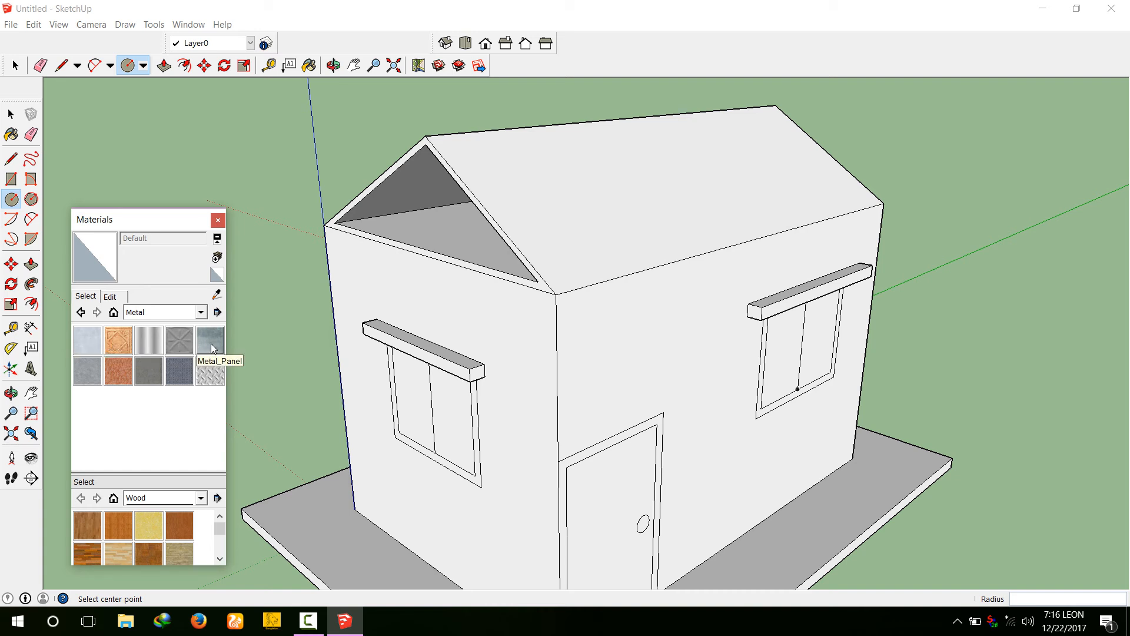
left_click(179, 376)
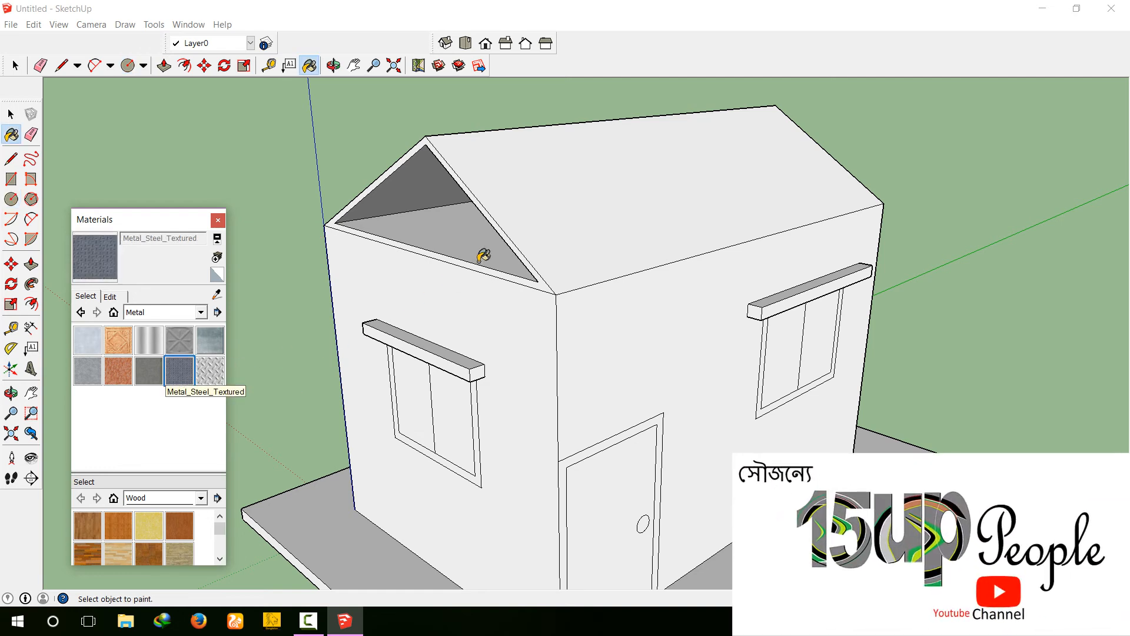
left_click(556, 212)
Paint the opposite roof slope and the gable border at the windowless end with the same Metal_Steel_Textured material
scroll(526, 342, "down", 2)
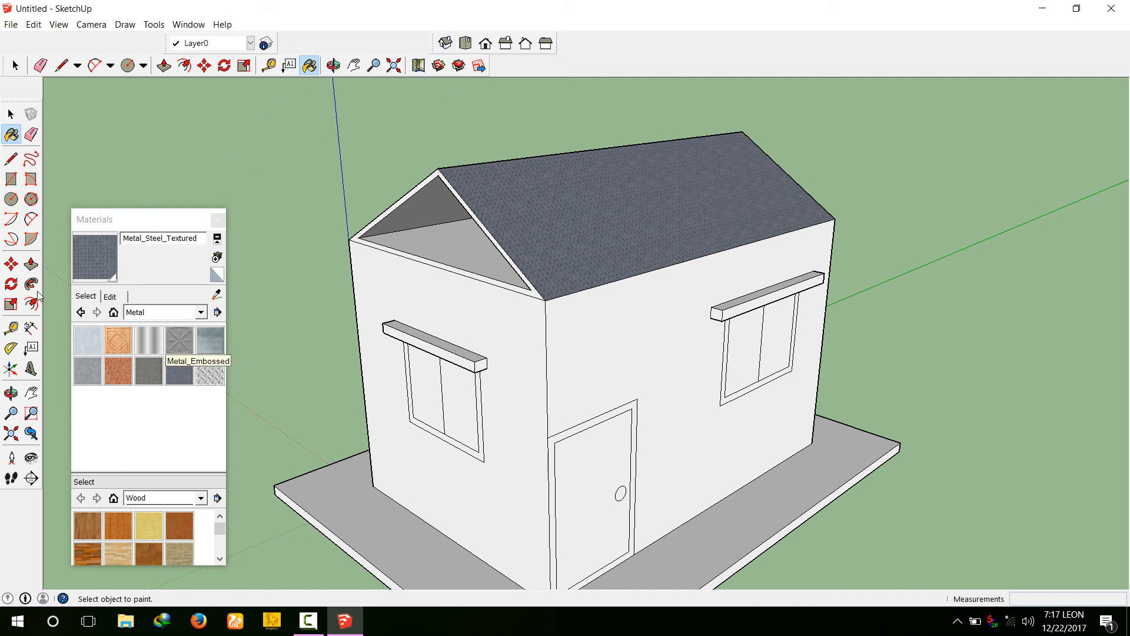
left_click(11, 393)
left_click_drag(663, 214, 247, 259)
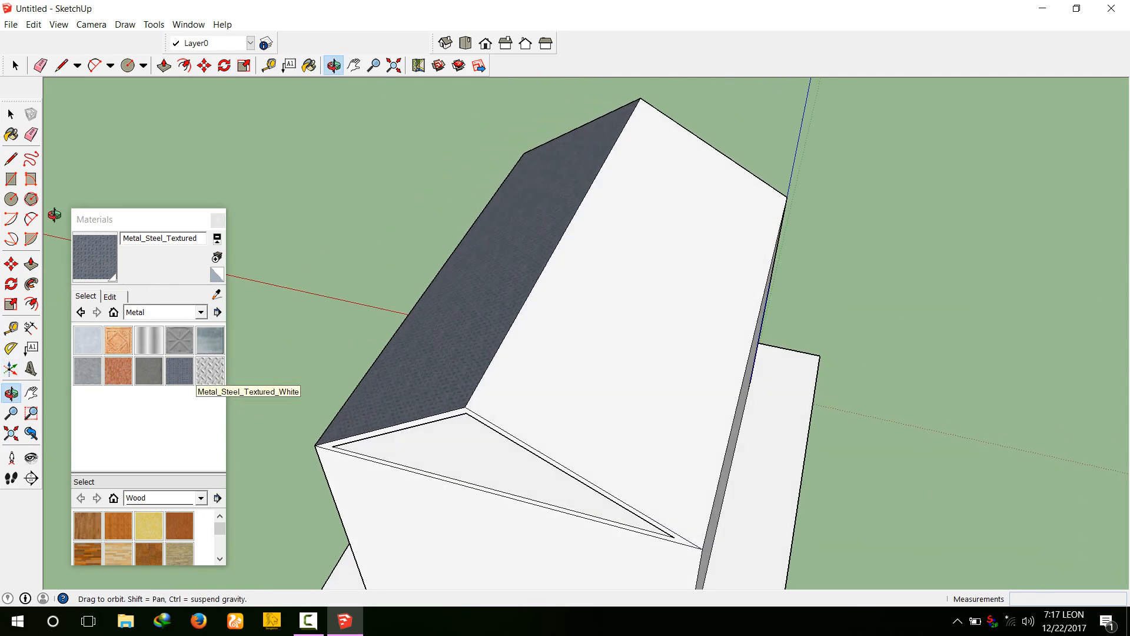
left_click(12, 135)
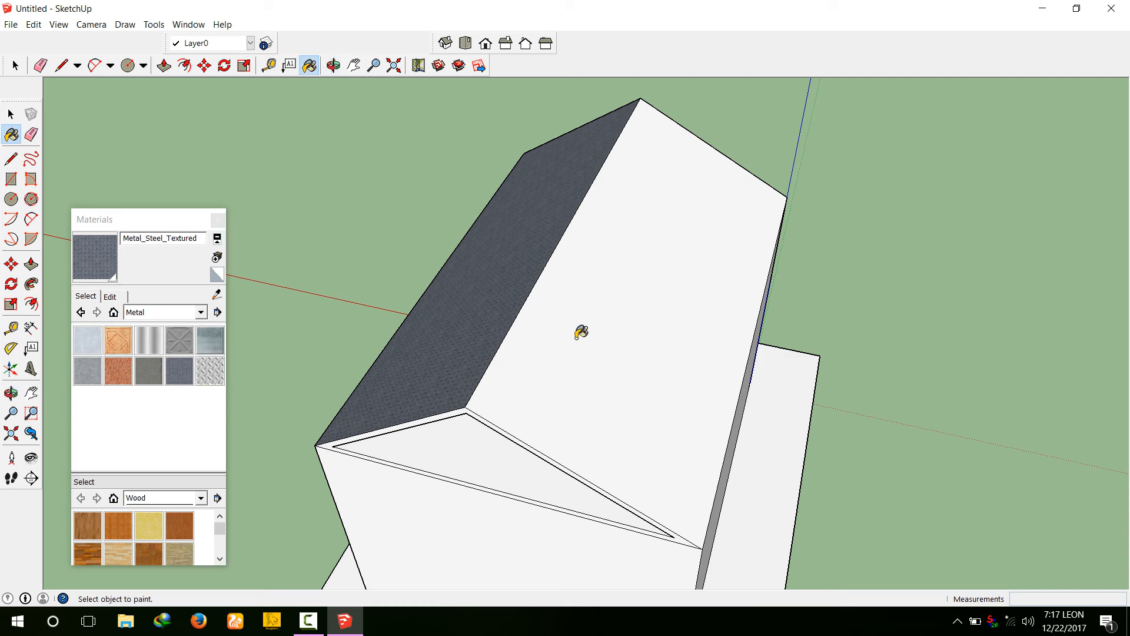
left_click(580, 333)
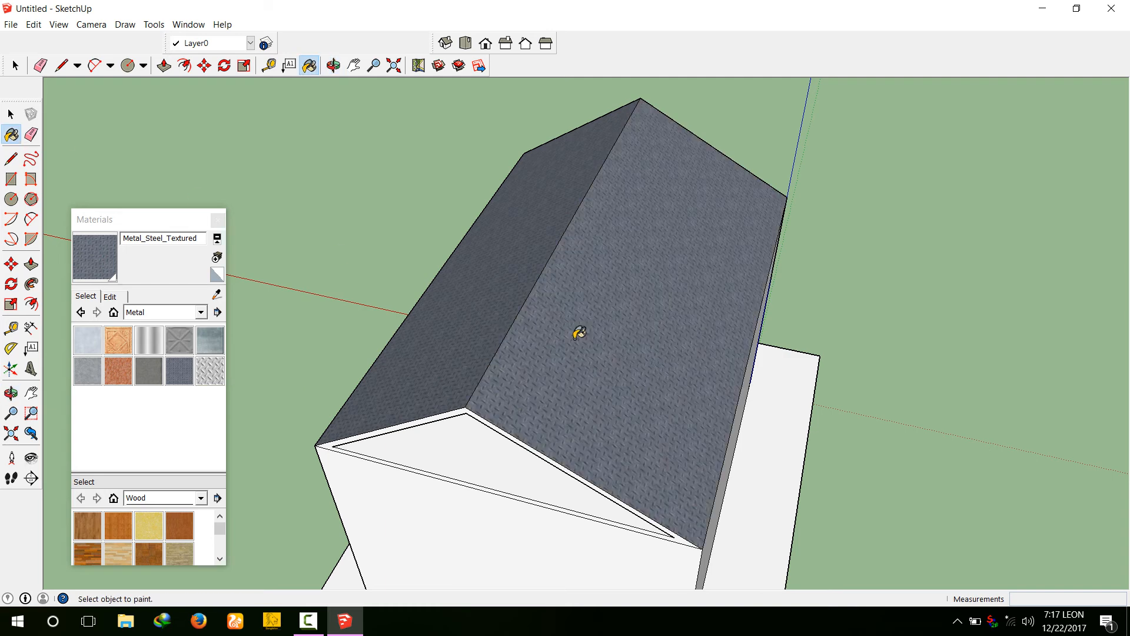
left_click(438, 416)
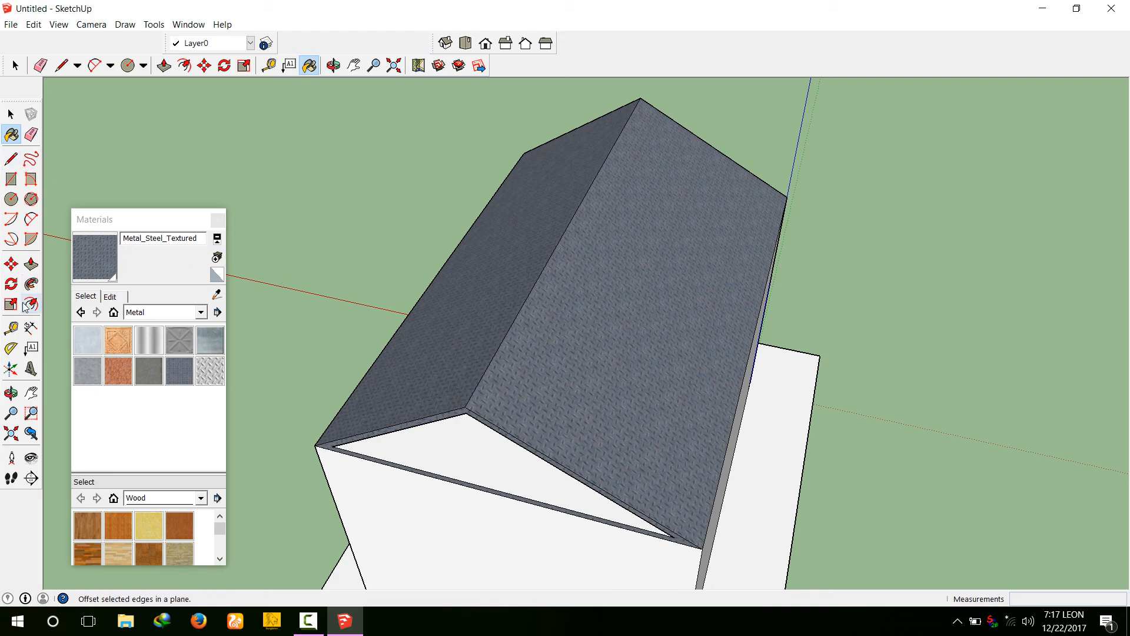
Paint the triangular gable border above the side window's wall with Metal_Steel_Textured
left_click(17, 393)
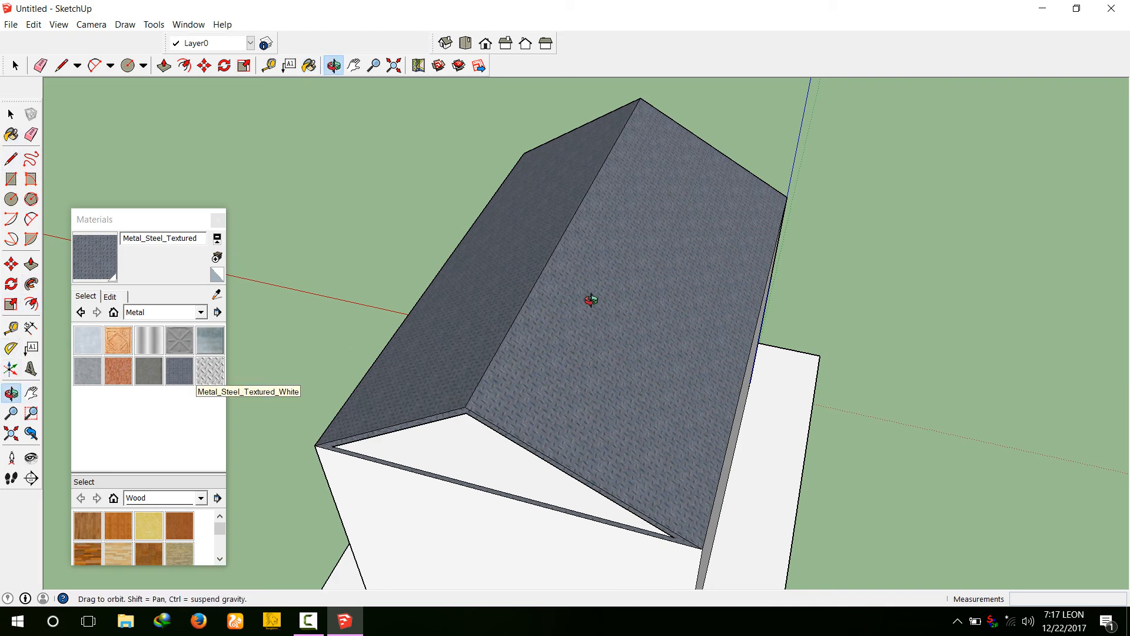
mouse_move(590, 298)
left_mouse_down()
mouse_move(439, 131)
mouse_move(763, 140)
mouse_move(217, 239)
left_mouse_up()
mouse_move(766, 222)
left_mouse_down()
mouse_move(540, 203)
mouse_move(306, 219)
mouse_move(267, 247)
left_mouse_up()
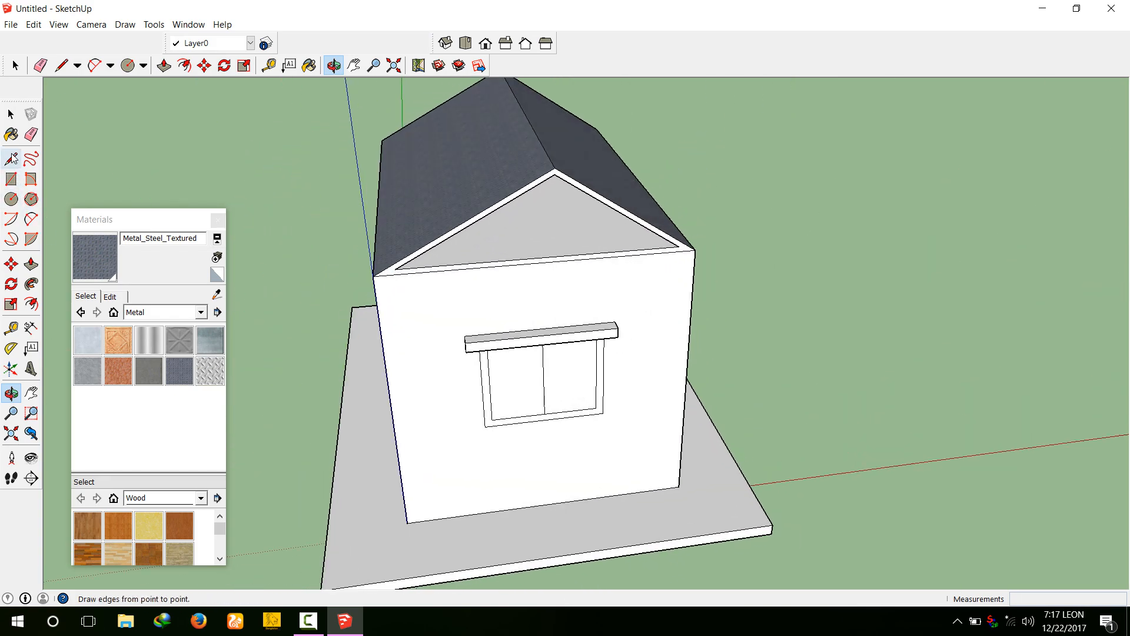
left_click(11, 134)
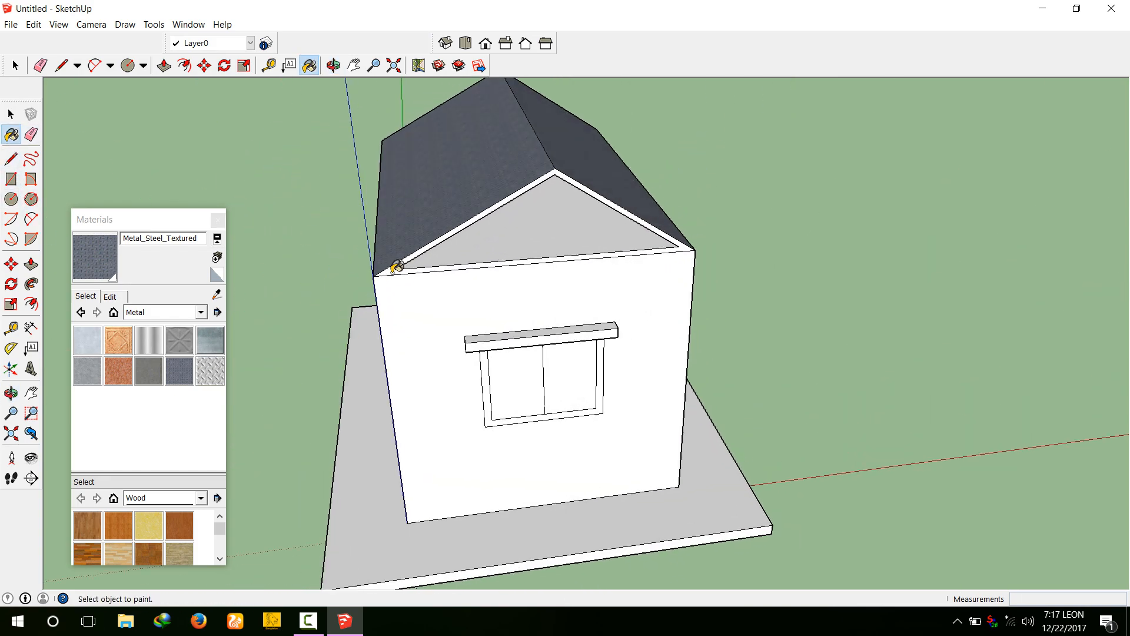
left_click(391, 269)
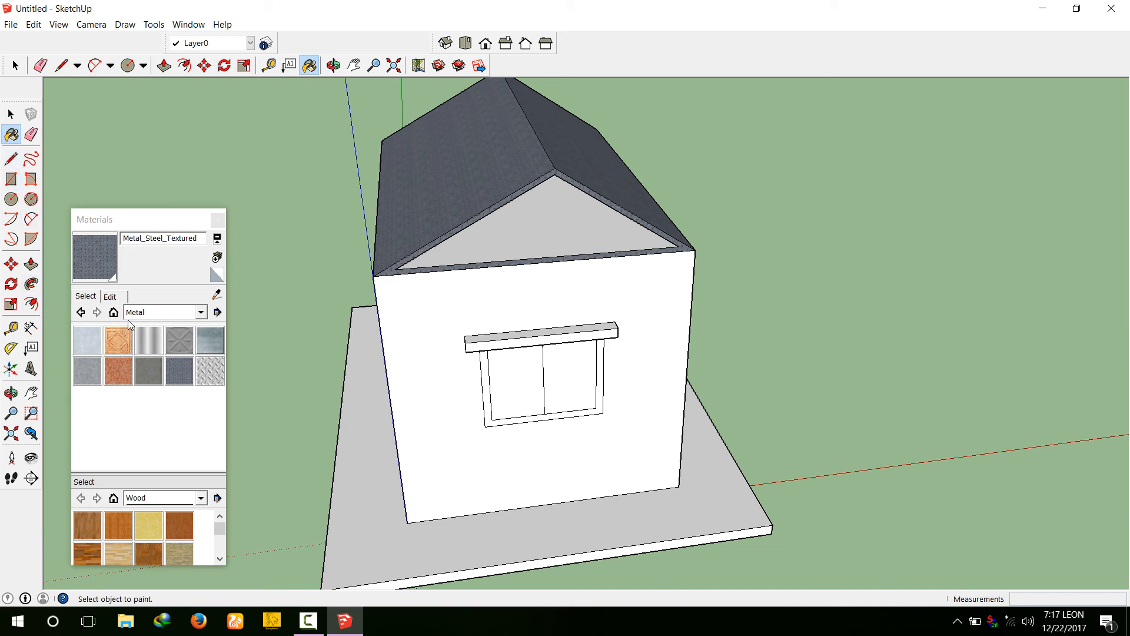
Paint the side window's ledge front, ledge top and frame with Wood_Floor_Parquet from the Wood collection
left_click(148, 316)
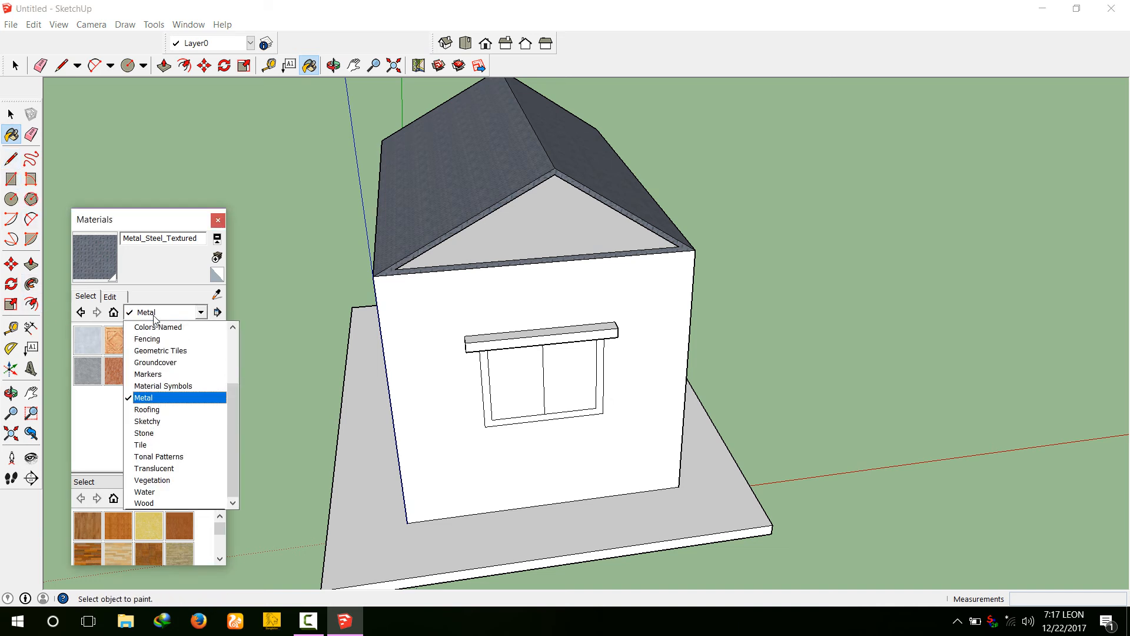
left_click(186, 504)
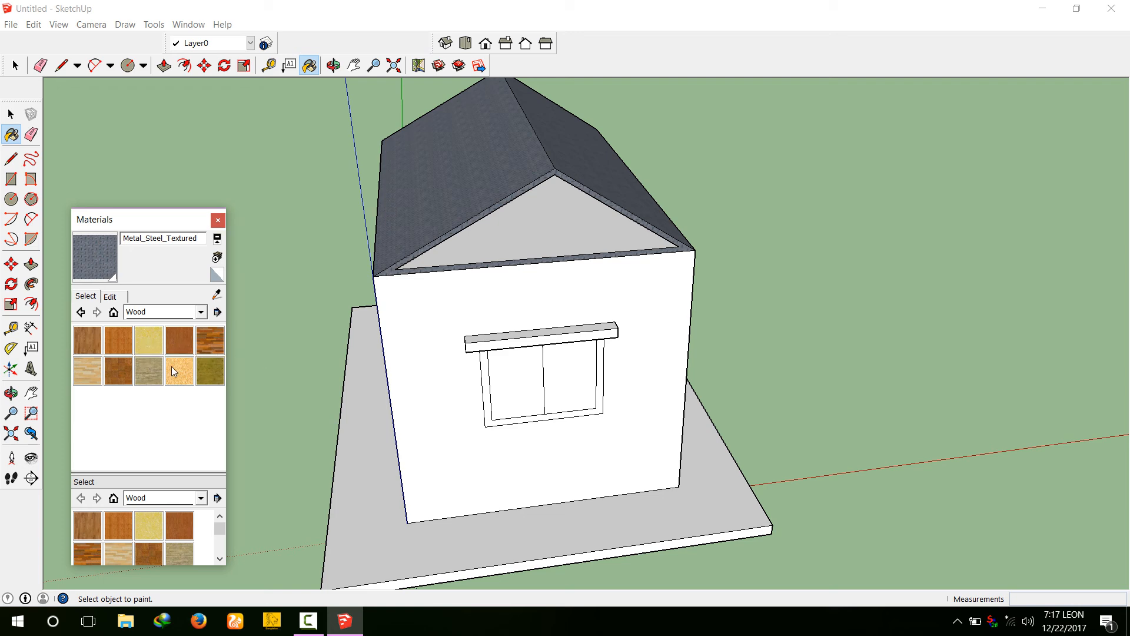
left_click(118, 371)
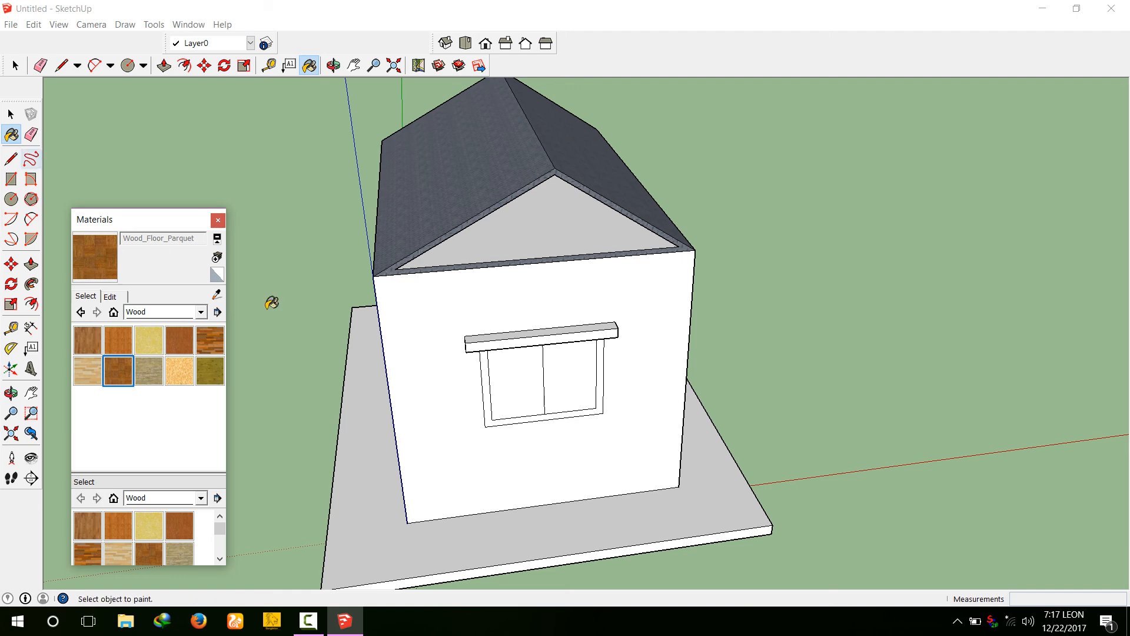
scroll(493, 367, "up", 2)
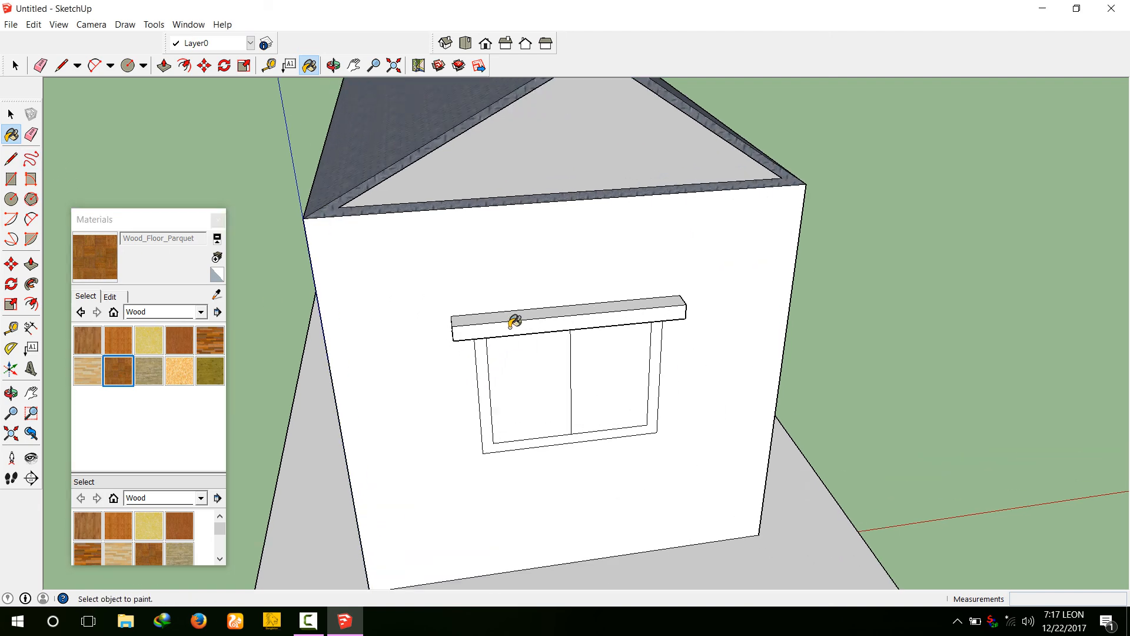
left_click(516, 318)
left_click(517, 312)
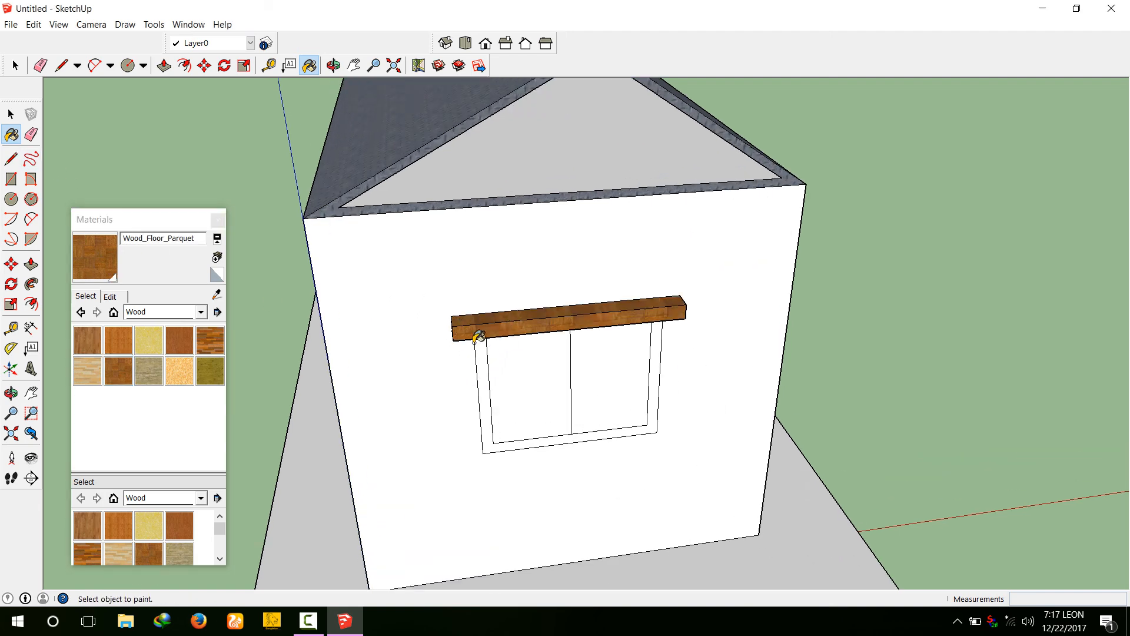
left_click(488, 370)
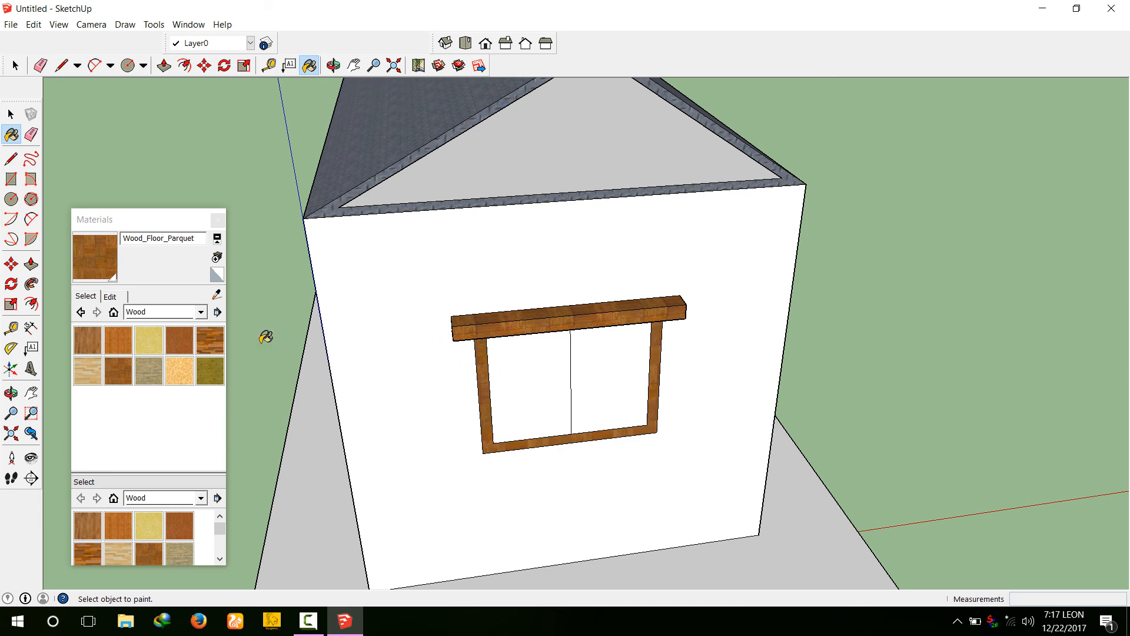
Paint both panes of the side window with 0059_DarkOliveGreen from the Colors-Named collection
left_click(191, 315)
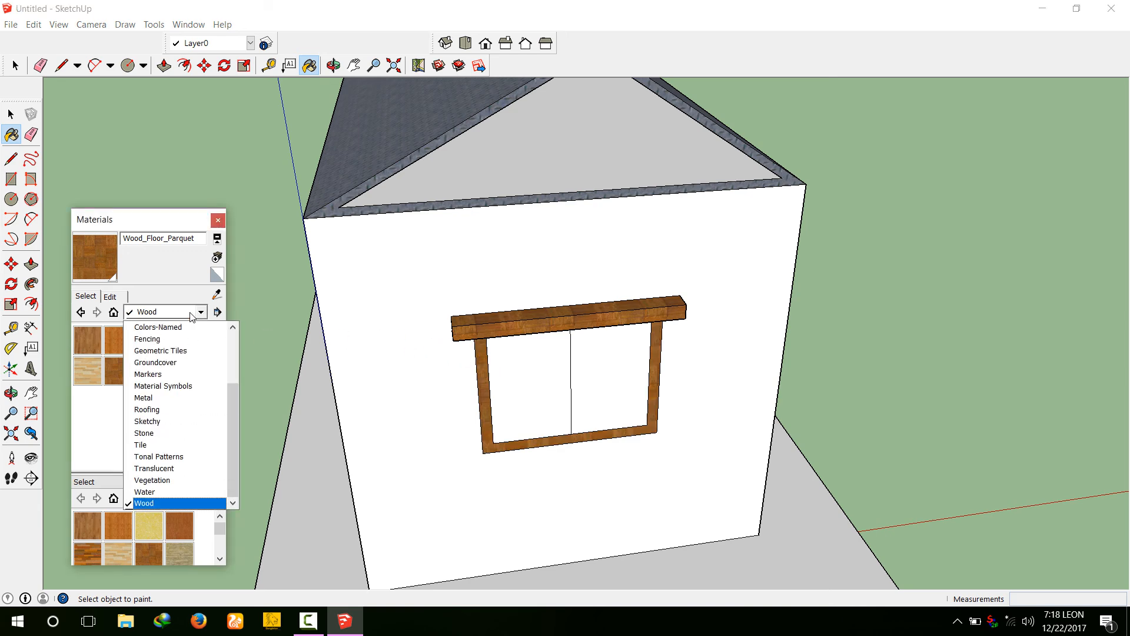
left_click(191, 328)
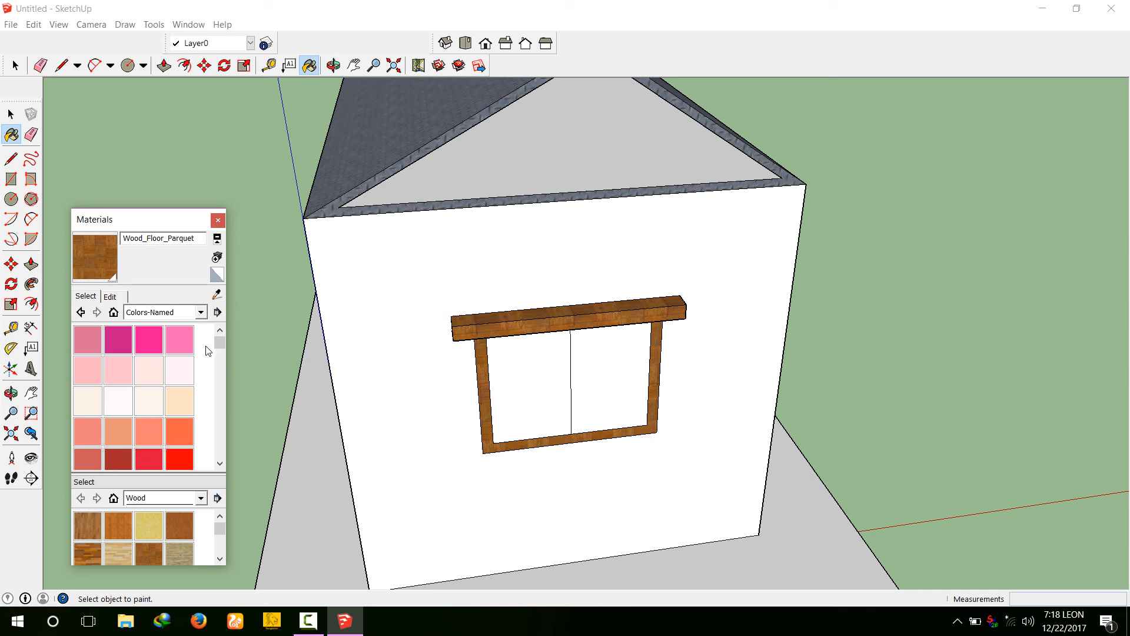
left_click_drag(216, 341, 217, 383)
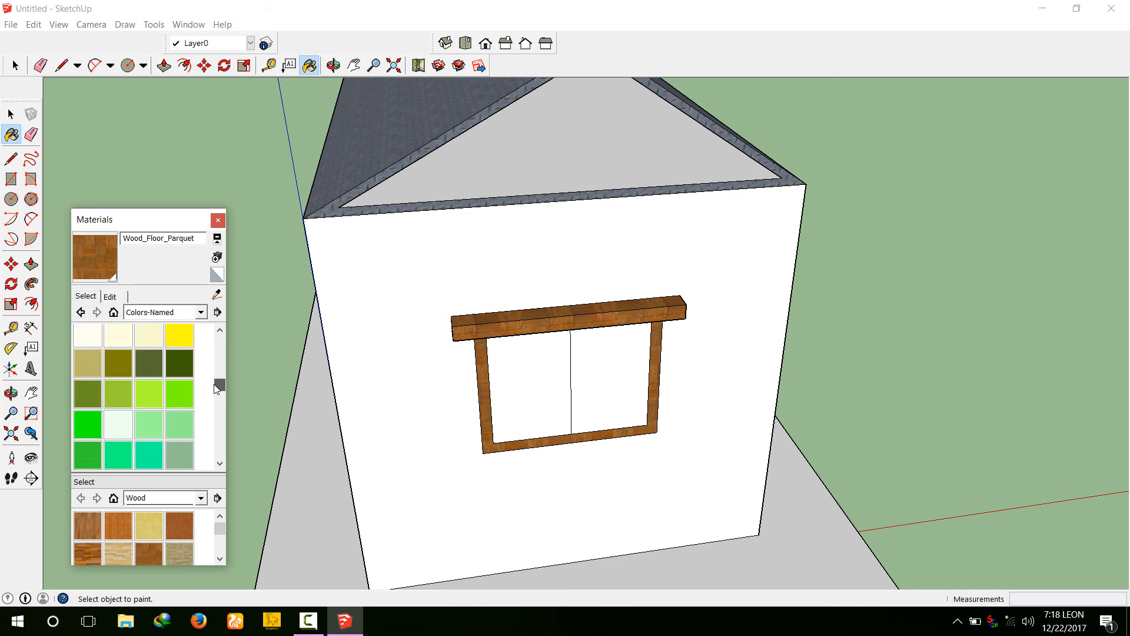
left_click(149, 363)
left_click(529, 387)
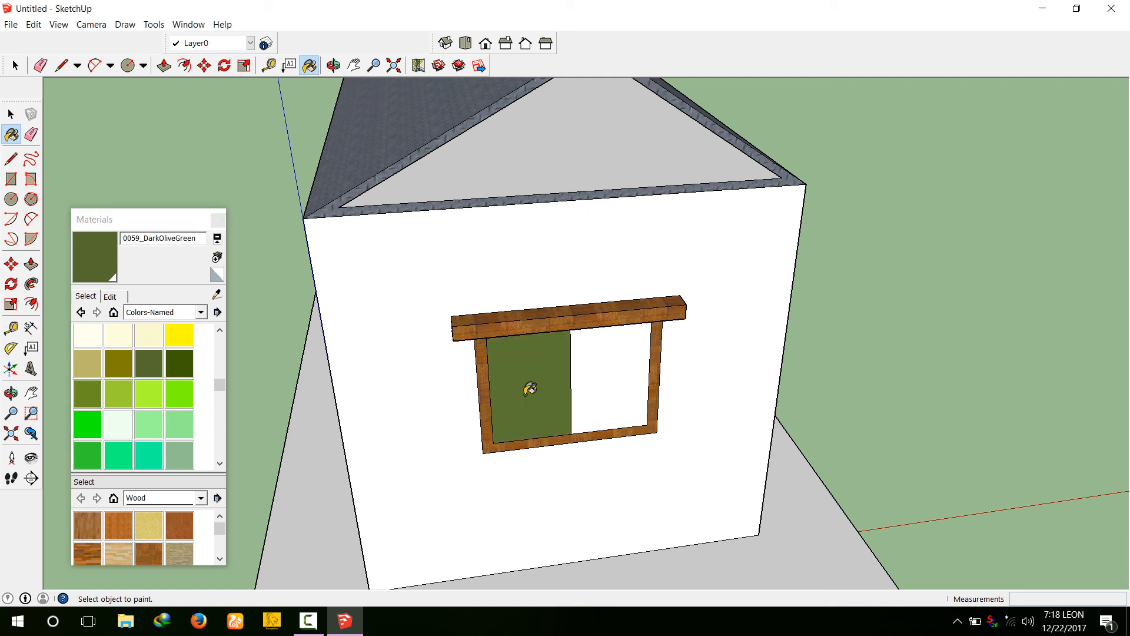
left_click(606, 375)
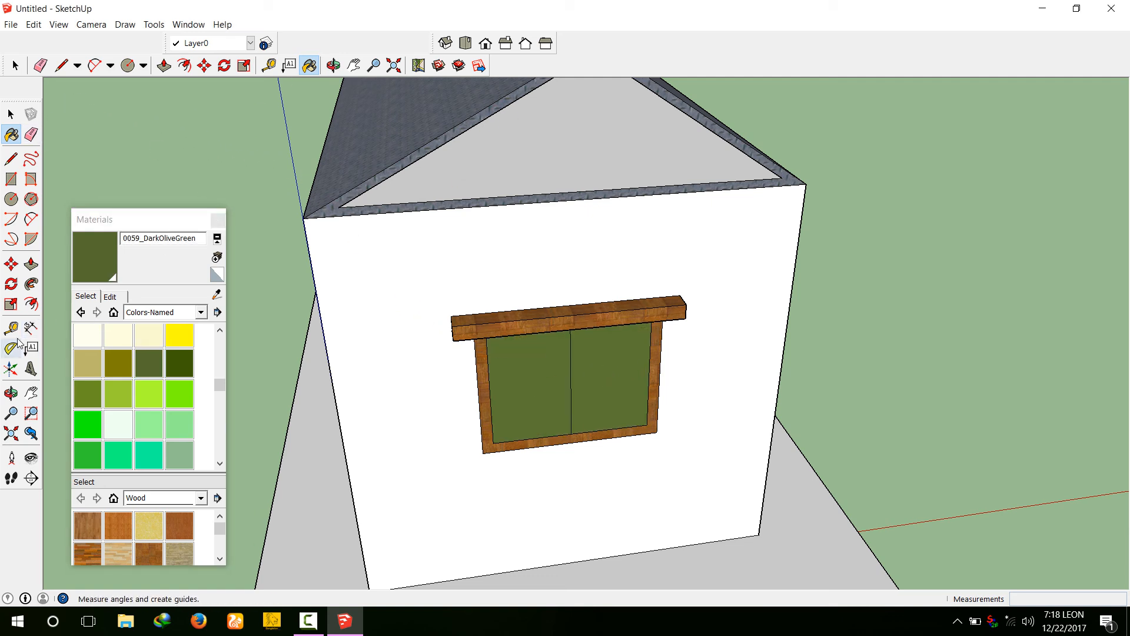
Paint both panes of the window on the door side and the door panel with 0059_DarkOliveGreen
left_click(12, 393)
left_click_drag(383, 321, 442, 325)
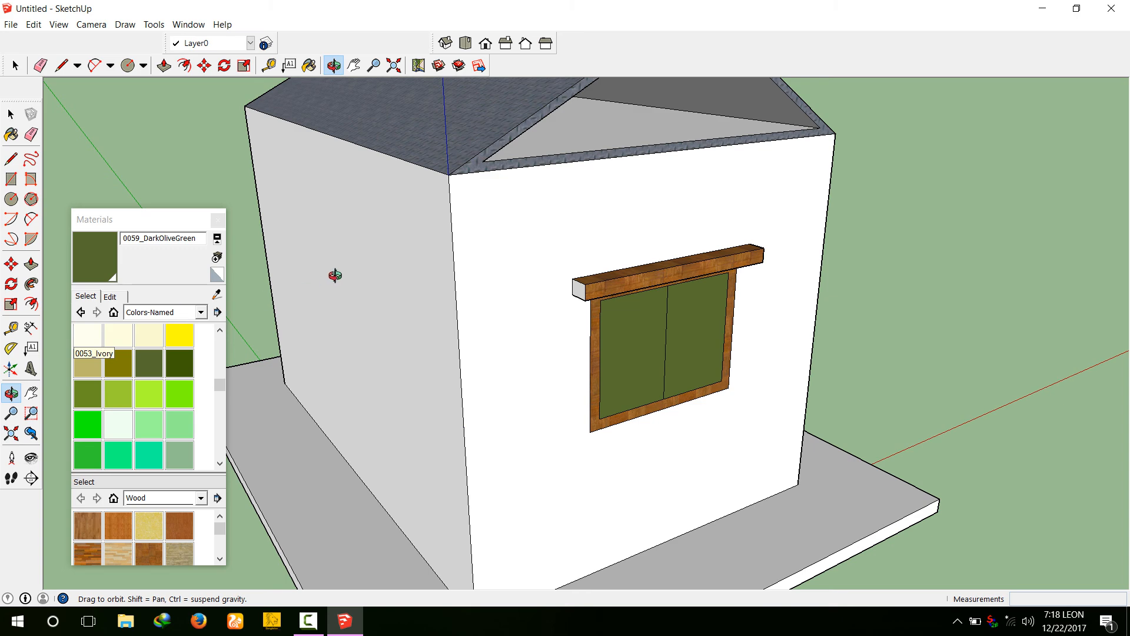
mouse_move(335, 275)
left_mouse_down()
mouse_move(648, 245)
mouse_move(404, 308)
mouse_move(446, 298)
mouse_move(553, 317)
left_mouse_up()
left_click(11, 134)
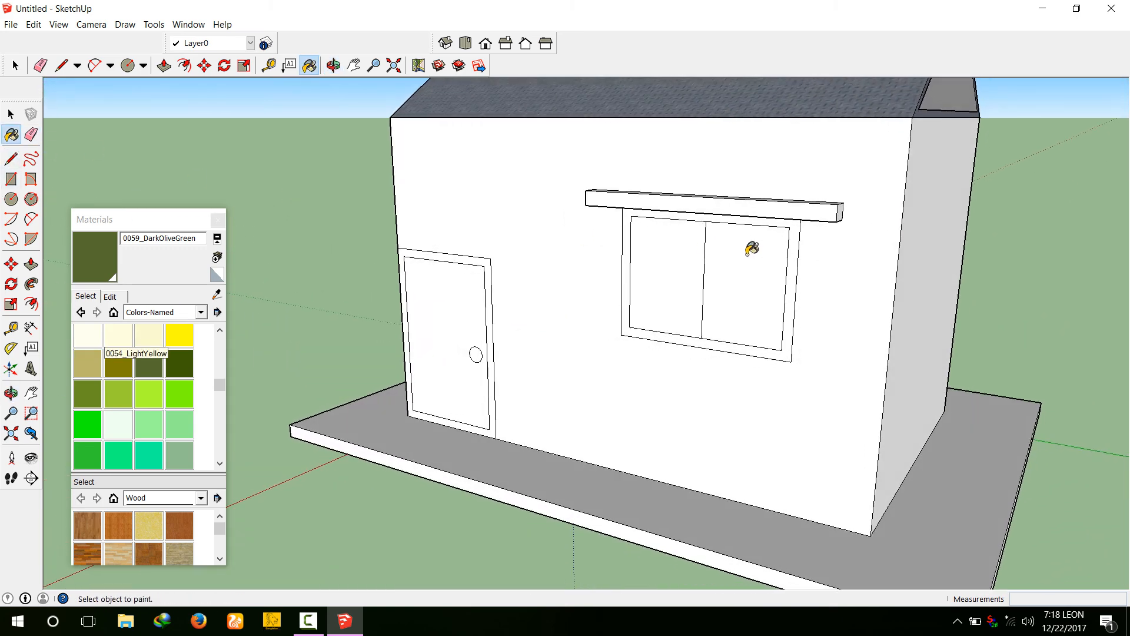
left_click(648, 296)
left_click(748, 278)
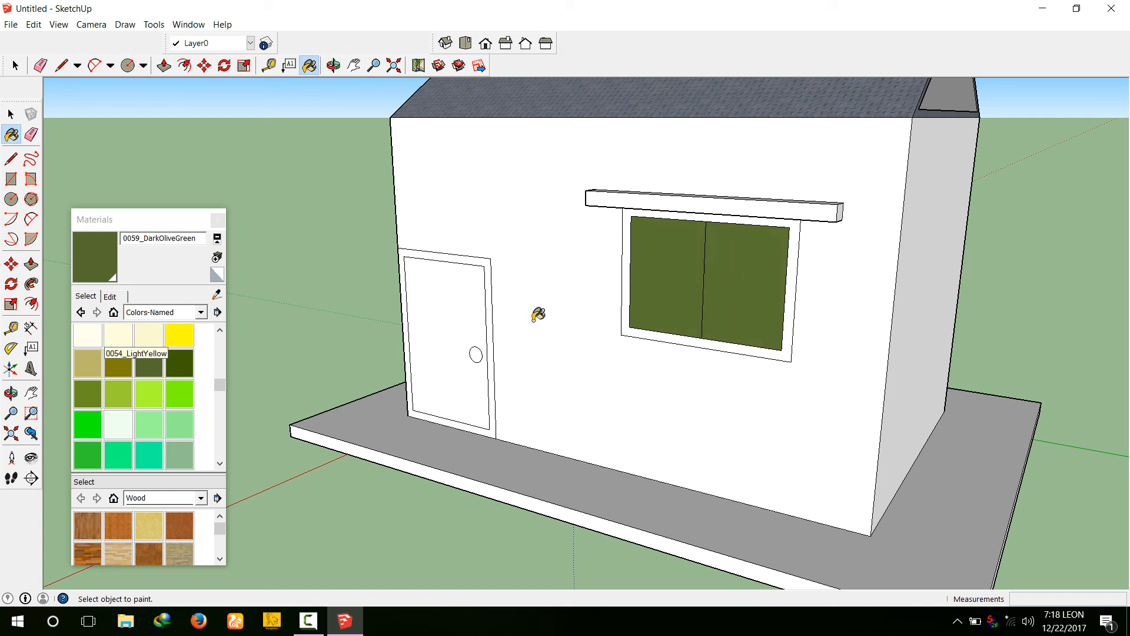
left_click(447, 337)
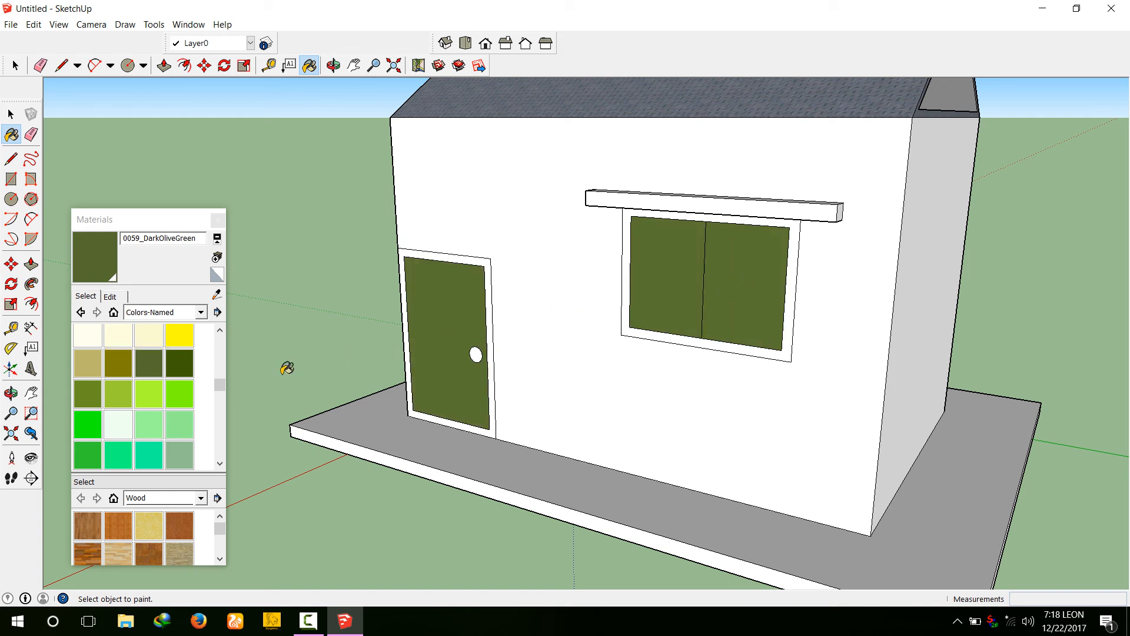
Paint the doorknob and the door frame with Wood_Bamboo_Medium
left_click(120, 531)
left_click(475, 354)
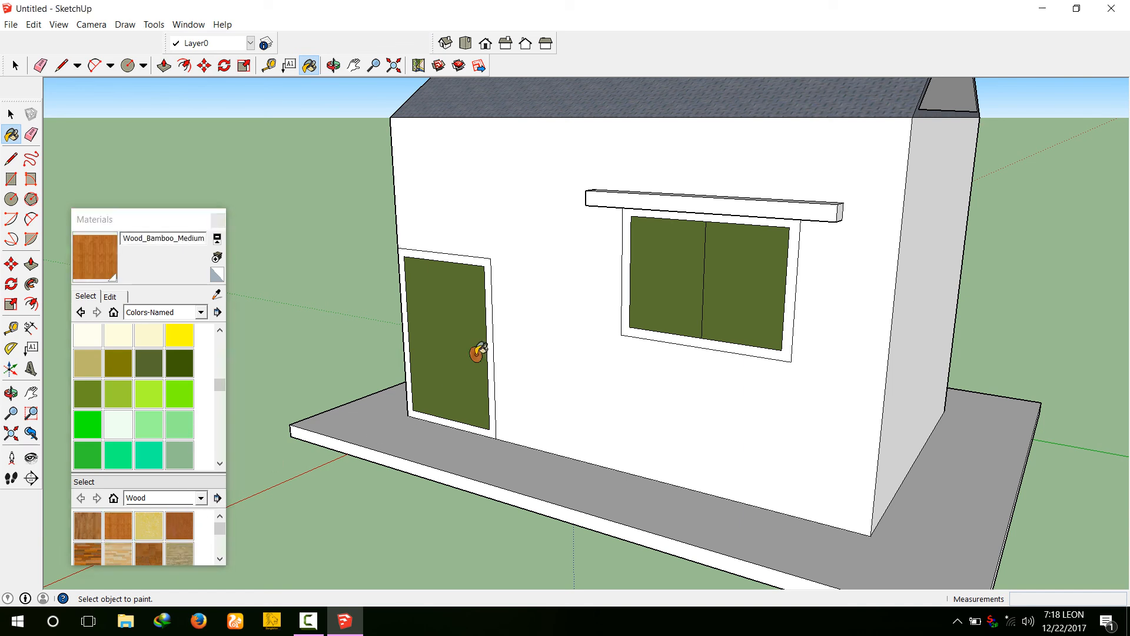
left_click(489, 351)
Paint the ledge and frame of the window on the door side with Wood_Bamboo_Medium
left_click(637, 193)
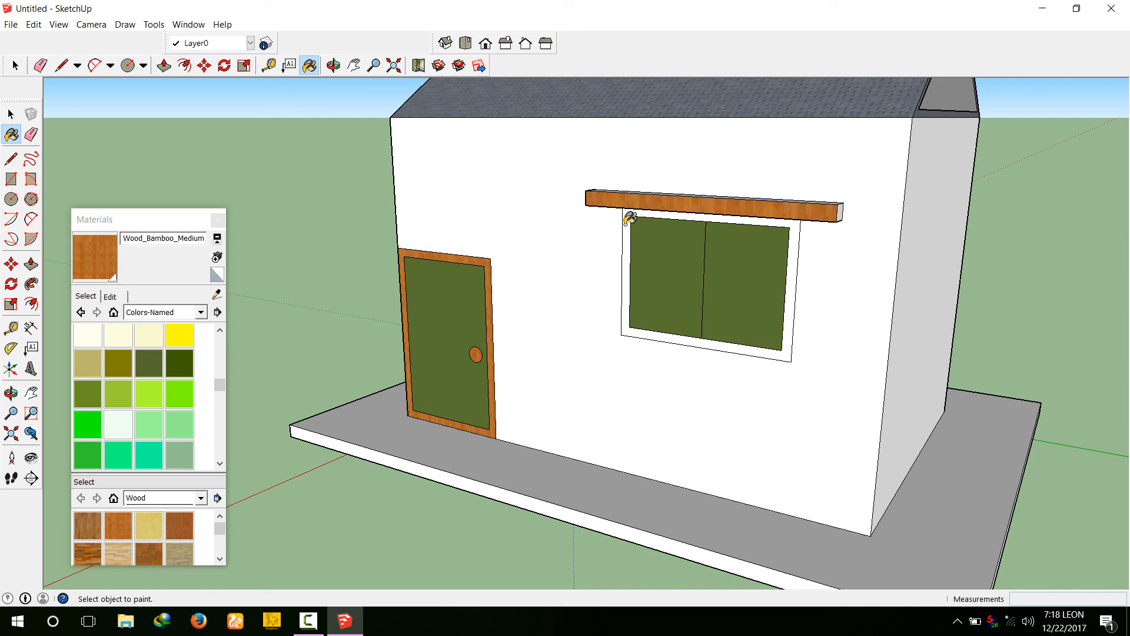
left_click(626, 219)
scroll(822, 203, "up", 2)
left_click(818, 192)
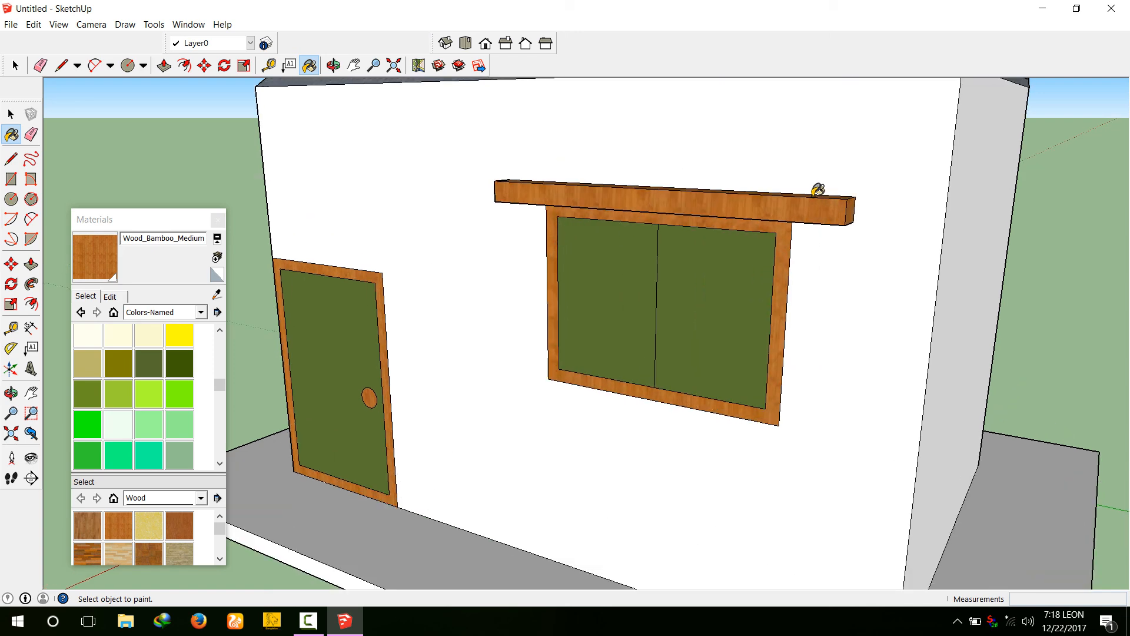
Paint the end and underside faces of the ledge above the door-side window with Wood_Bamboo_Medium
left_click(11, 393)
left_click_drag(247, 353, 709, 147)
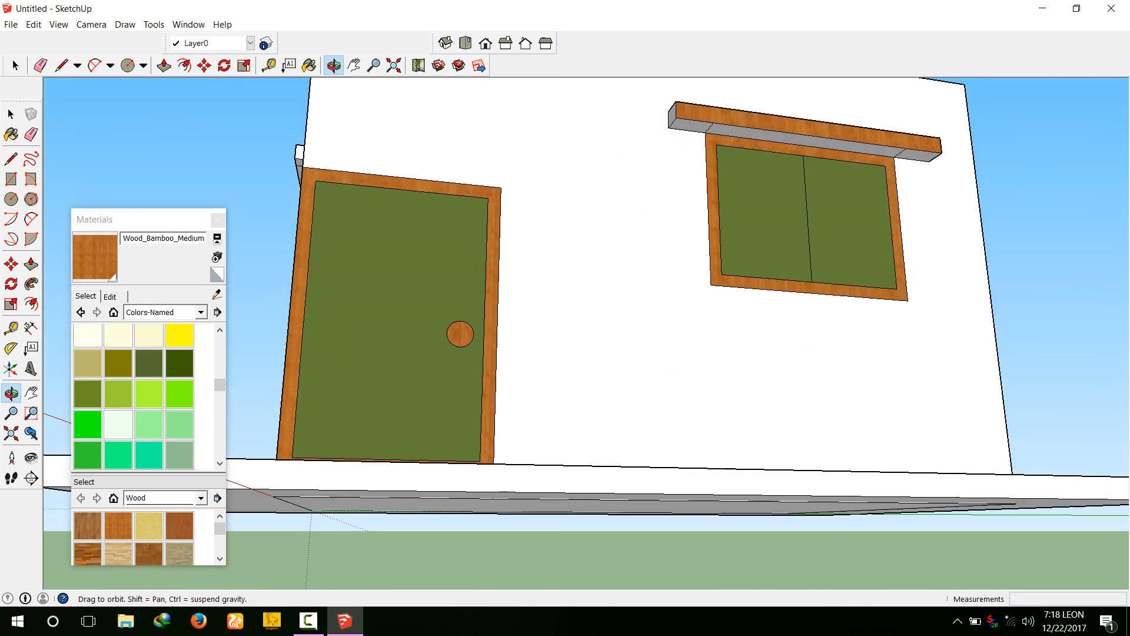
left_click(10, 135)
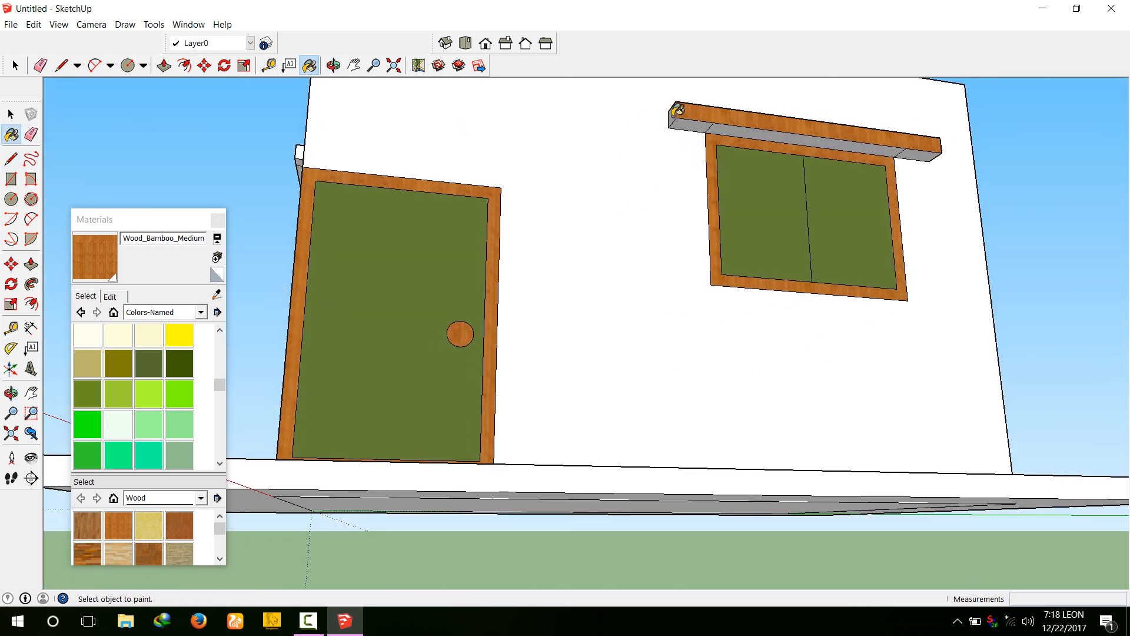
left_click(685, 118)
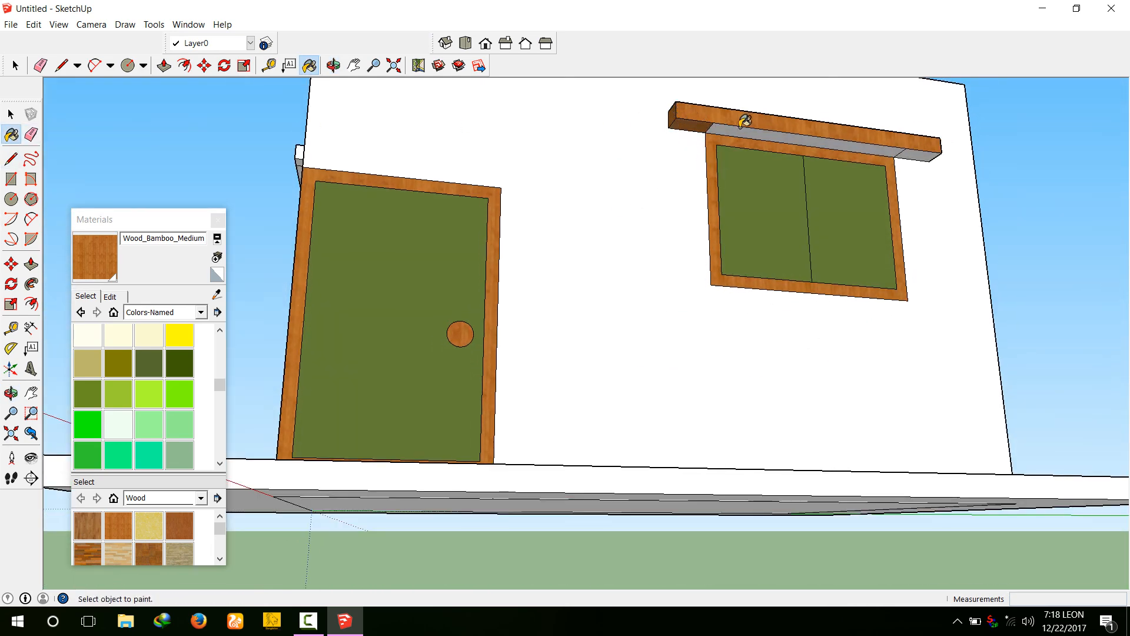
left_click(741, 127)
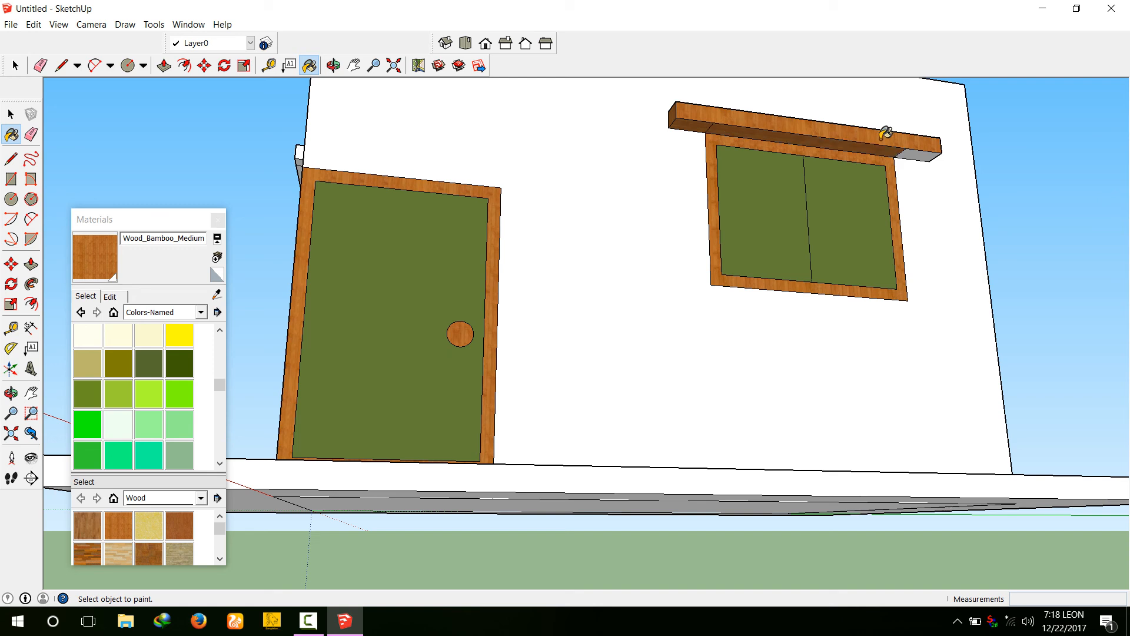
left_click(931, 147)
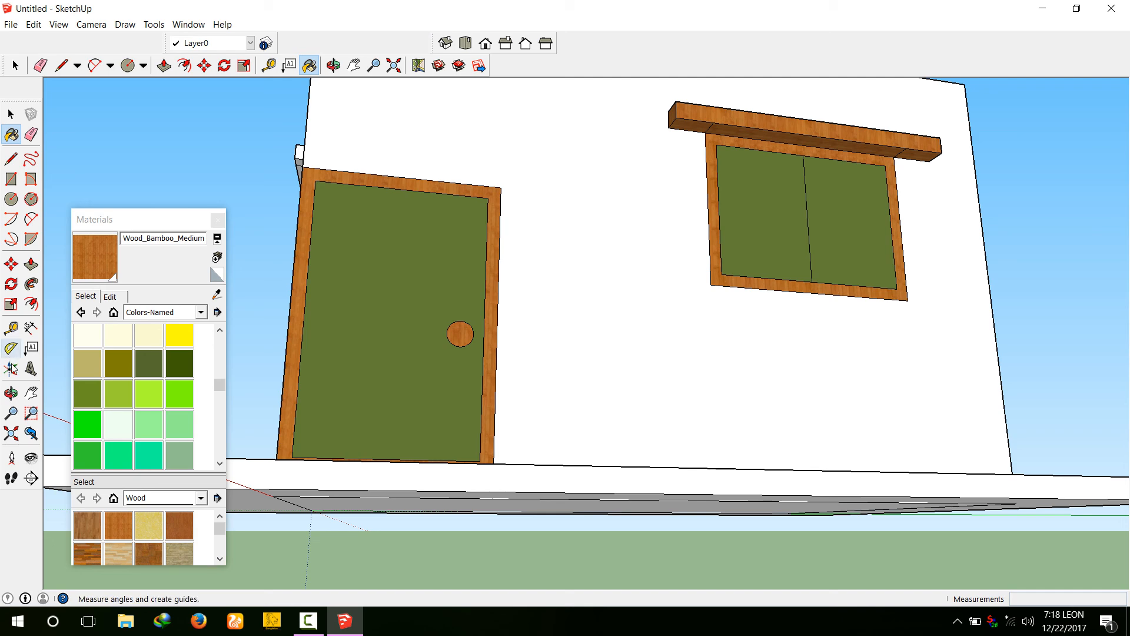
Paint one end face and the underside of the ledge above the side window with Wood_Bamboo_Medium
left_click(11, 393)
left_click_drag(471, 400, 690, 300)
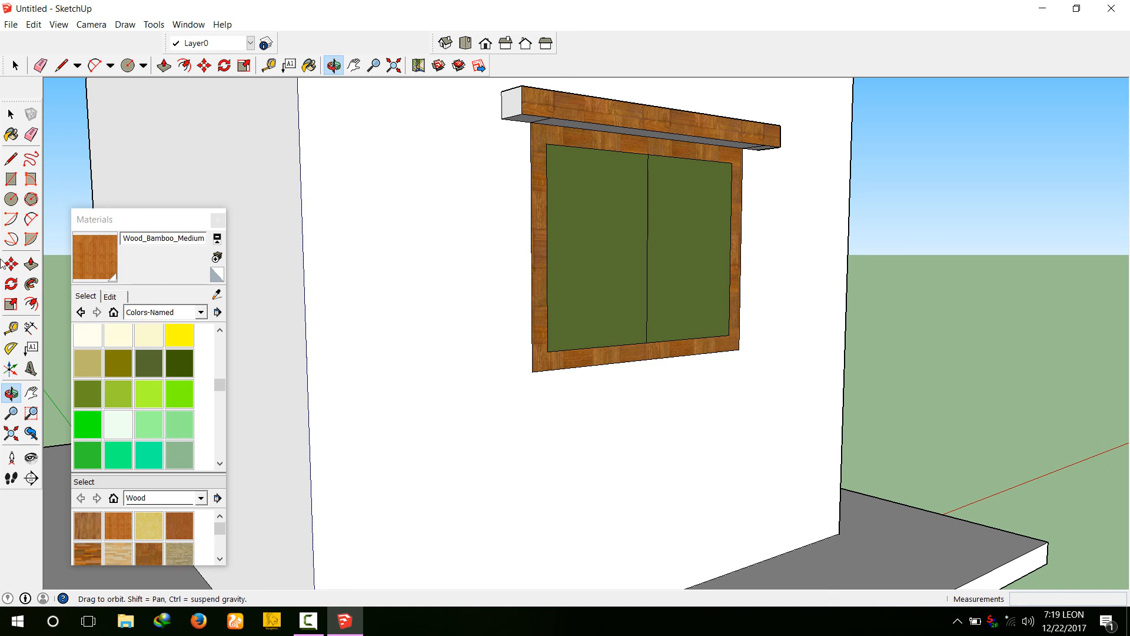
left_click(11, 134)
left_click(515, 96)
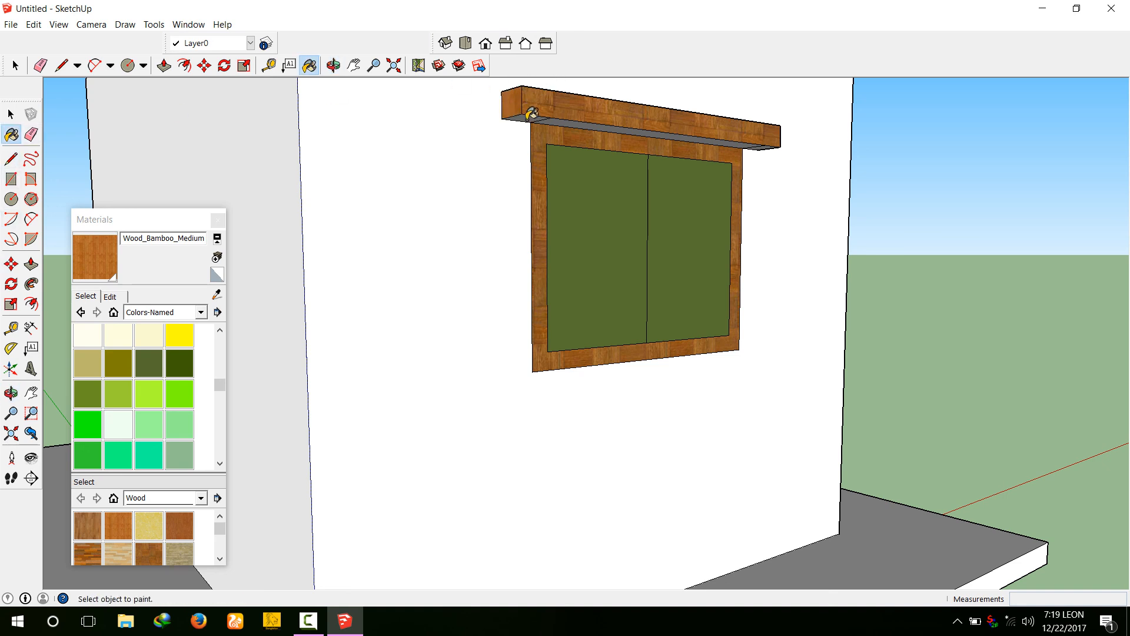
left_click(537, 116)
scroll(795, 142, "up", 4)
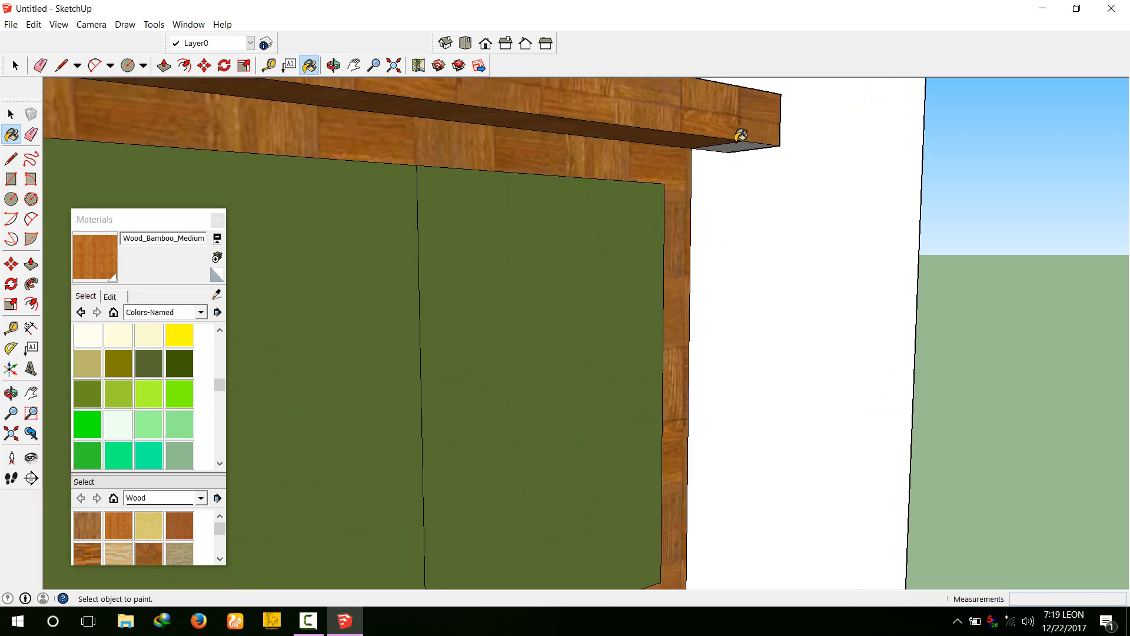
left_click(743, 141)
scroll(764, 157, "down", 5)
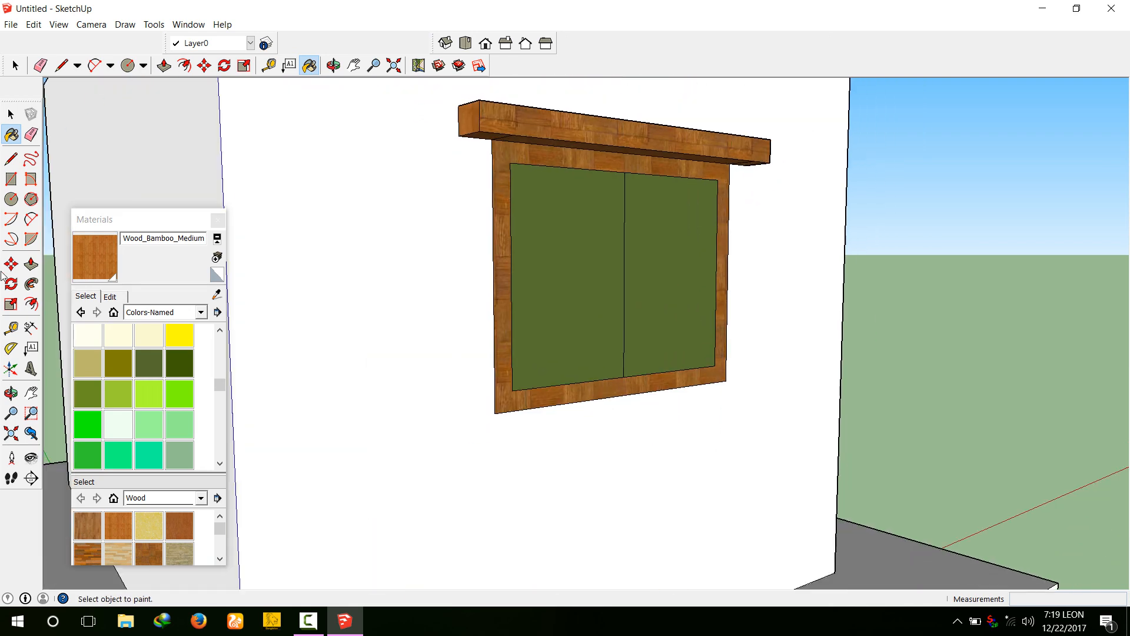
Paint the remaining end face of the side window's ledge with Wood_Bamboo_Medium
left_click(11, 394)
mouse_move(424, 295)
left_mouse_down()
mouse_move(538, 234)
mouse_move(630, 163)
mouse_move(336, 174)
left_mouse_up()
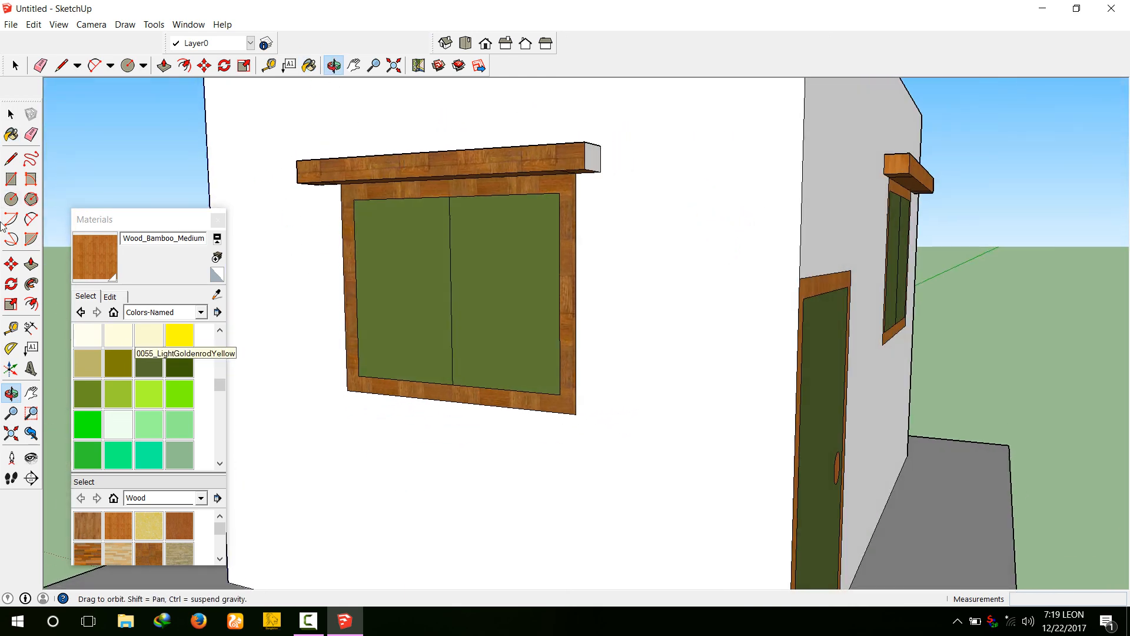
left_click(11, 135)
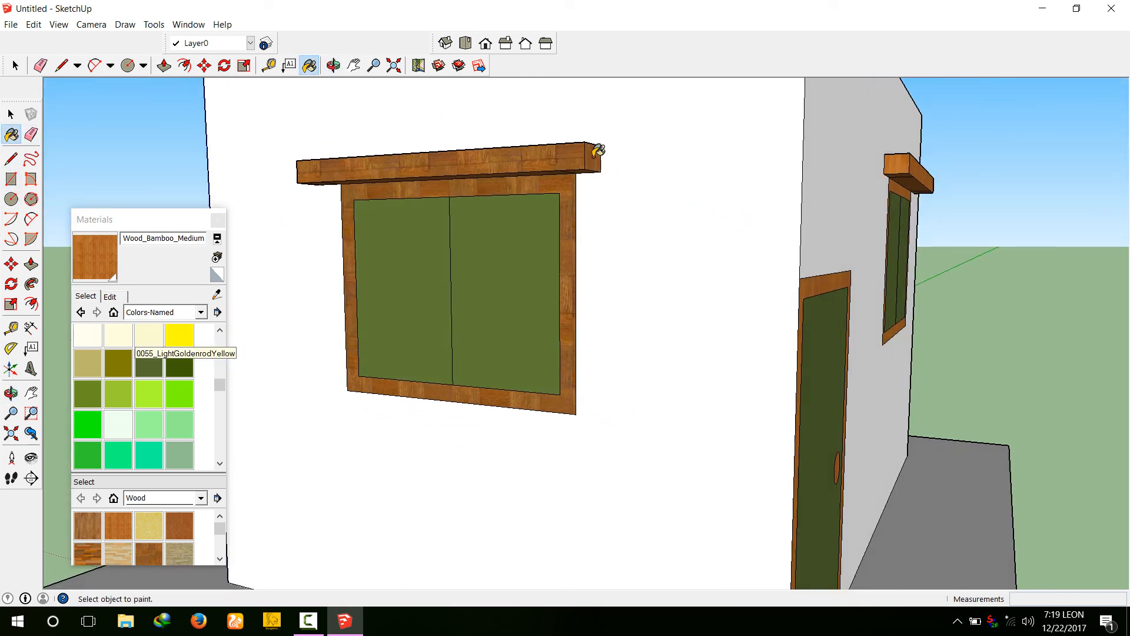
left_click(11, 114)
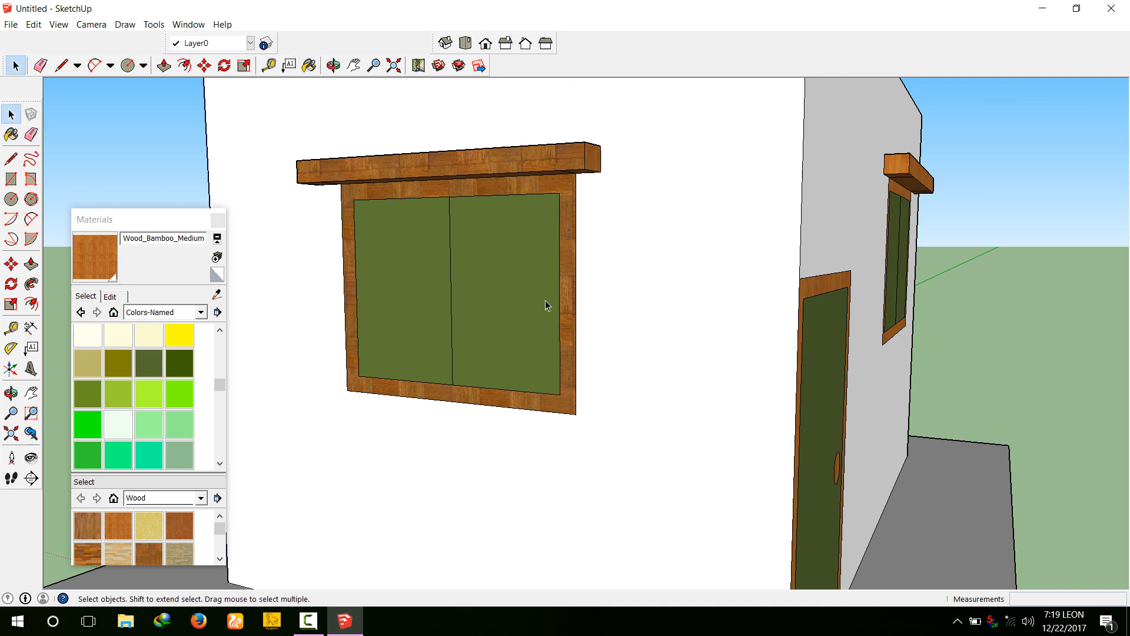
Paint the front window wall and the door-side wall with Tile_Ceramic_Multi from the Tile collection
left_click(614, 280)
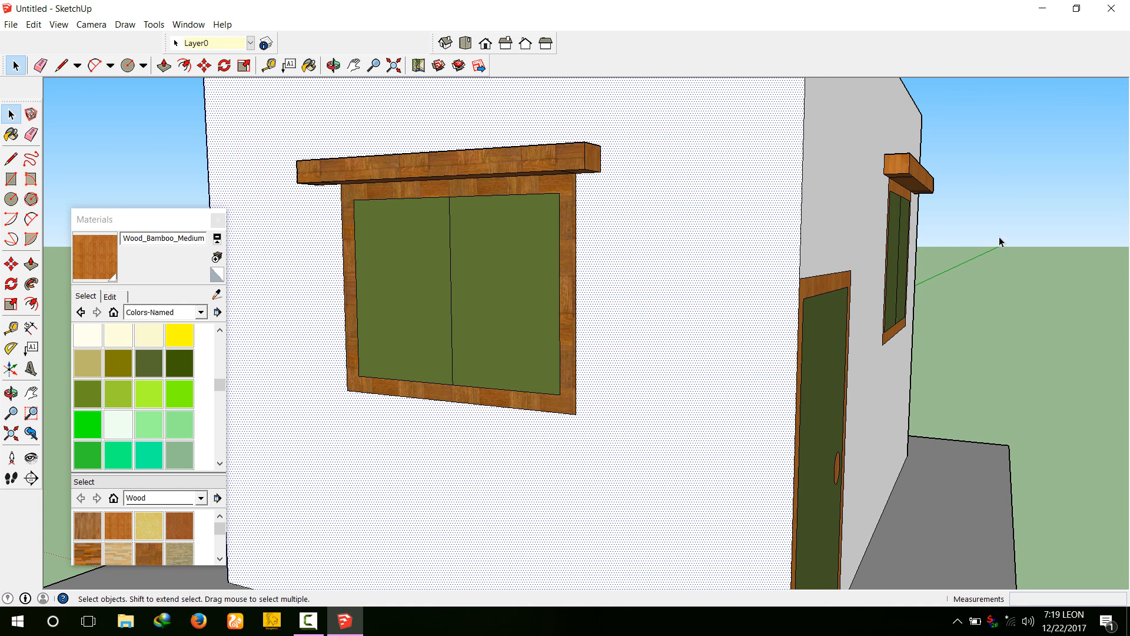
left_click(448, 41)
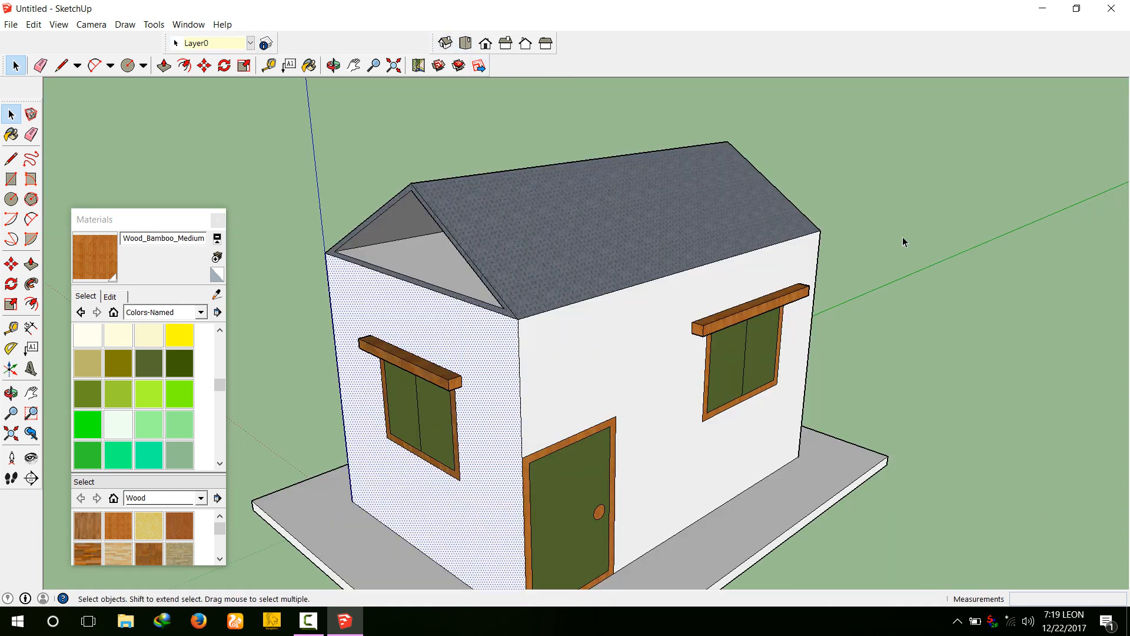
left_click(876, 290)
scroll(803, 231, "down", 2)
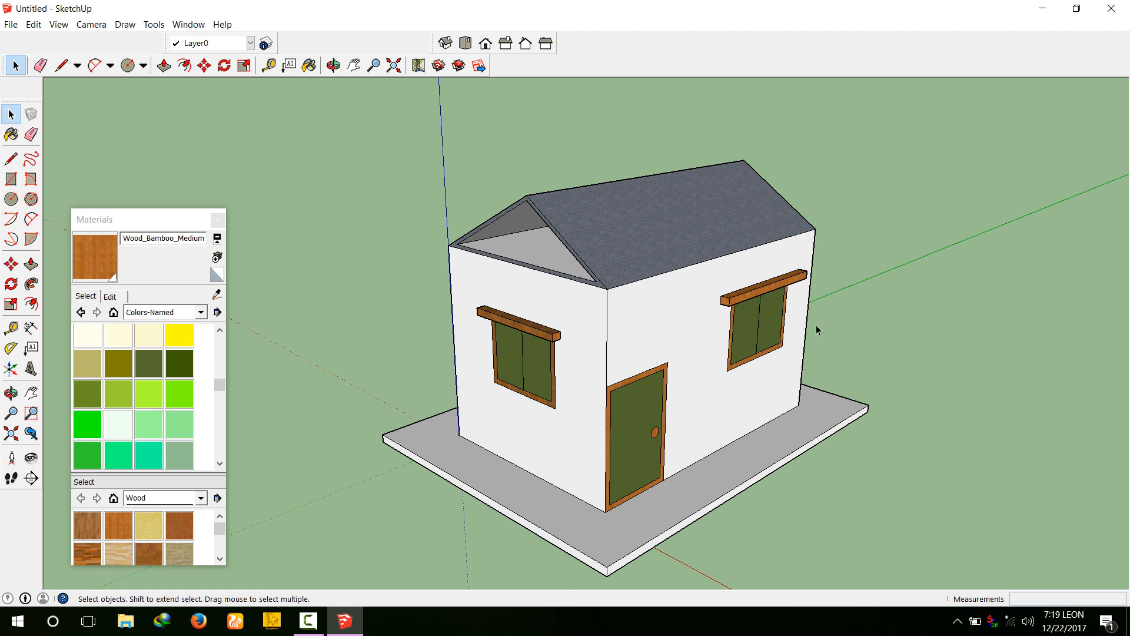
scroll(815, 325, "up", 1)
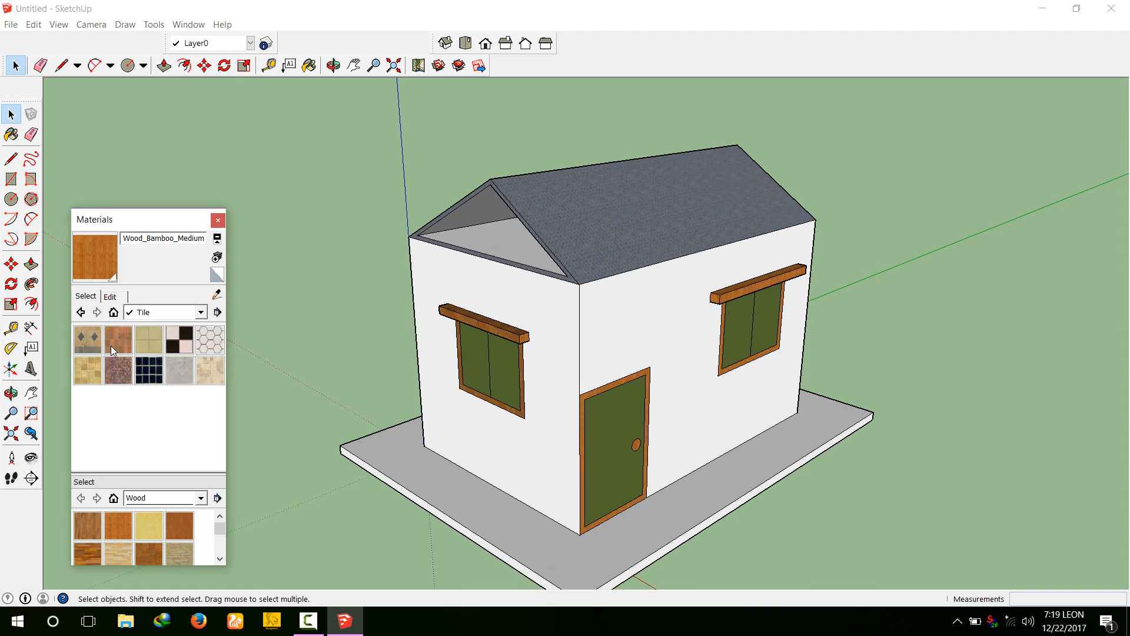
left_click(113, 341)
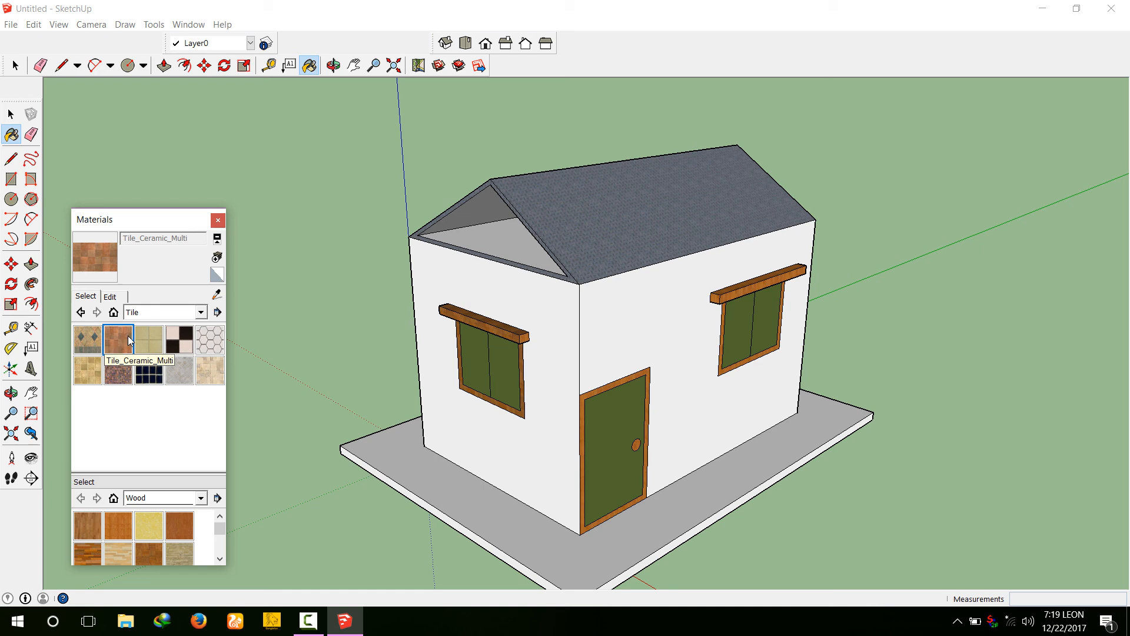
left_click(505, 298)
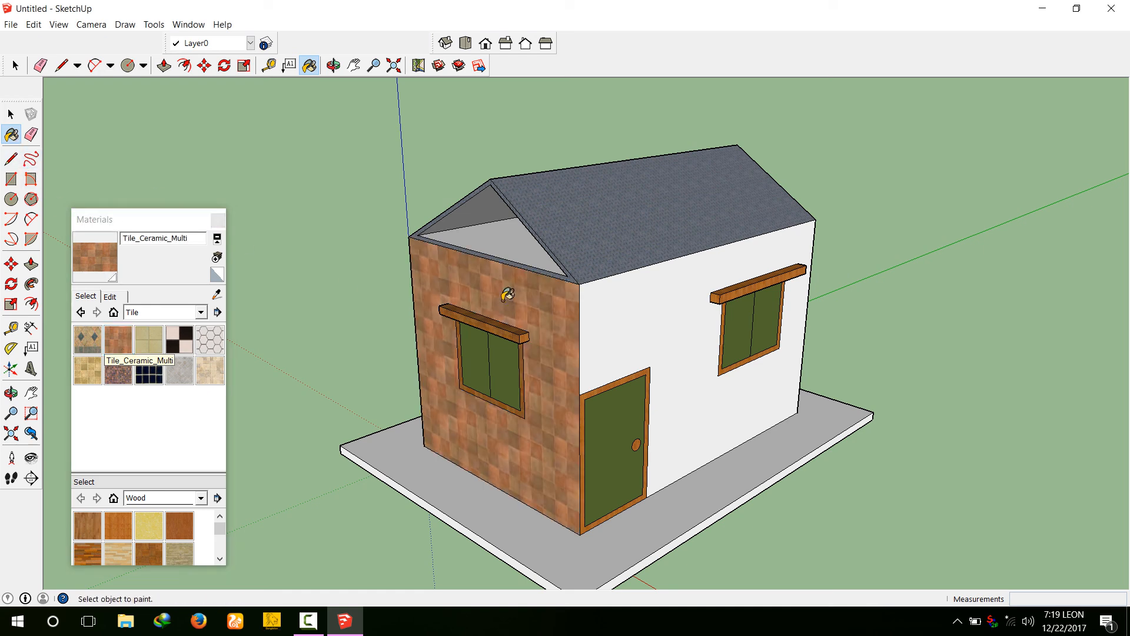
left_click(687, 308)
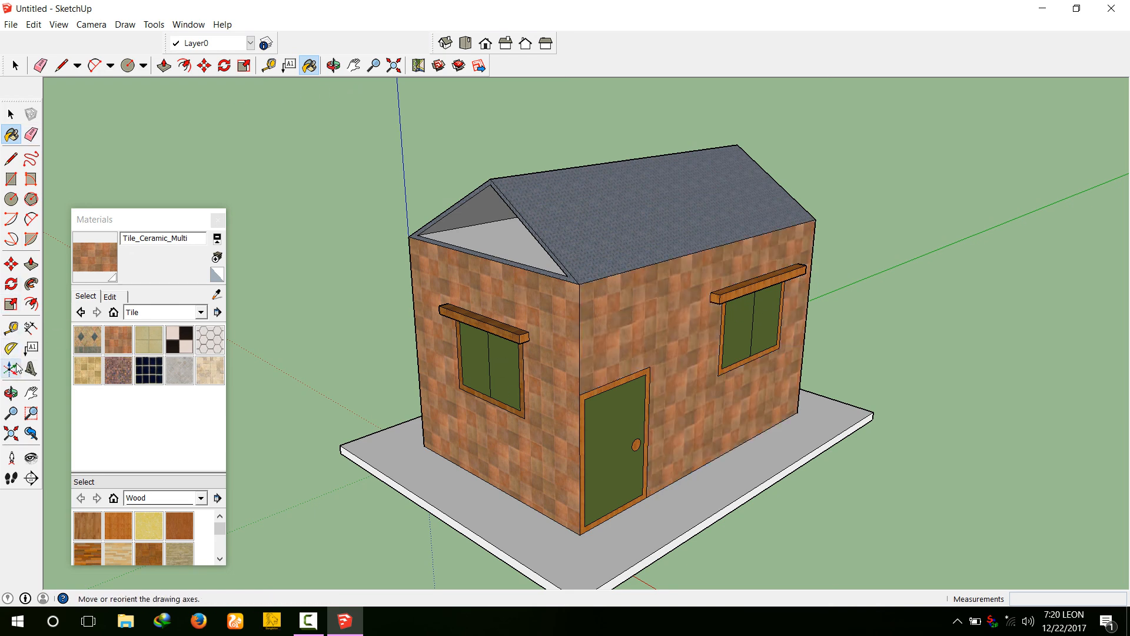
Paint the two plain walls at the back and left of the house with Tile_Ceramic_Multi
left_click(11, 393)
left_click_drag(252, 394, 575, 355)
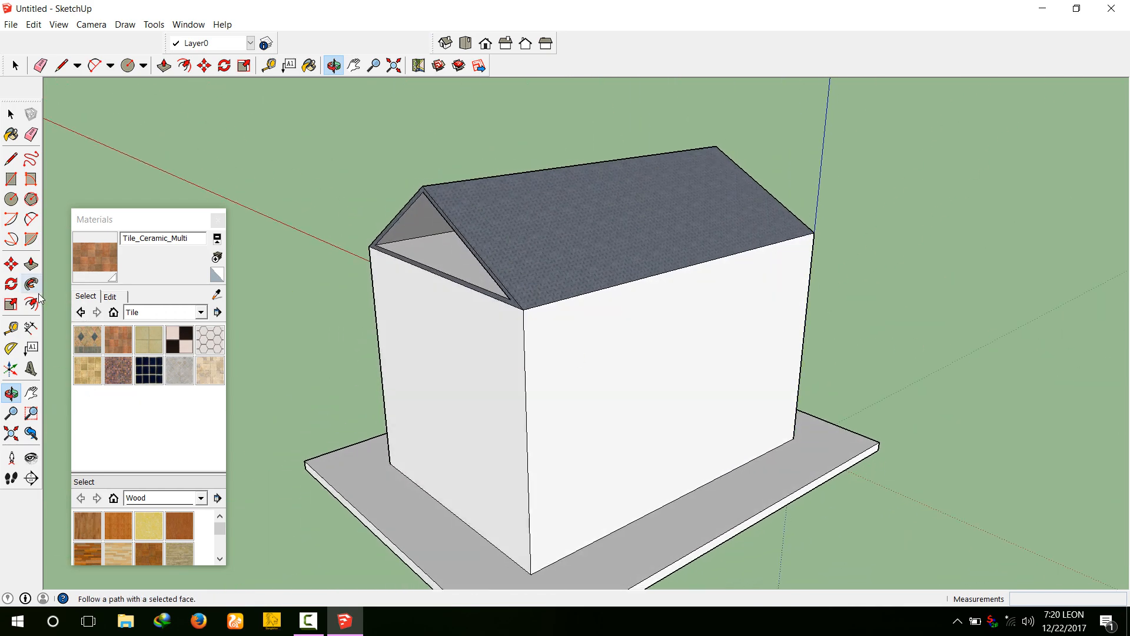
left_click(11, 135)
left_click(421, 385)
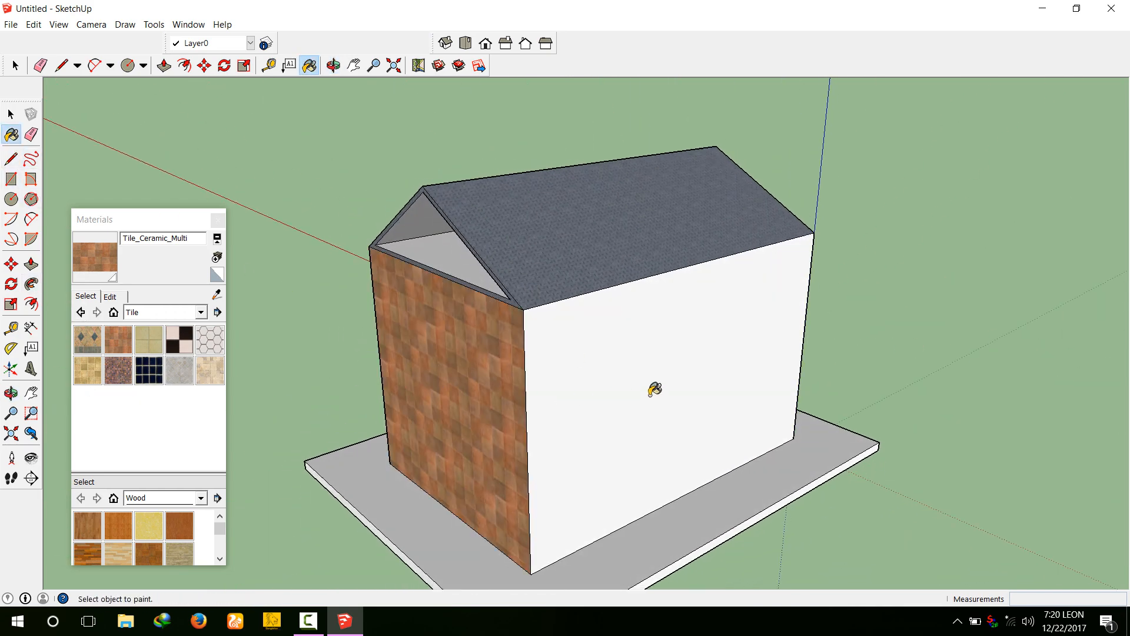
left_click(654, 389)
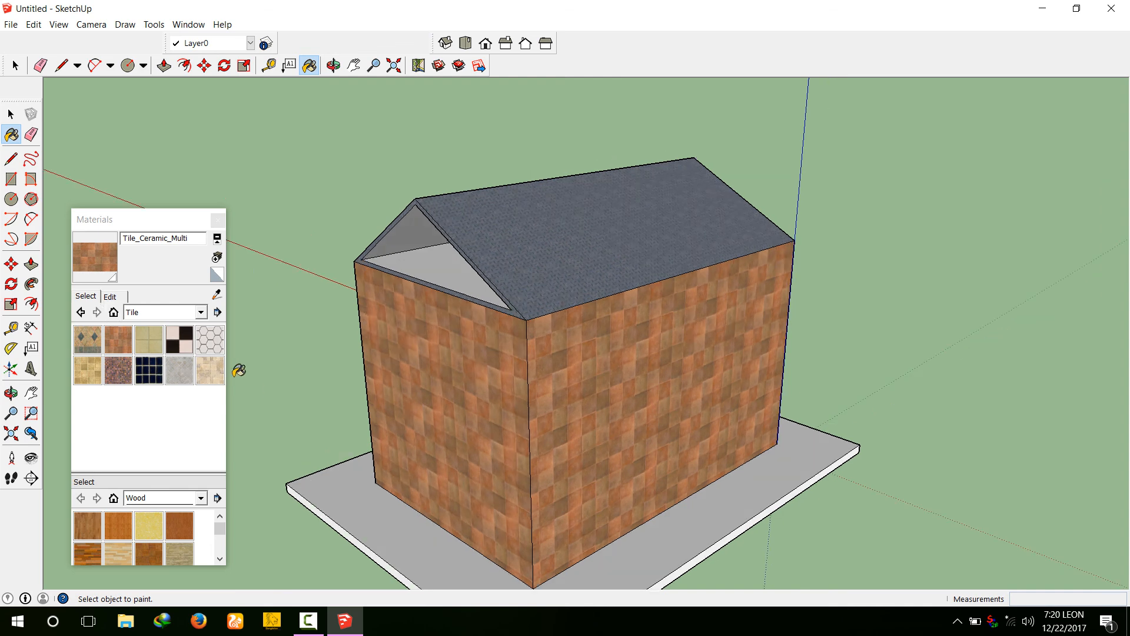
Paint the slab's top surface and its back and left edges with Stone_Granite_Midnite from the Stone collection
left_click(200, 313)
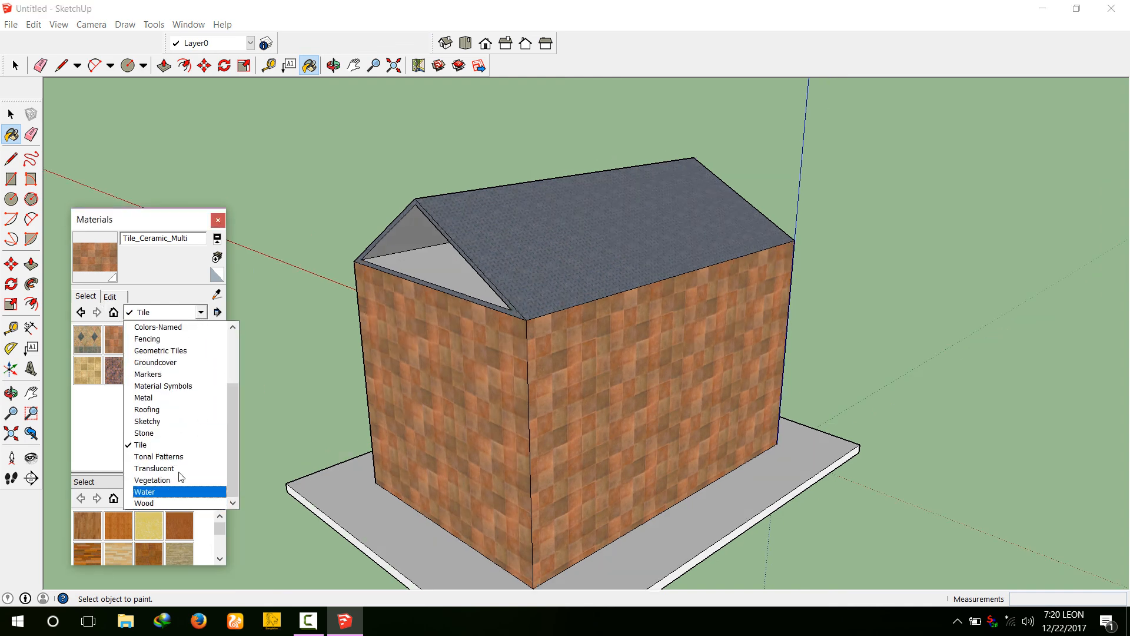
left_click(177, 435)
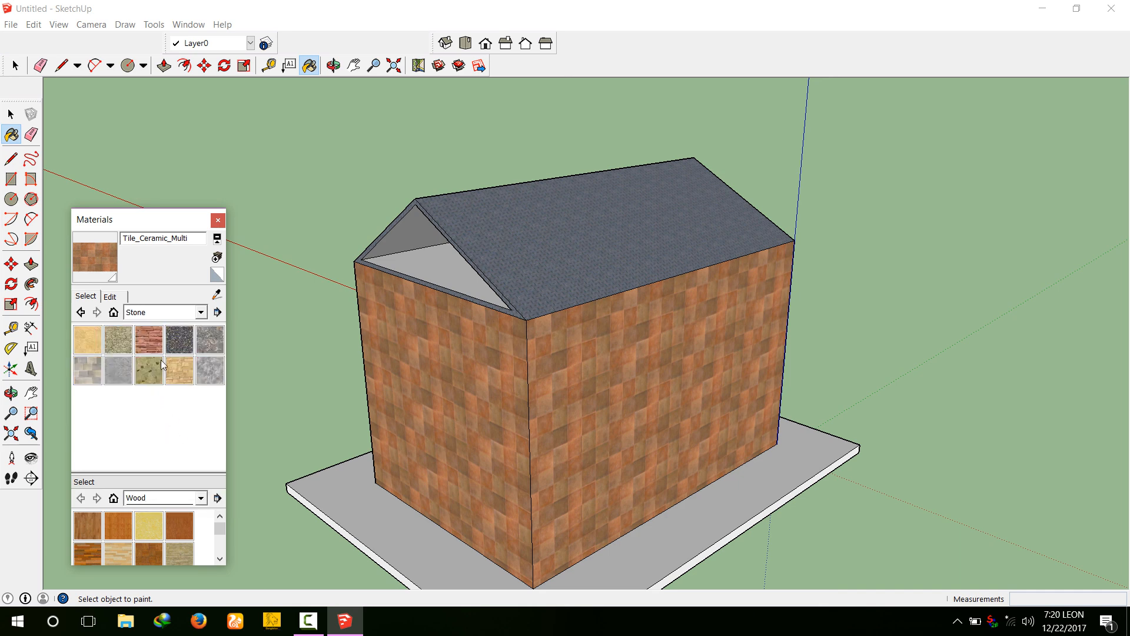
left_click(174, 339)
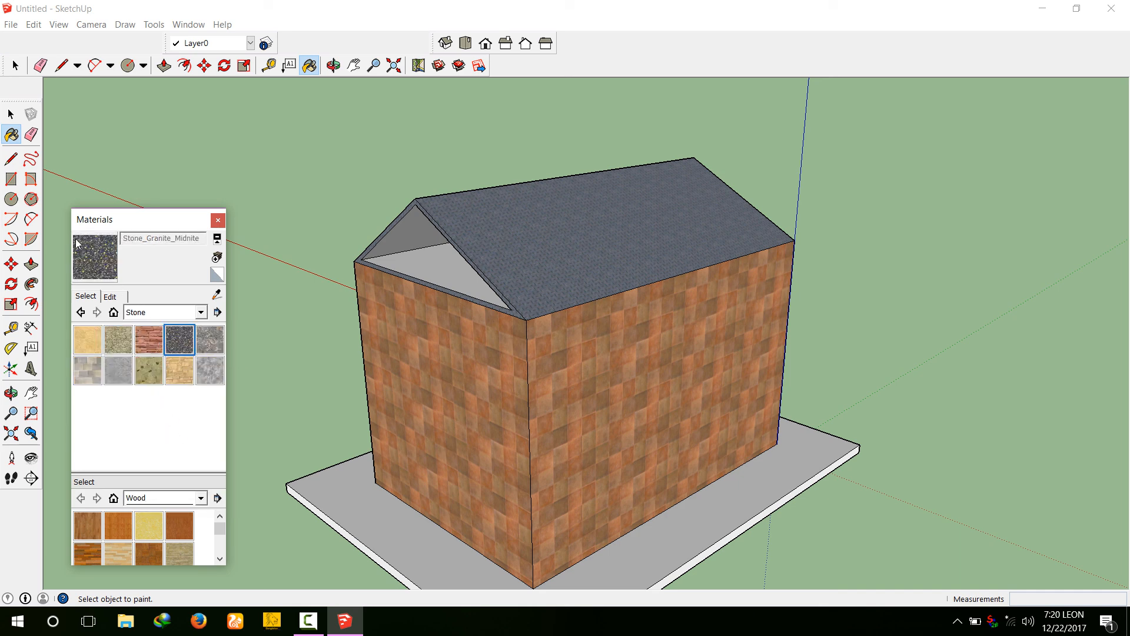
left_click(352, 493)
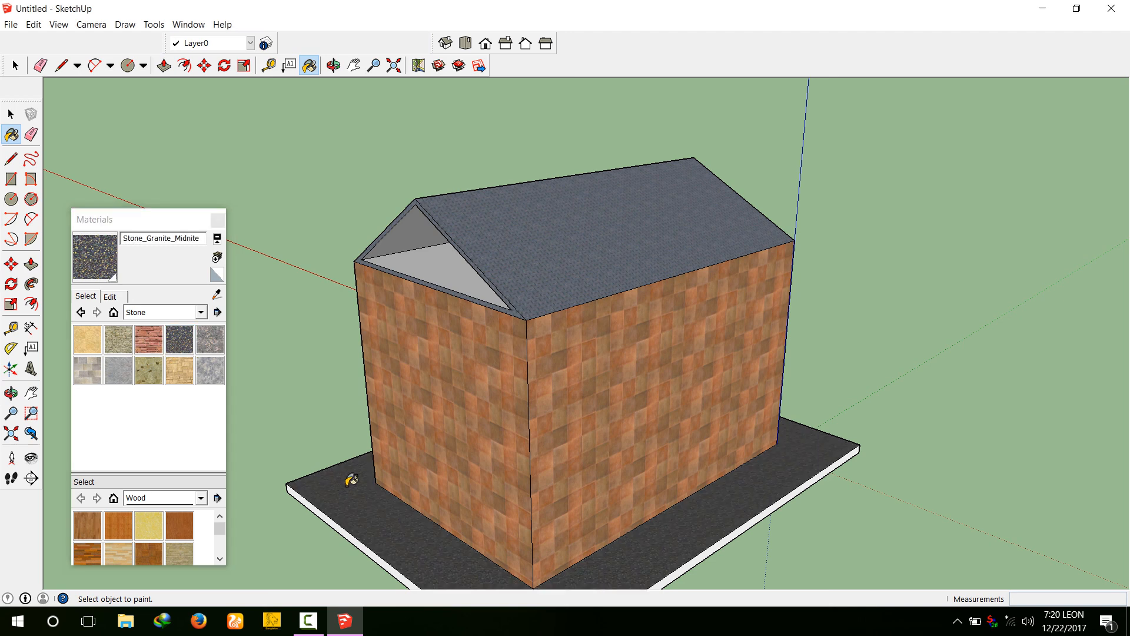
left_click(320, 506)
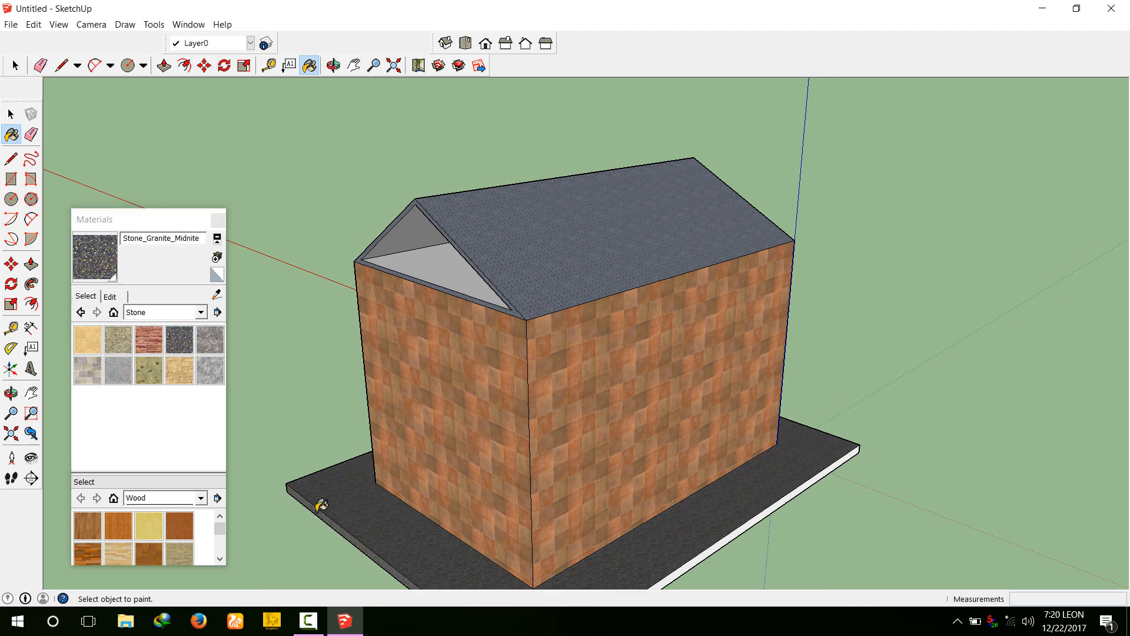
left_click(727, 537)
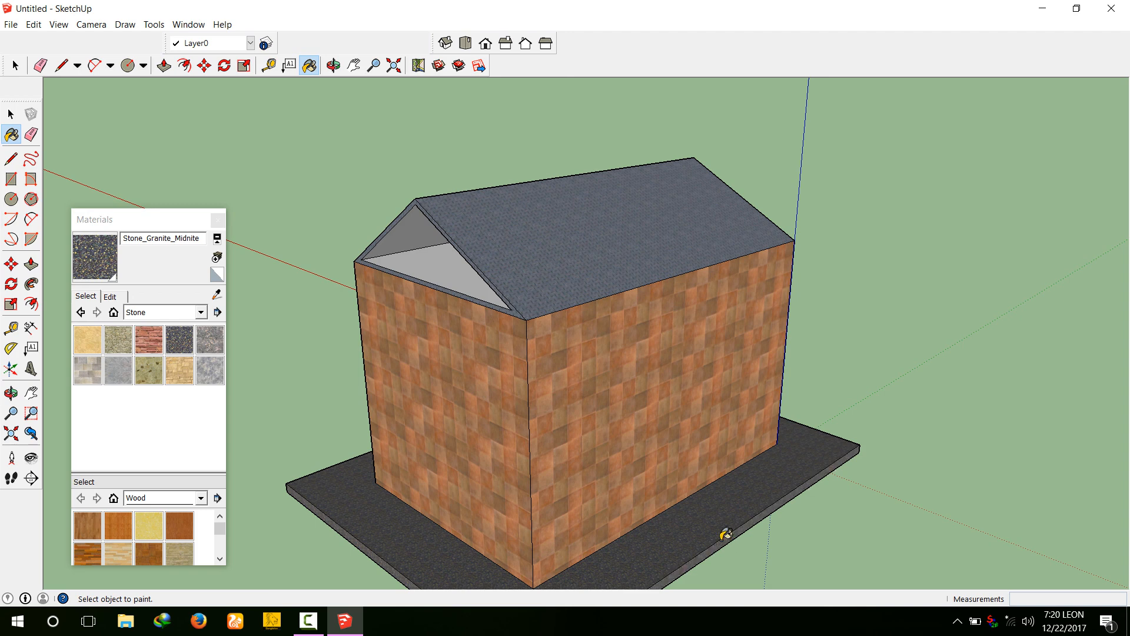
Paint the slab's front and right edges with Stone_Granite_Midnite
scroll(725, 530, "down", 2)
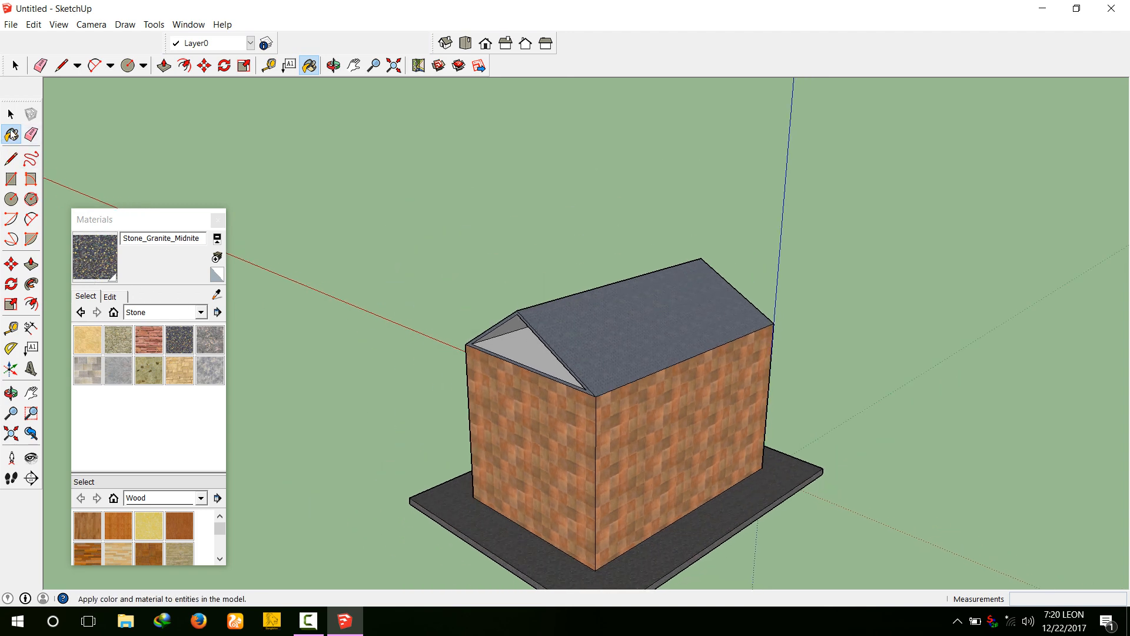
left_click(485, 44)
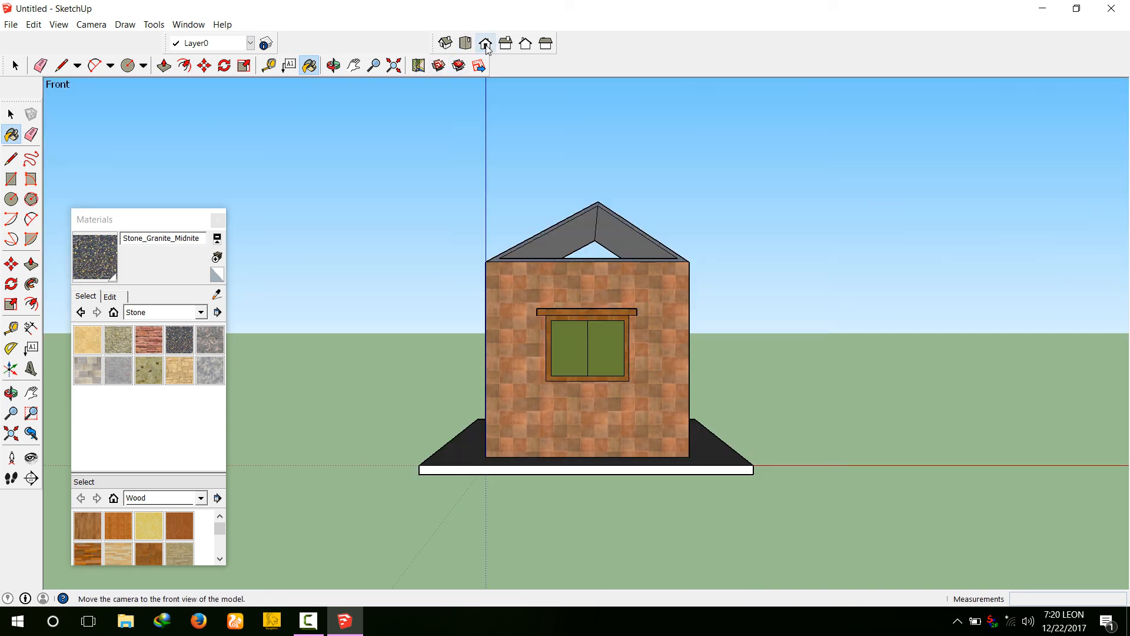
left_click(523, 468)
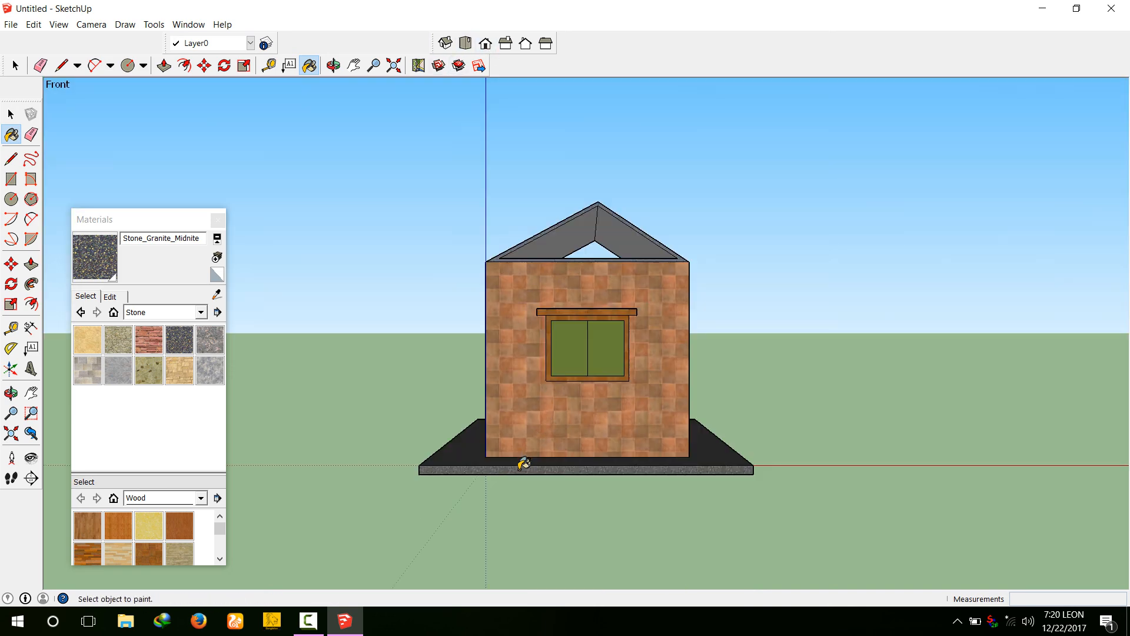
left_click(506, 44)
left_click(620, 461)
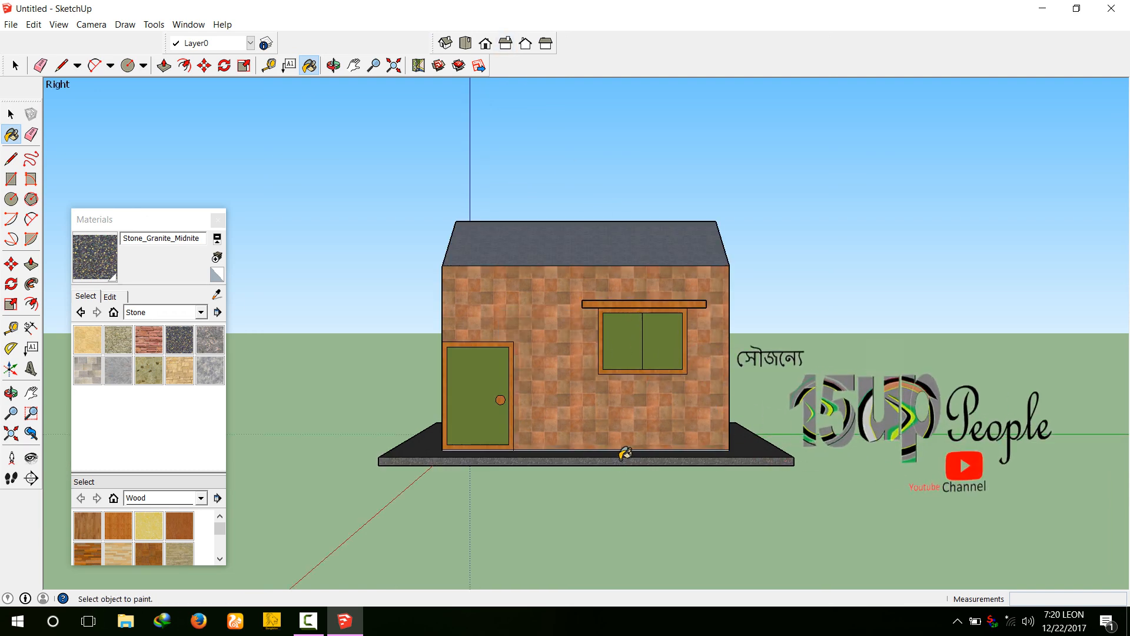
Inspect the painted house from the back, left, right, front, top and isometric views, and close the materials browser
left_click(532, 48)
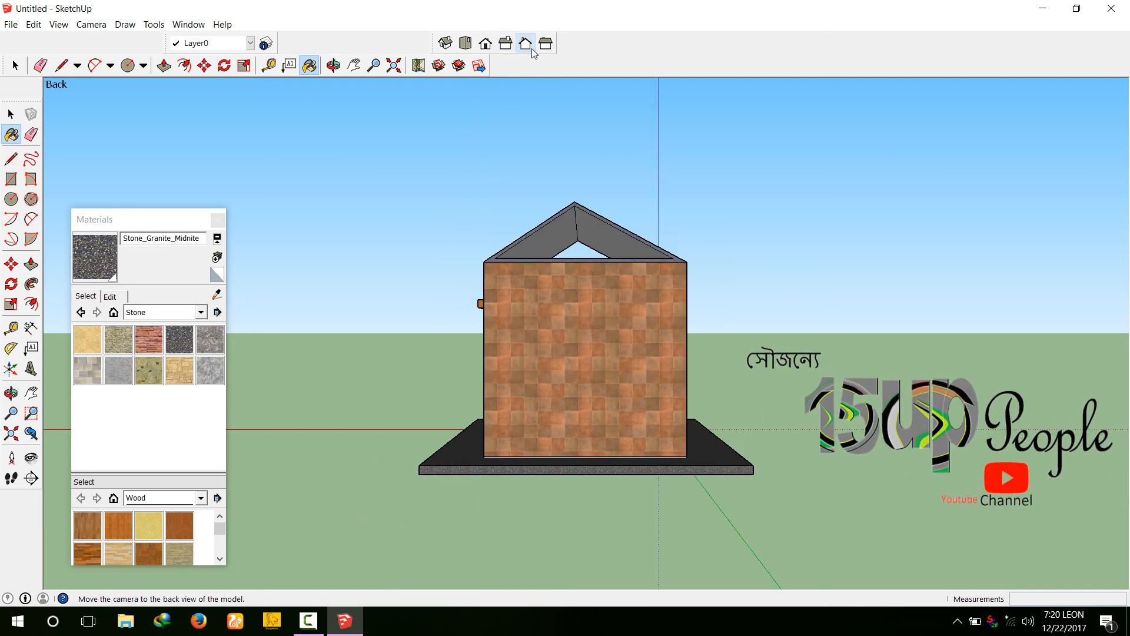
left_click(547, 47)
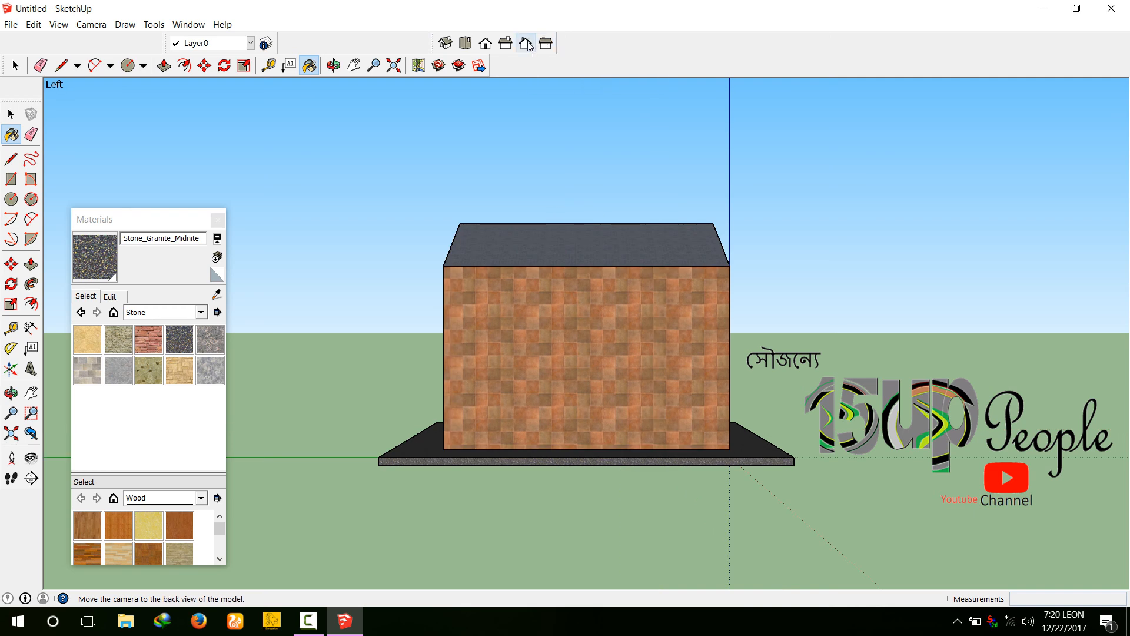
left_click(528, 46)
left_click(505, 44)
left_click(485, 43)
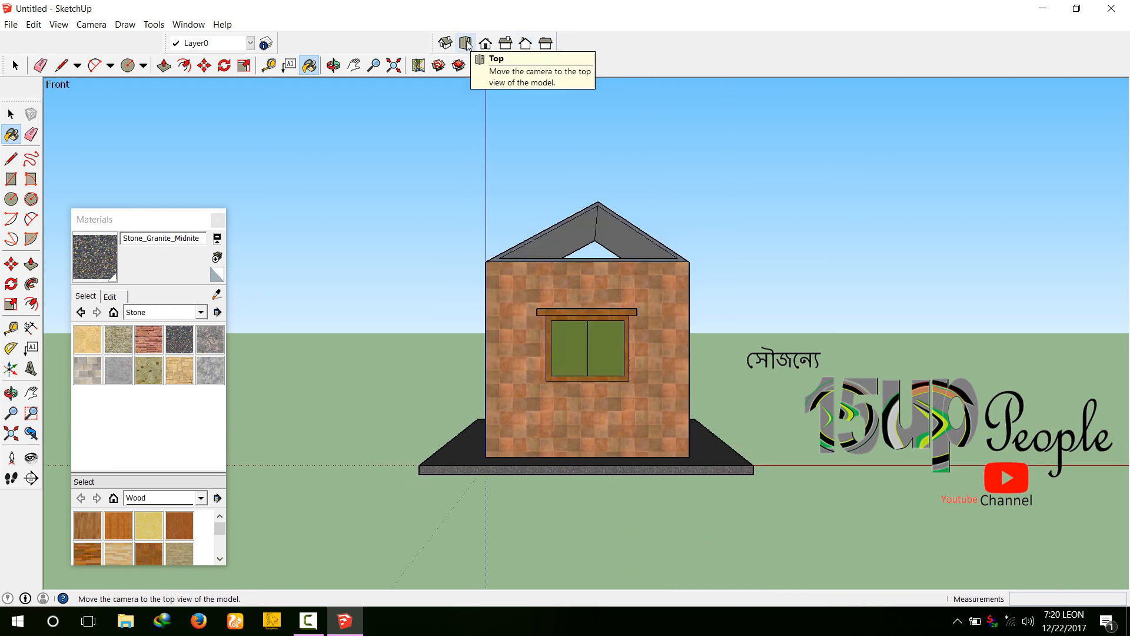
left_click(465, 44)
left_click(443, 44)
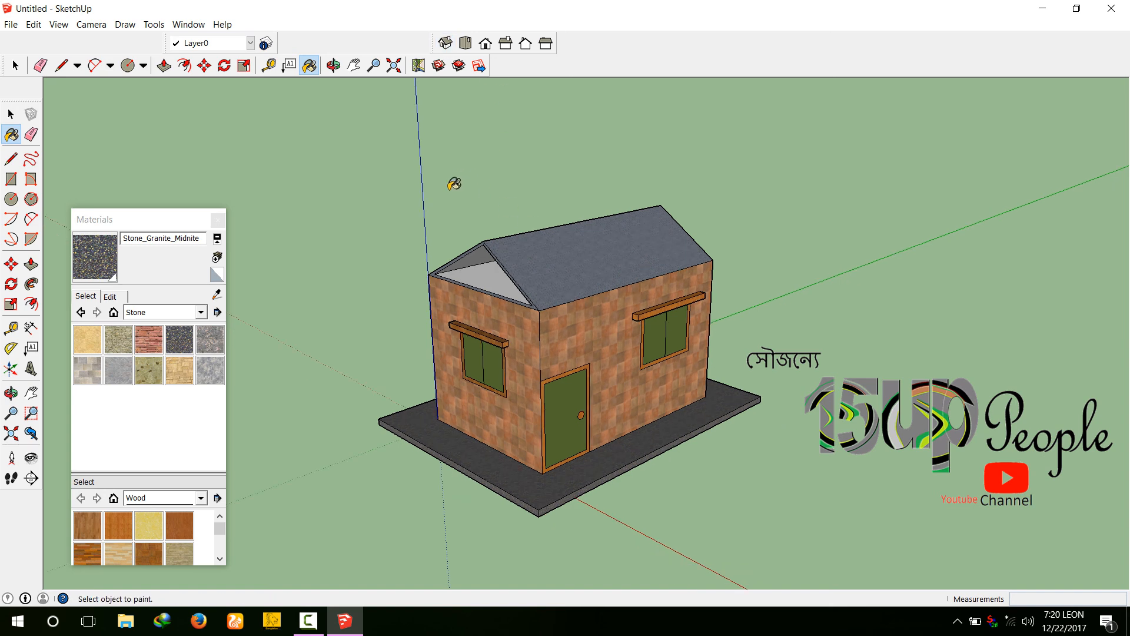
left_click(218, 219)
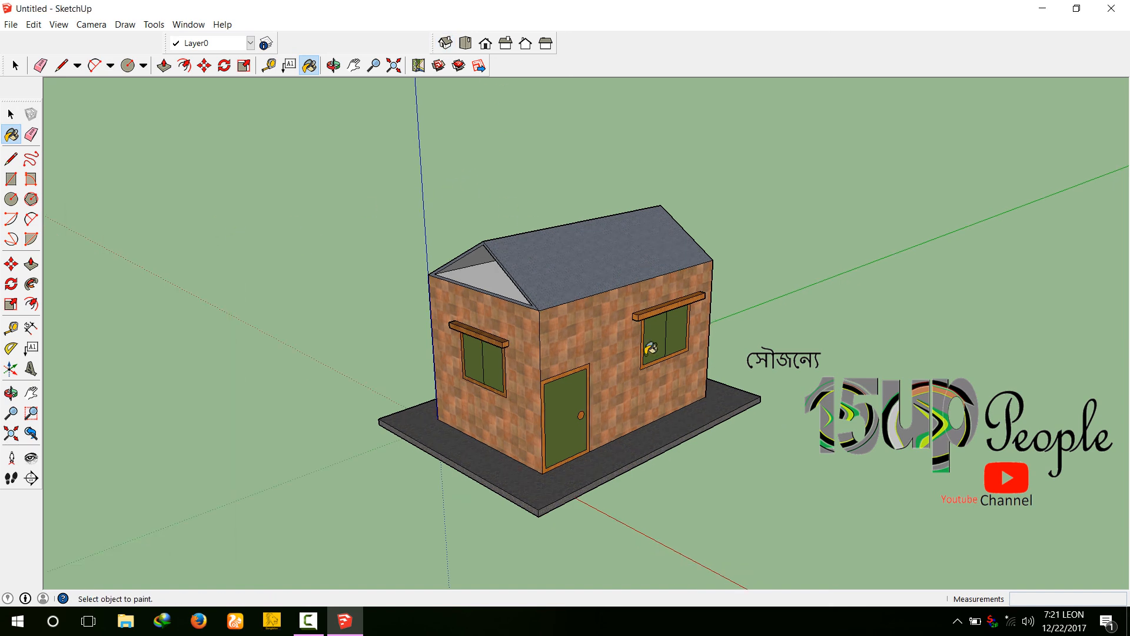
scroll(738, 427, "up", 3)
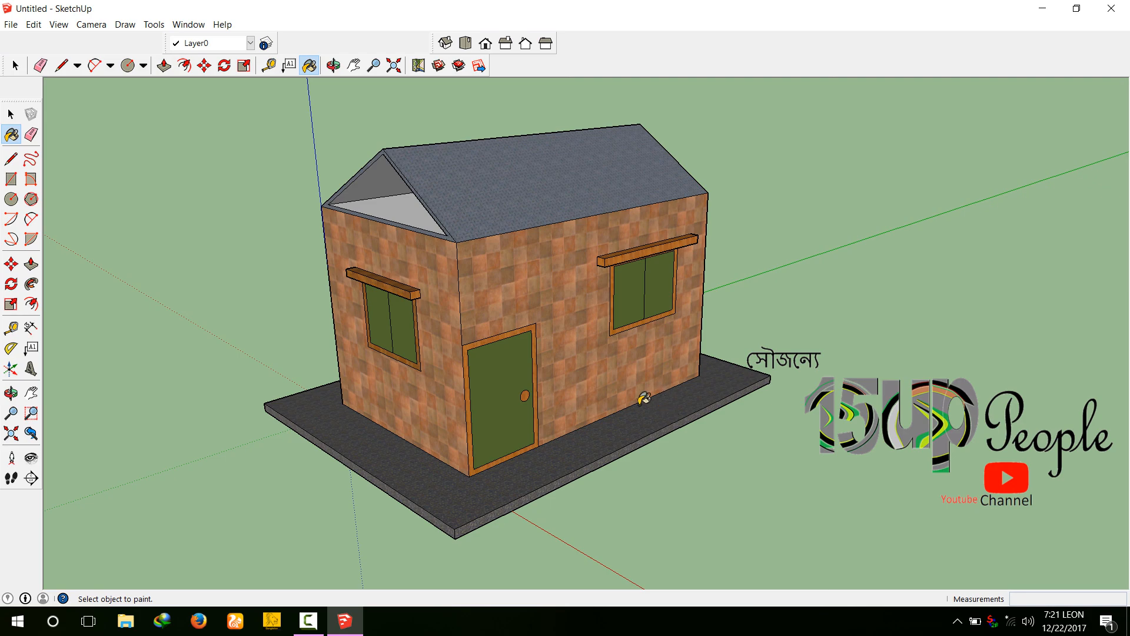